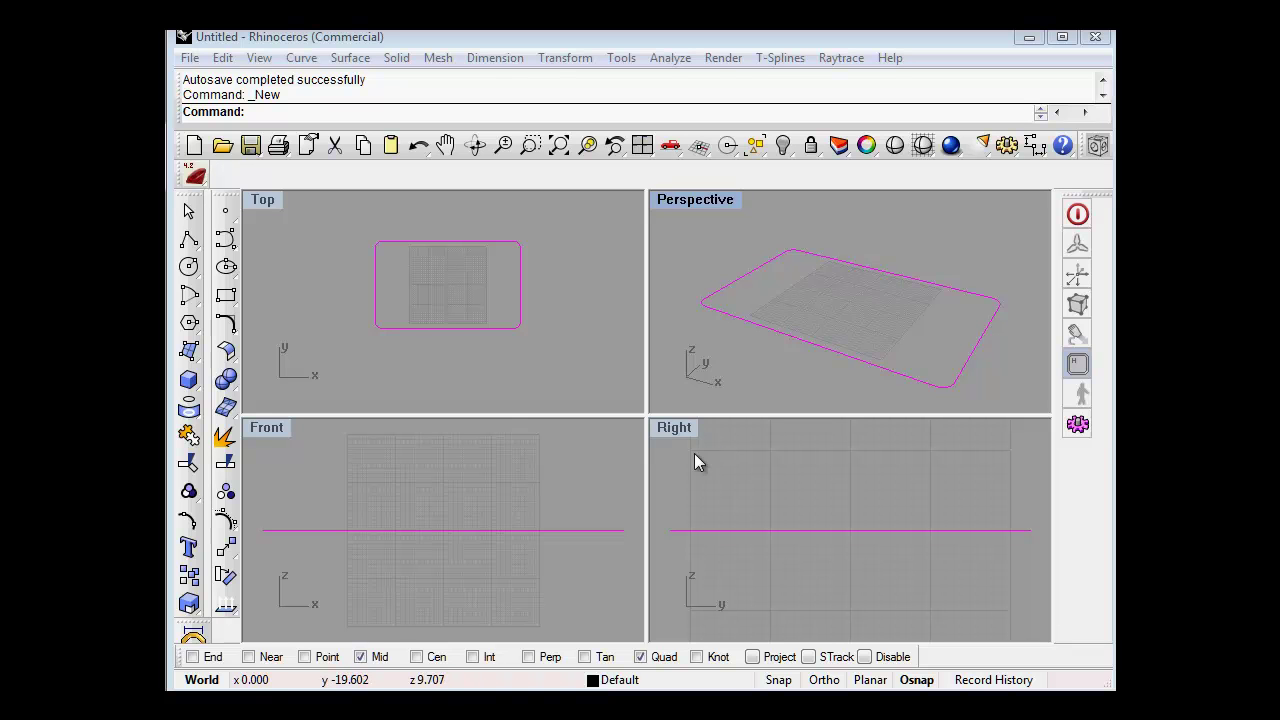
{"action": "mouse_move", "coordinate": [442, 301]}
{"action": "right_mouse_down"}
{"action": "mouse_move", "coordinate": [452, 345]}
{"action": "mouse_move", "coordinate": [445, 323]}
{"action": "right_mouse_up"}
{"action": "scroll", "coordinate": [440, 315], "scroll_direction": "up", "scroll_amount": 3}
{"action": "scroll", "coordinate": [440, 315], "scroll_direction": "down", "scroll_amount": 2}
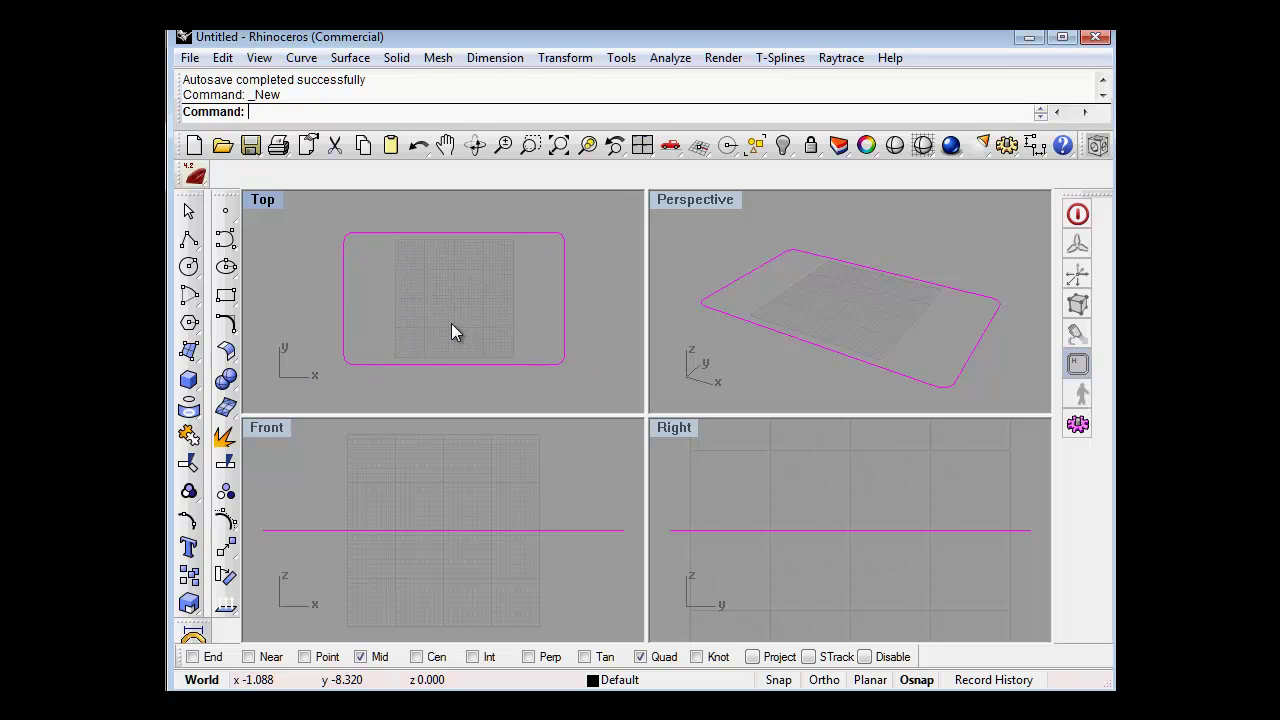
{"action": "scroll", "coordinate": [449, 321], "scroll_direction": "up", "scroll_amount": 3}
{"action": "scroll", "coordinate": [477, 300], "scroll_direction": "down", "scroll_amount": 2}
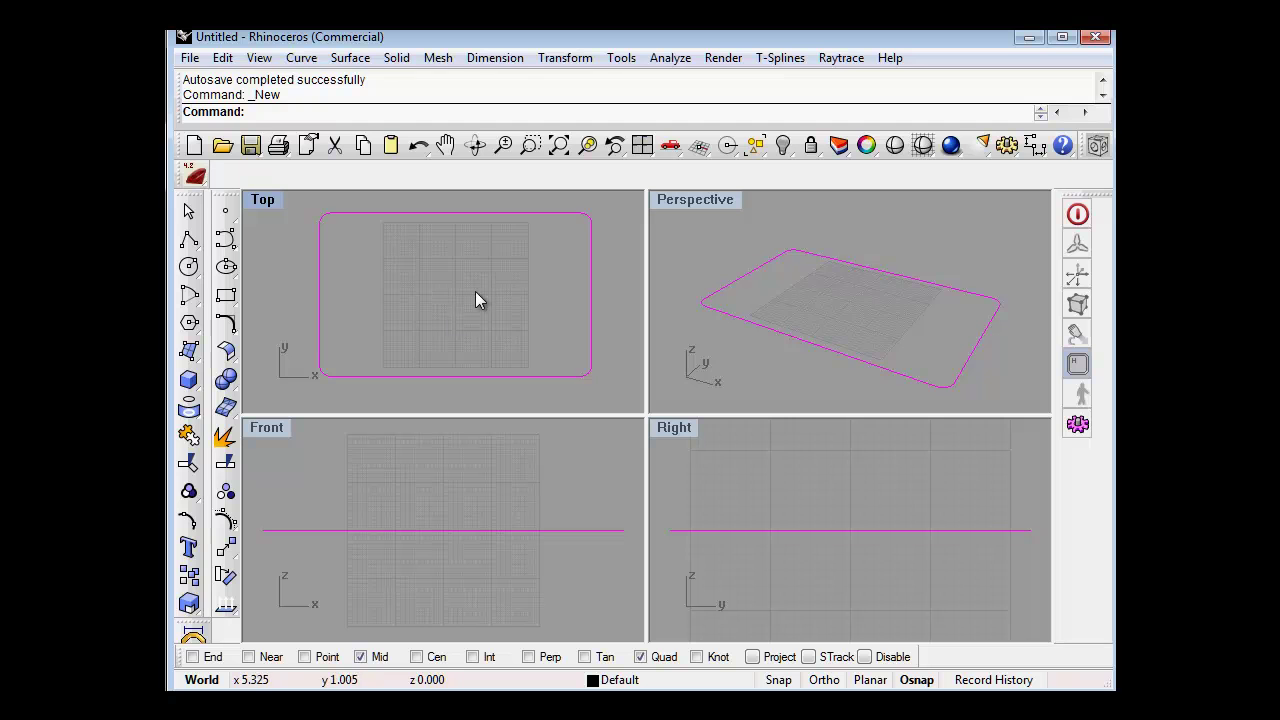
{"action": "mouse_move", "coordinate": [477, 300]}
{"action": "right_mouse_down"}
{"action": "mouse_move", "coordinate": [483, 311]}
{"action": "mouse_move", "coordinate": [459, 297]}
{"action": "mouse_move", "coordinate": [474, 294]}
{"action": "right_mouse_up"}
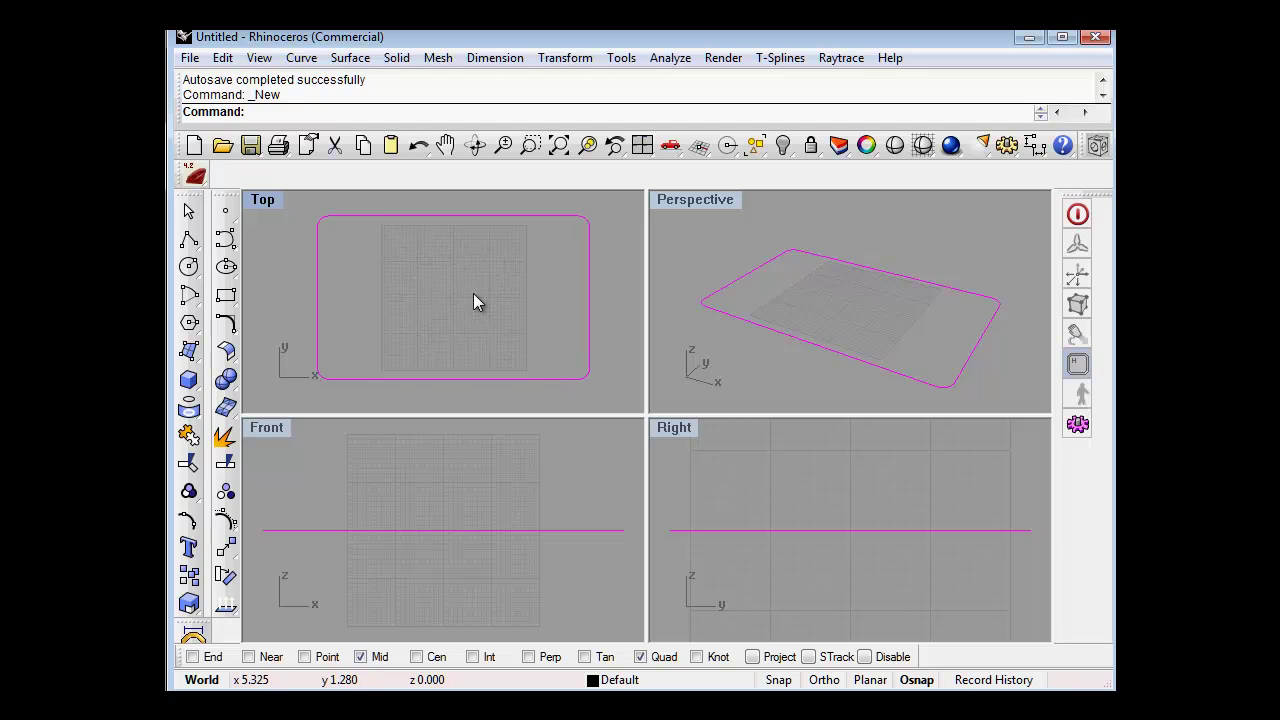
{"action": "scroll", "coordinate": [474, 294], "scroll_direction": "up", "scroll_amount": 1}
{"action": "scroll", "coordinate": [474, 294], "scroll_direction": "down", "scroll_amount": 1}
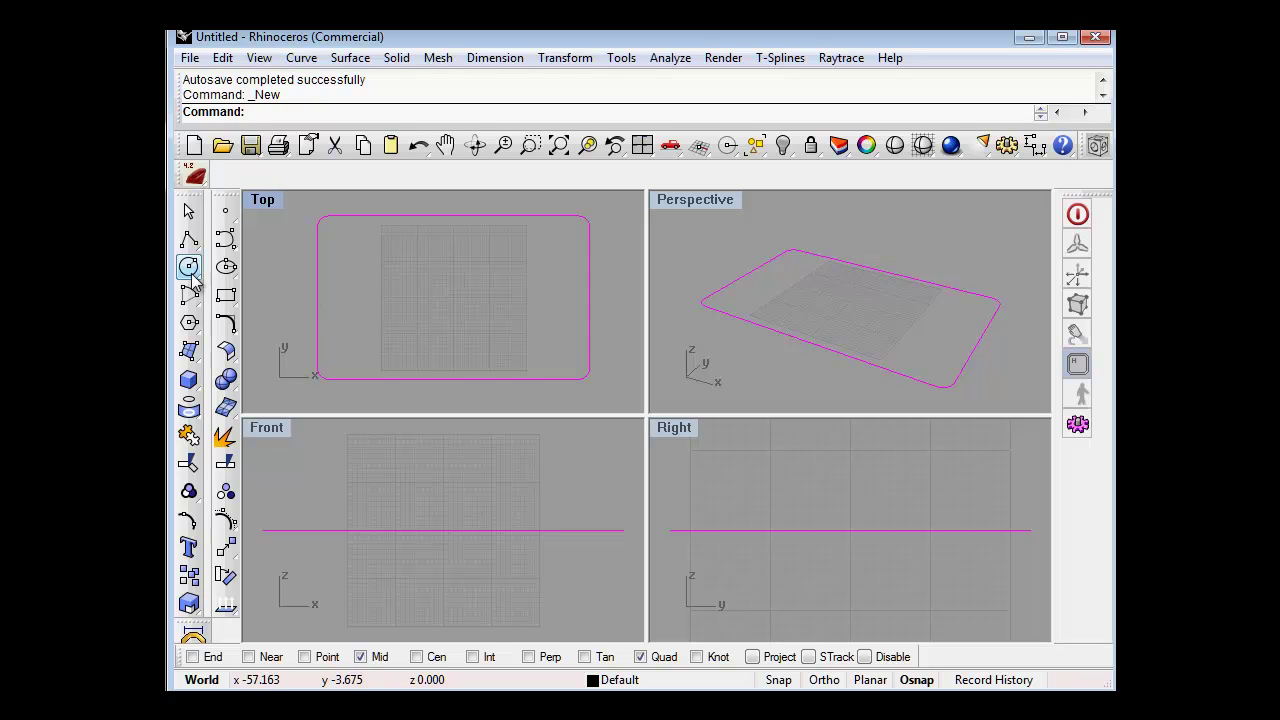
Step: Draw a sharp-cornered rectangle centred on 0,0,0, about 23 by 24 units, and undo it
{"action": "left_click", "coordinate": [226, 298]}
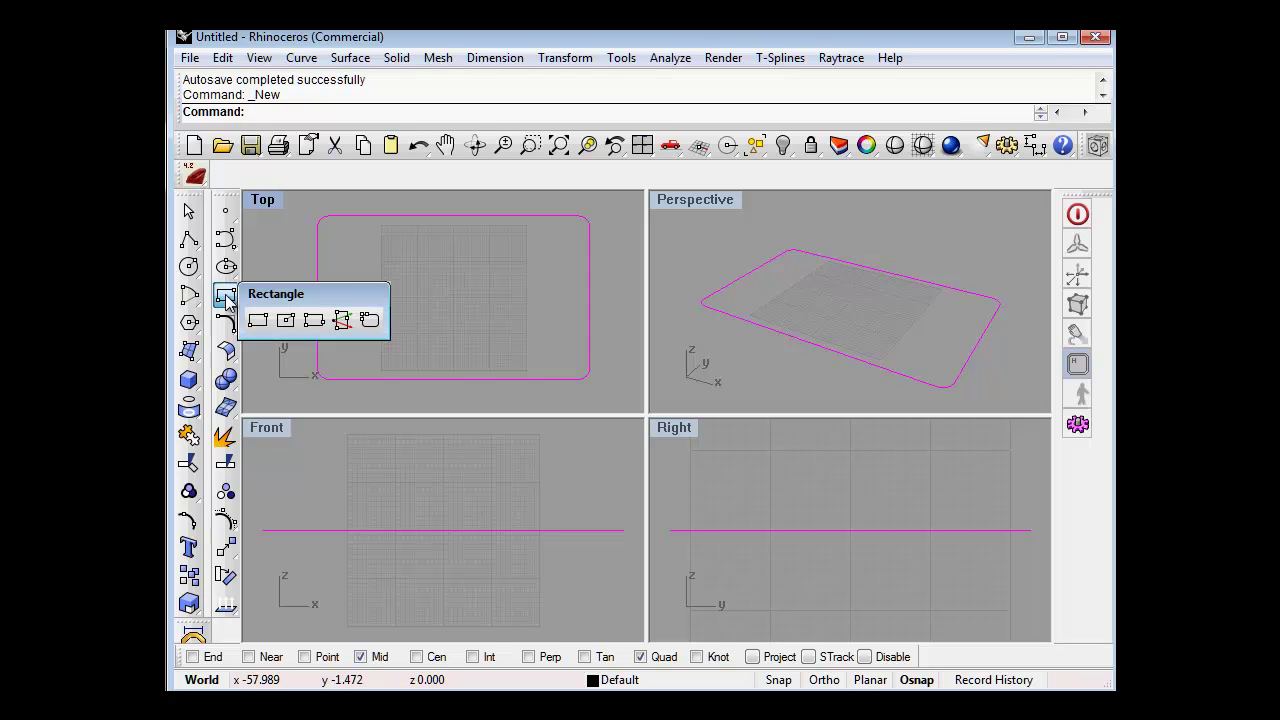
{"action": "left_click", "coordinate": [285, 322]}
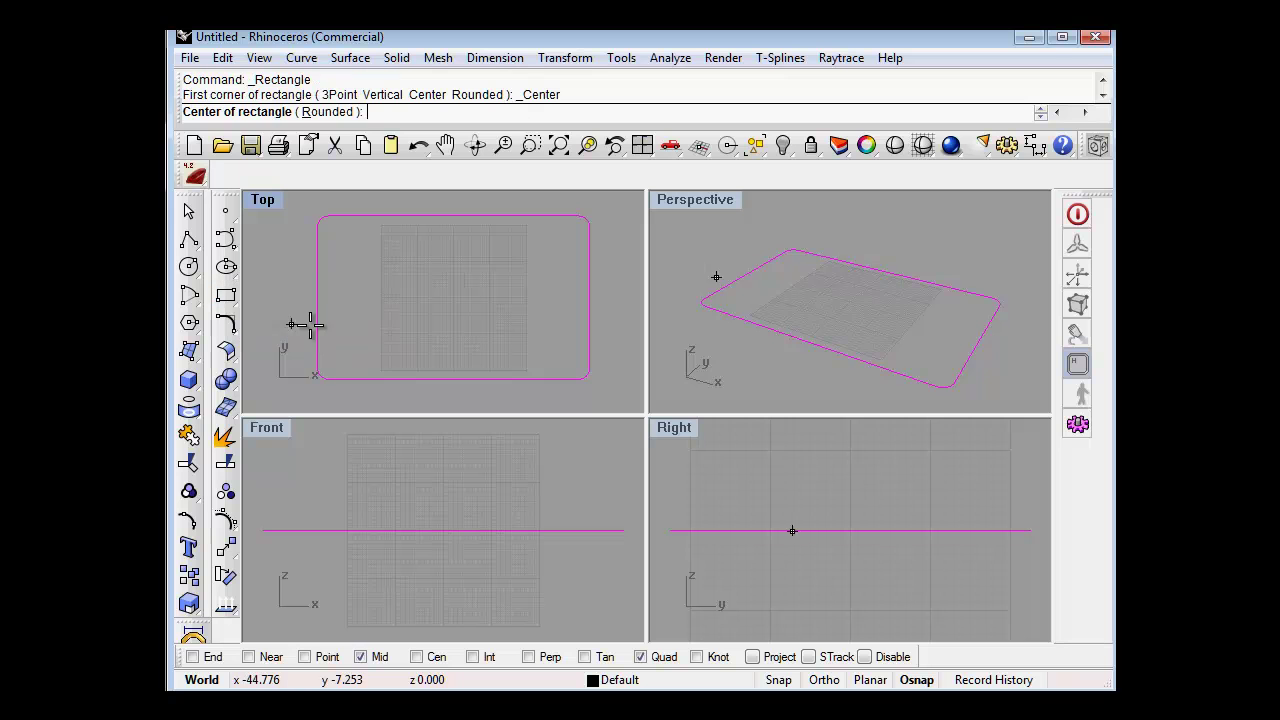
{"action": "type", "text": "0"}
{"action": "key", "text": "Return"}
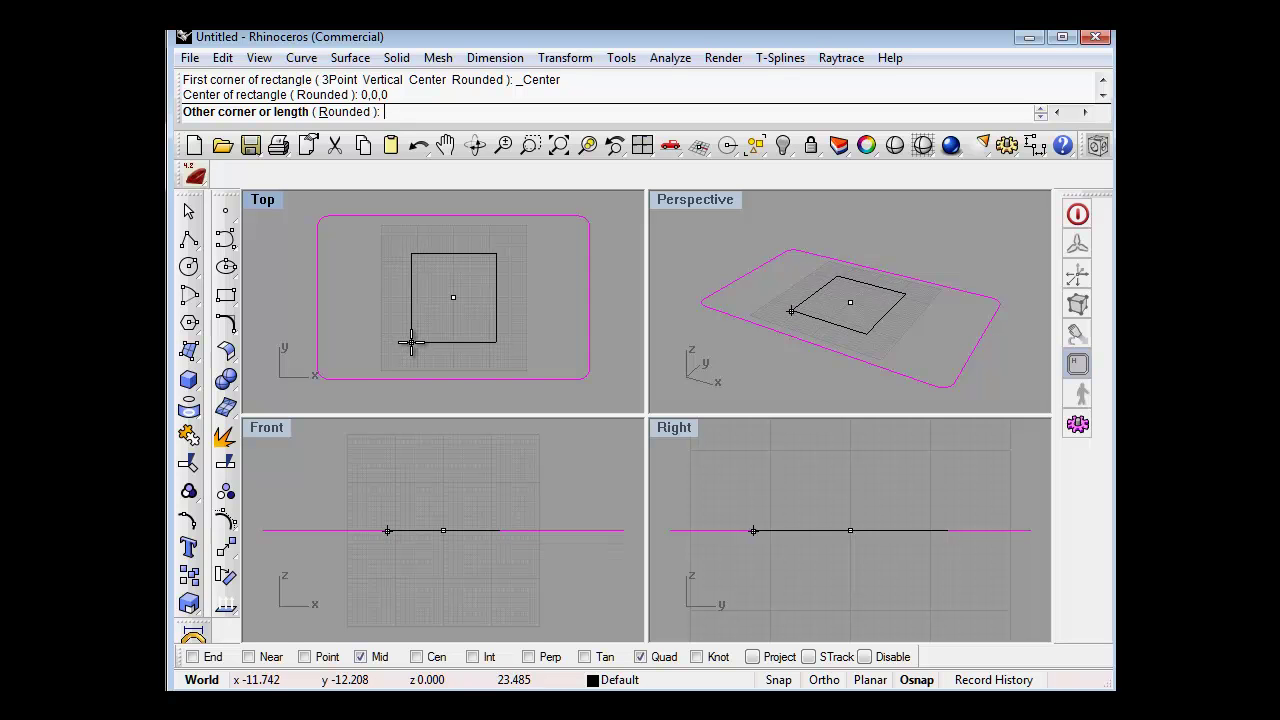
{"action": "left_click", "coordinate": [411, 342]}
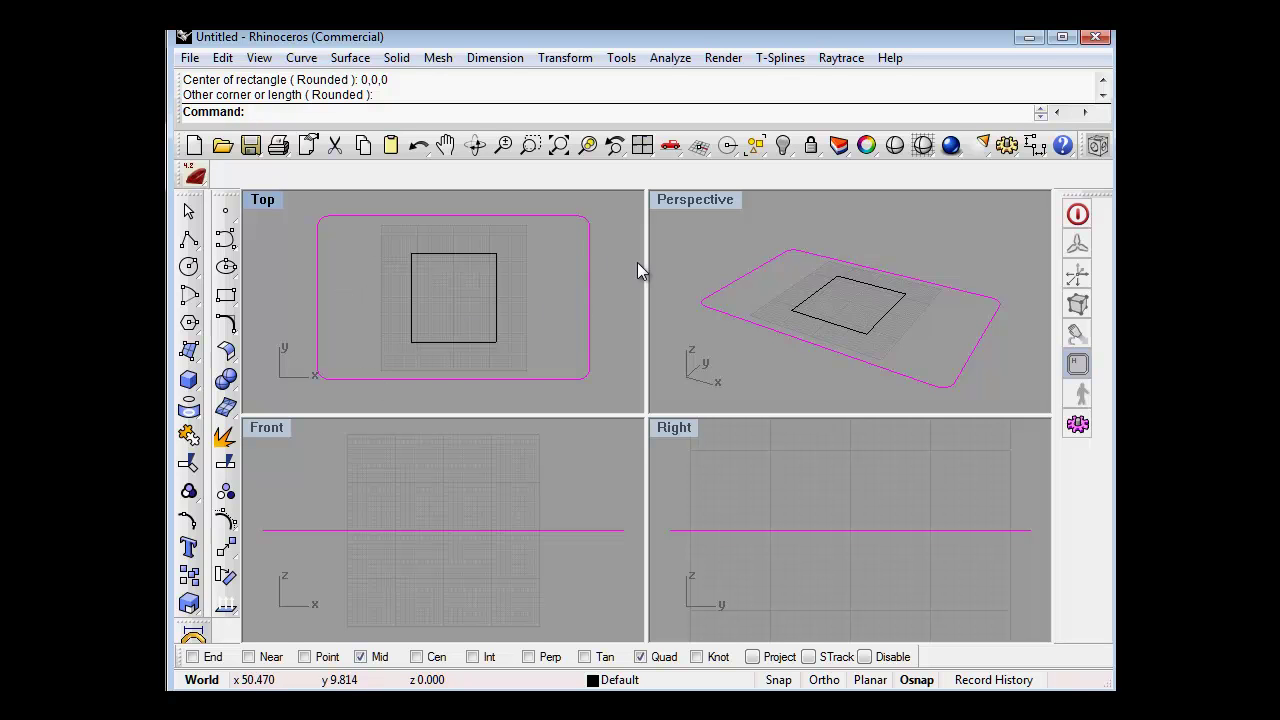
{"action": "left_click", "coordinate": [418, 146]}
Step: Draw a rounded rectangle centred on 0,0,0 in the Top view, about 34 by 41 units, with arc corners
{"action": "key", "text": "Return"}
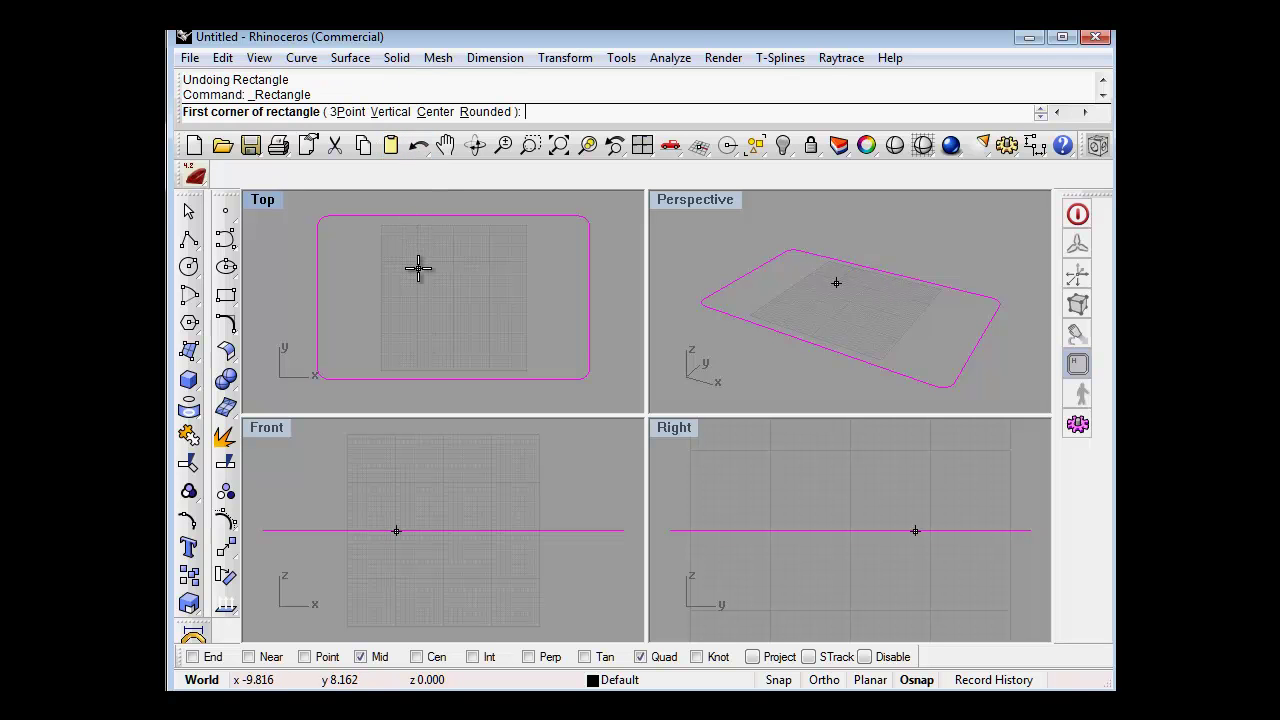
{"action": "left_click", "coordinate": [229, 296]}
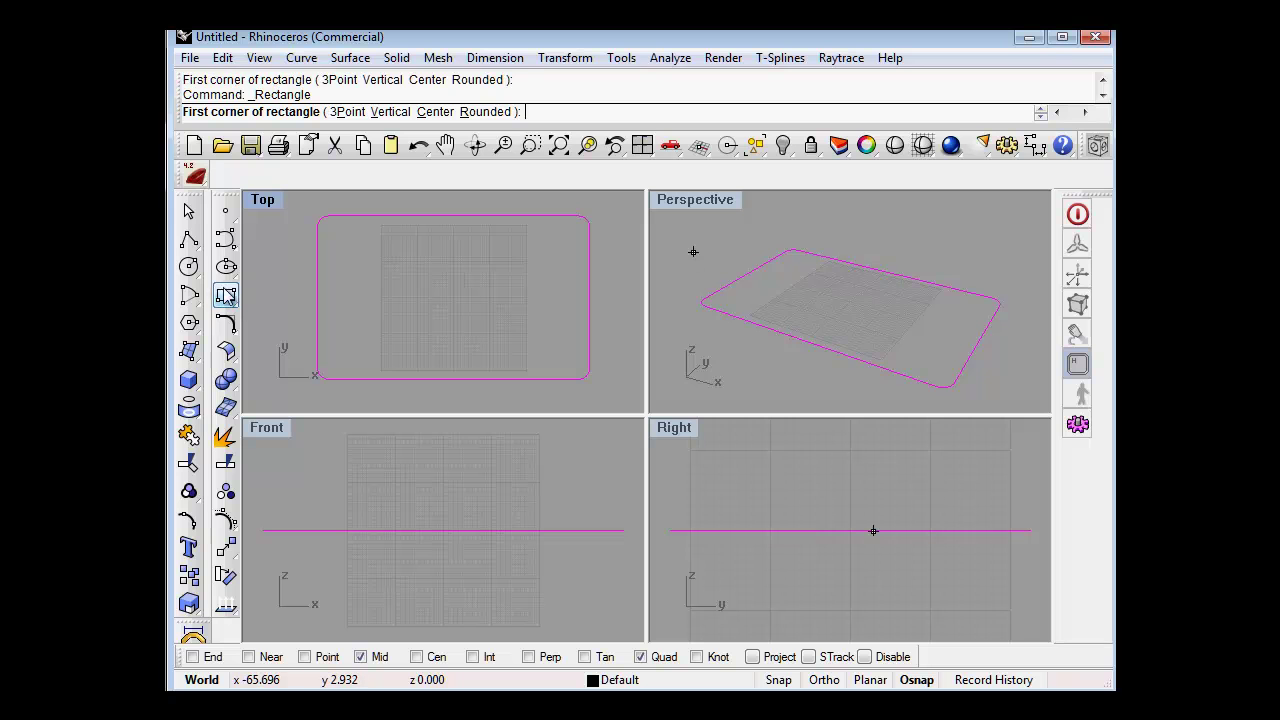
{"action": "left_click", "coordinate": [232, 300]}
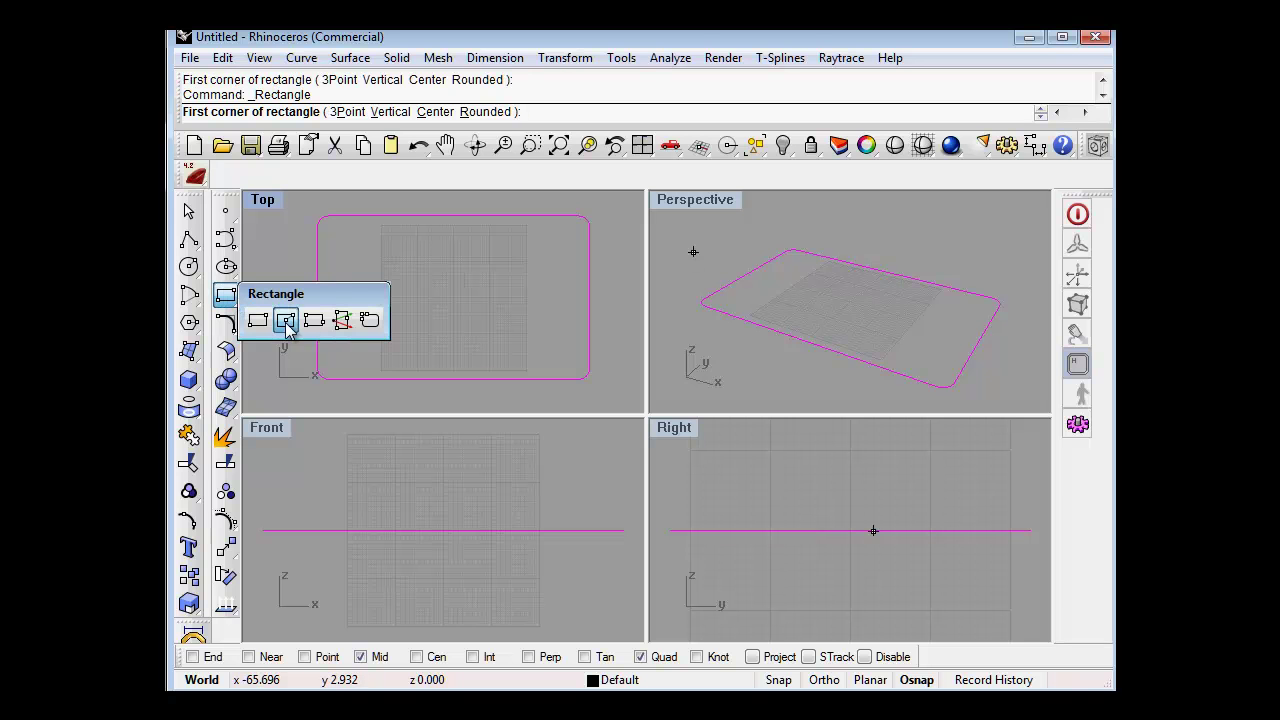
{"action": "left_click", "coordinate": [285, 320]}
{"action": "type", "text": "0,0,0"}
{"action": "key", "text": "Return"}
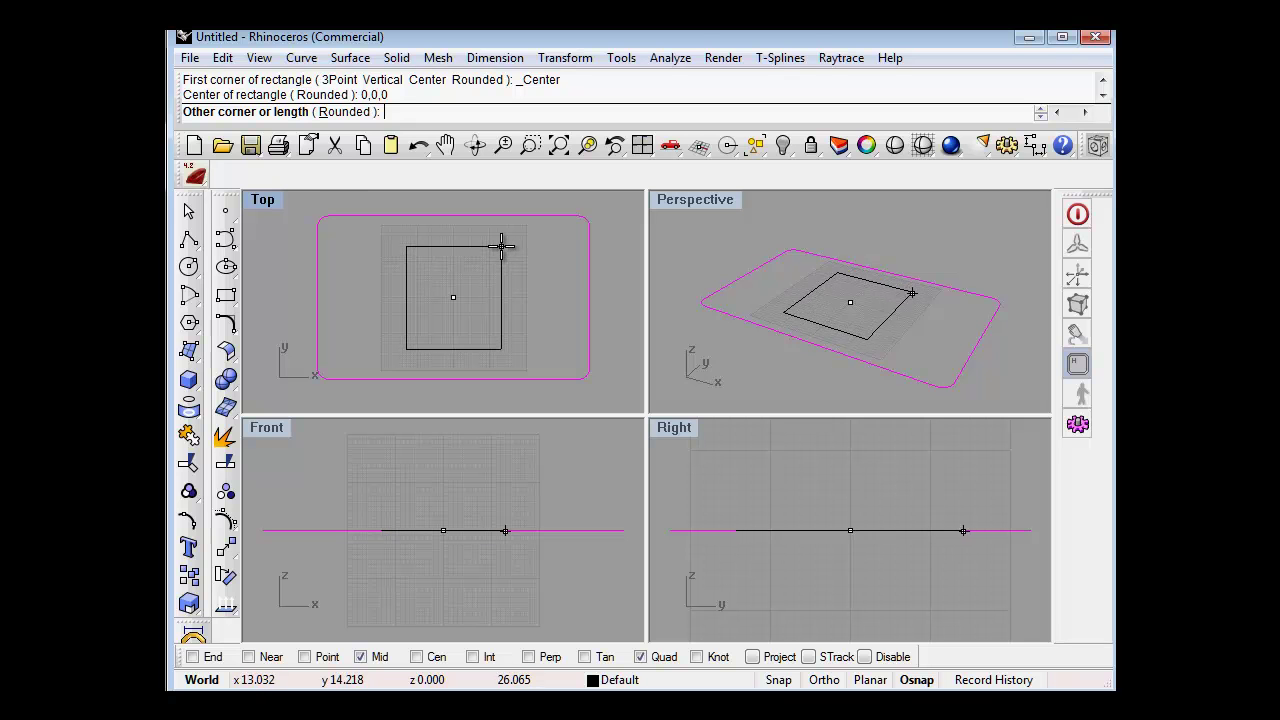
{"action": "left_click", "coordinate": [344, 112]}
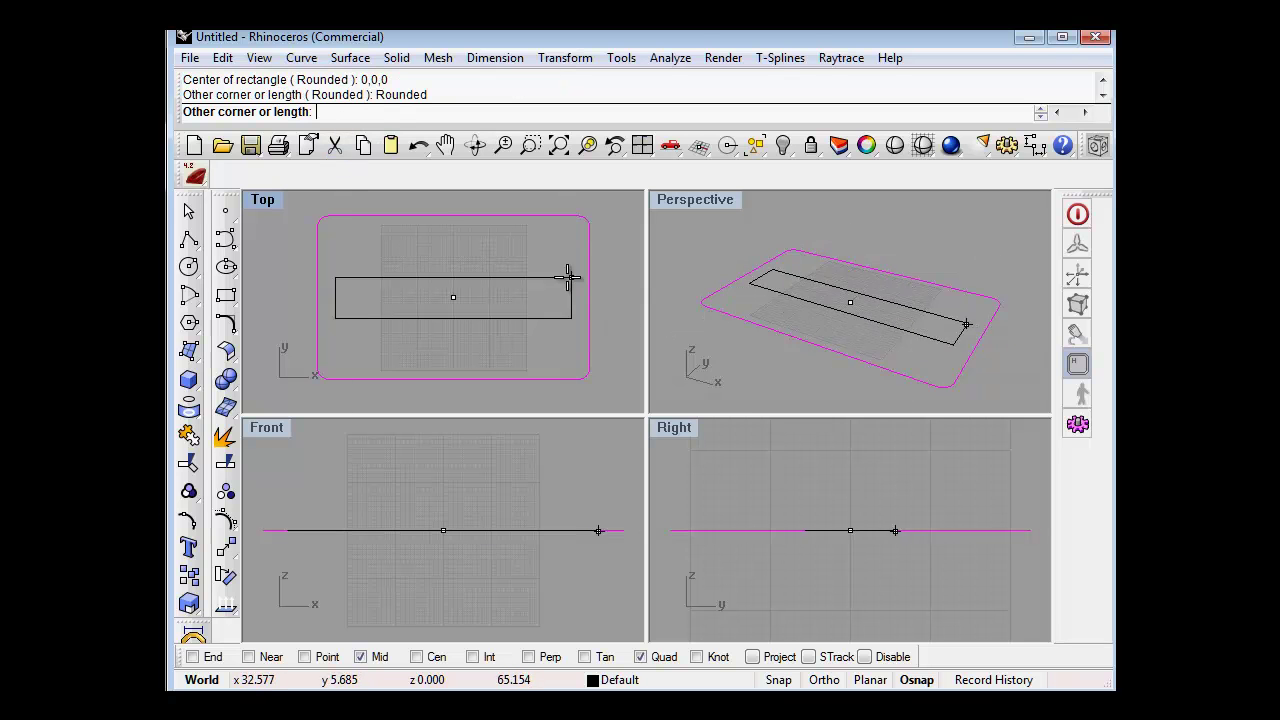
{"action": "left_click", "coordinate": [516, 222]}
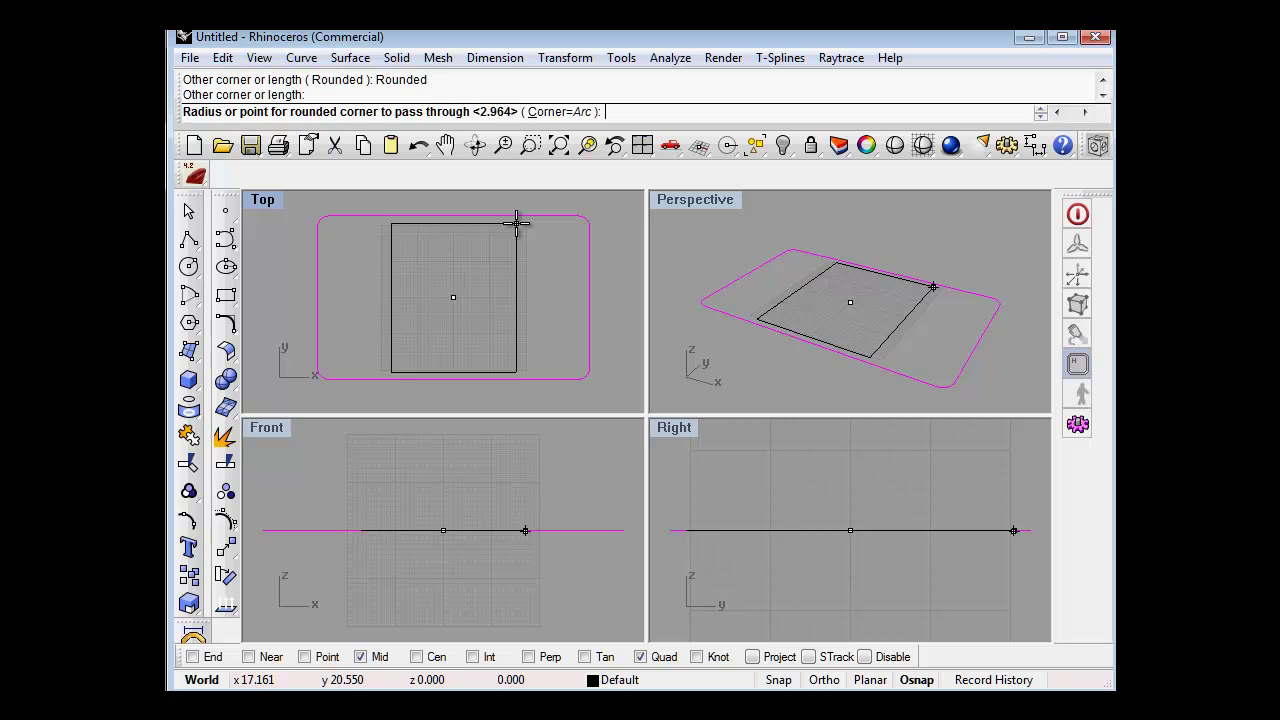
{"action": "left_click", "coordinate": [512, 233]}
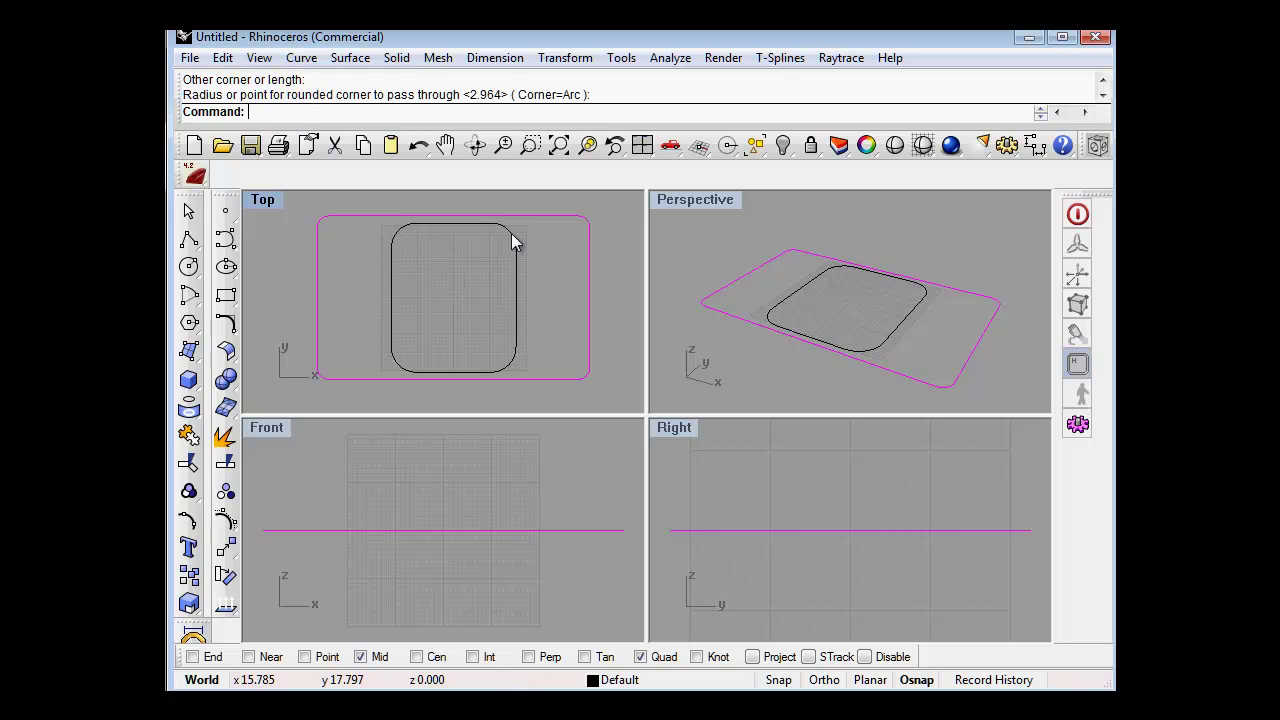
Step: Draw a 3-point rectangle about 9 units wide inward from the rounded rectangle's straight left edge, spanning that edge between the corner arcs
{"action": "left_click", "coordinate": [226, 302]}
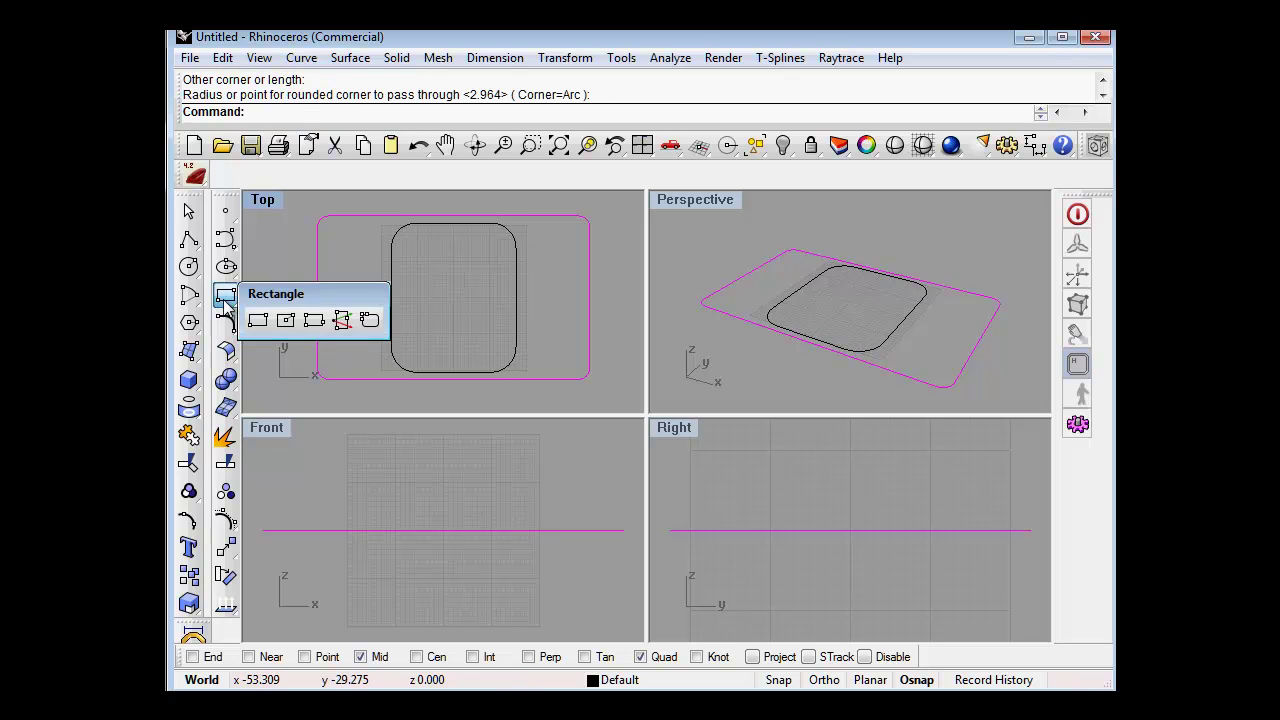
{"action": "left_click", "coordinate": [313, 319]}
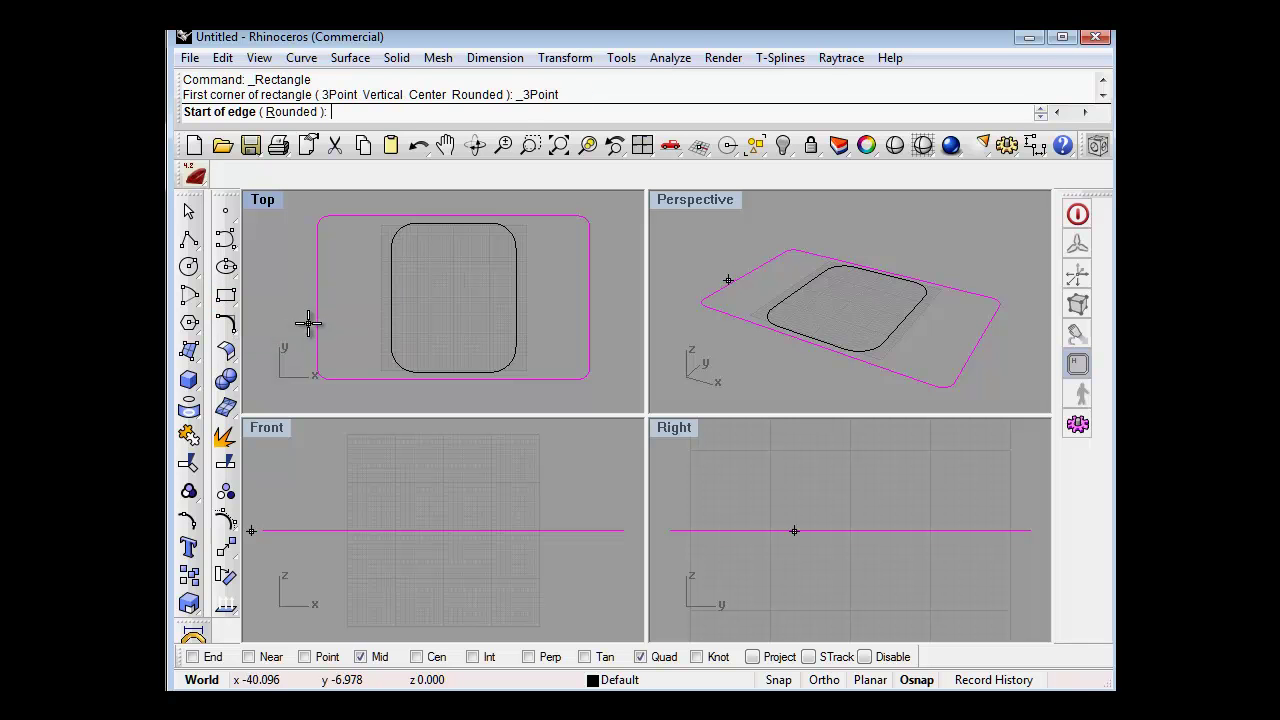
{"action": "left_click", "coordinate": [390, 247]}
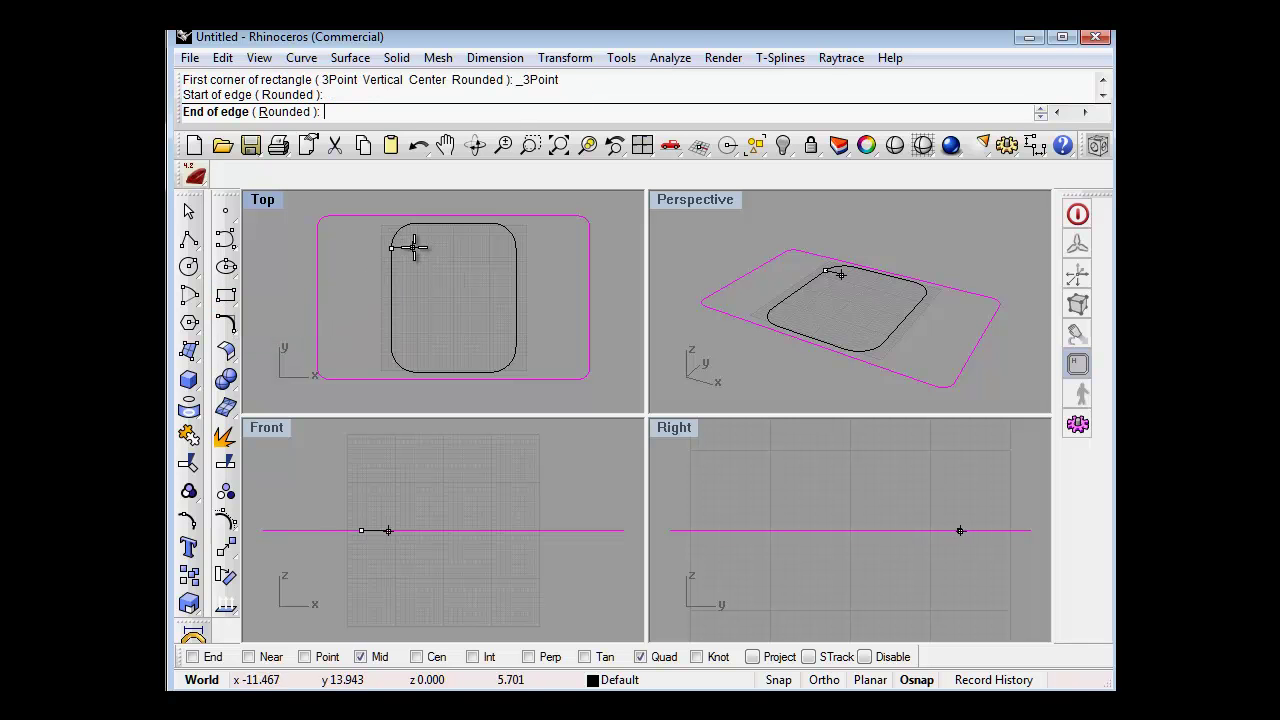
{"action": "left_click", "coordinate": [390, 350]}
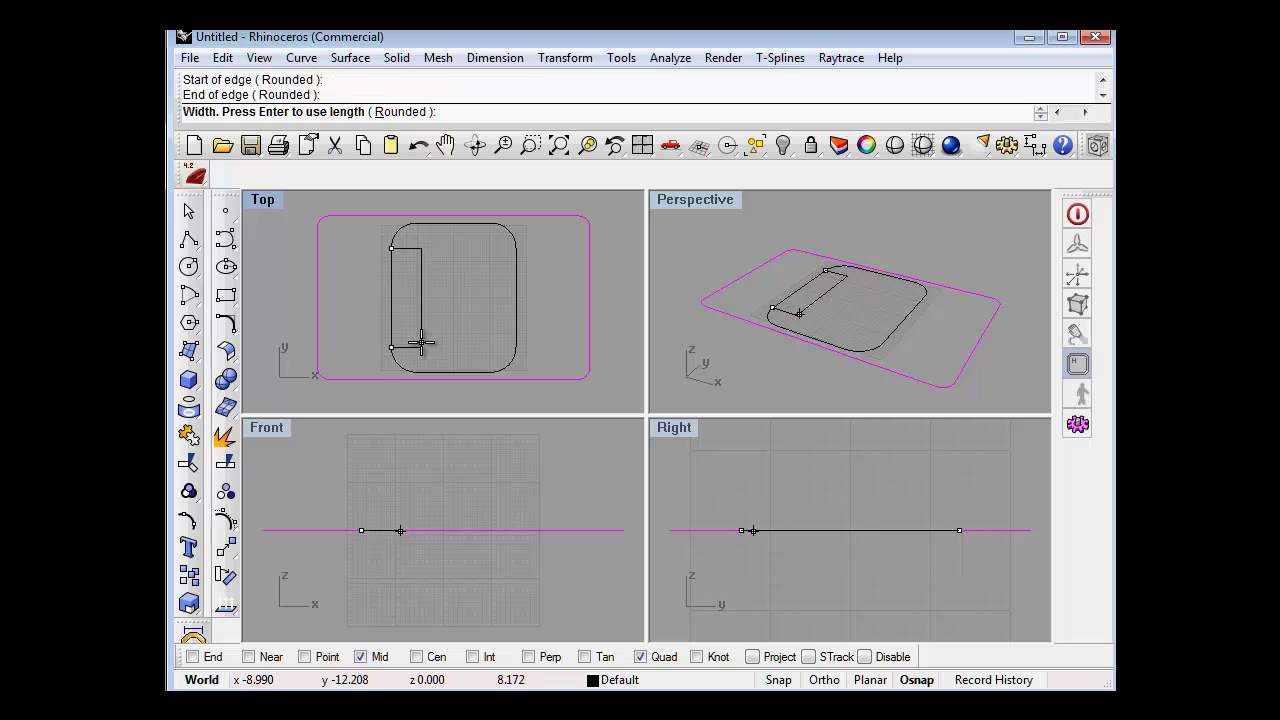
{"action": "left_click", "coordinate": [423, 340]}
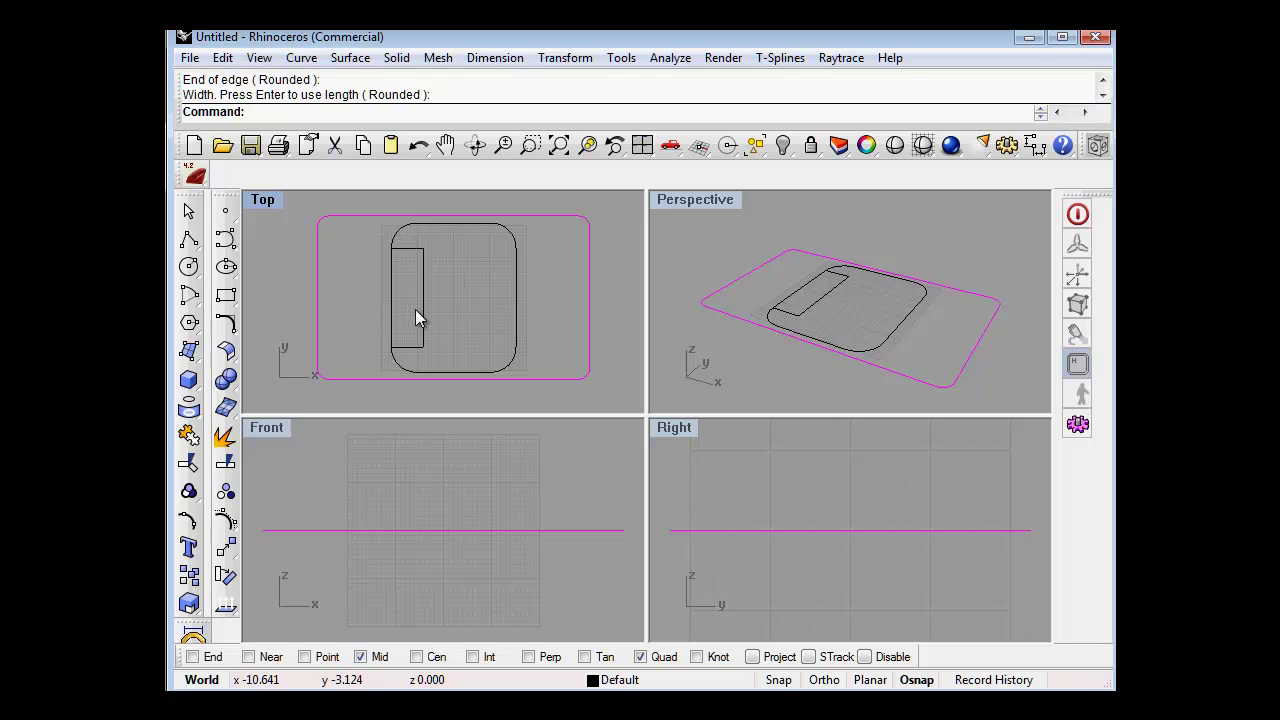
Step: Mirror the narrow side rectangle as a copy across the vertical axis through 0,0,0
{"action": "left_click", "coordinate": [419, 318]}
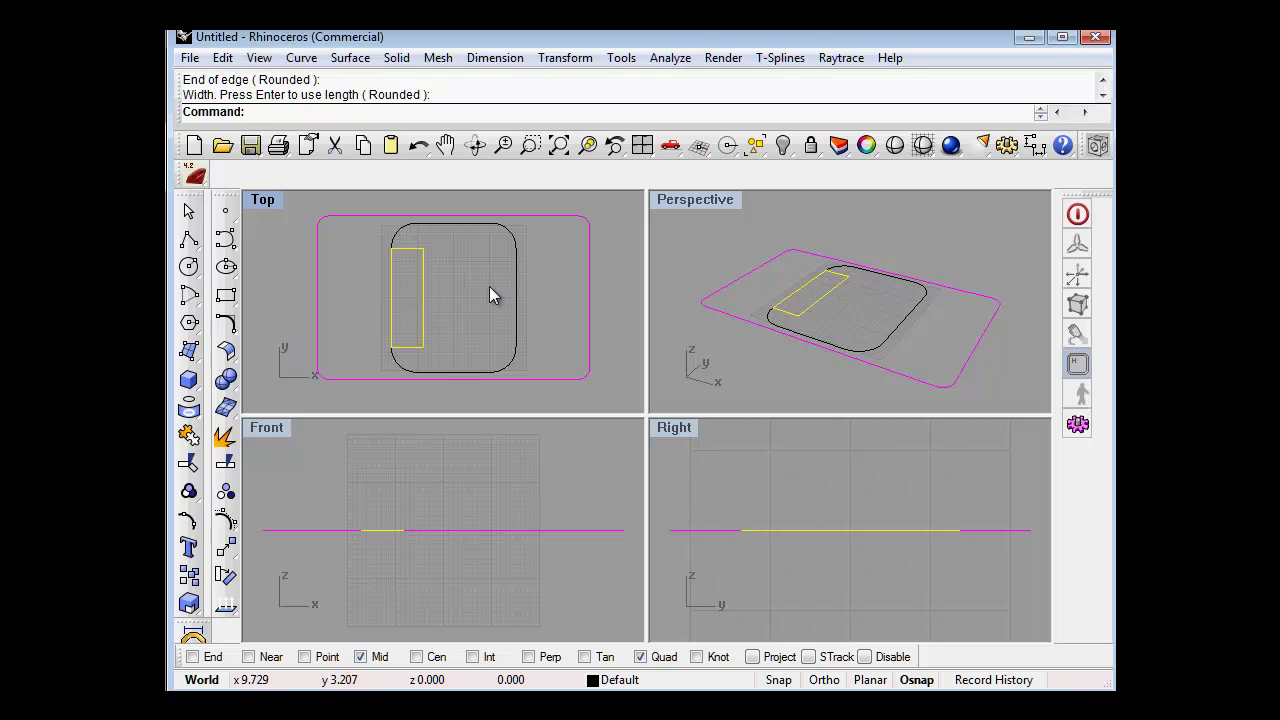
{"action": "type", "text": "Mirror"}
{"action": "key", "text": "Return"}
{"action": "type", "text": "0,0,0"}
{"action": "key", "text": "Return"}
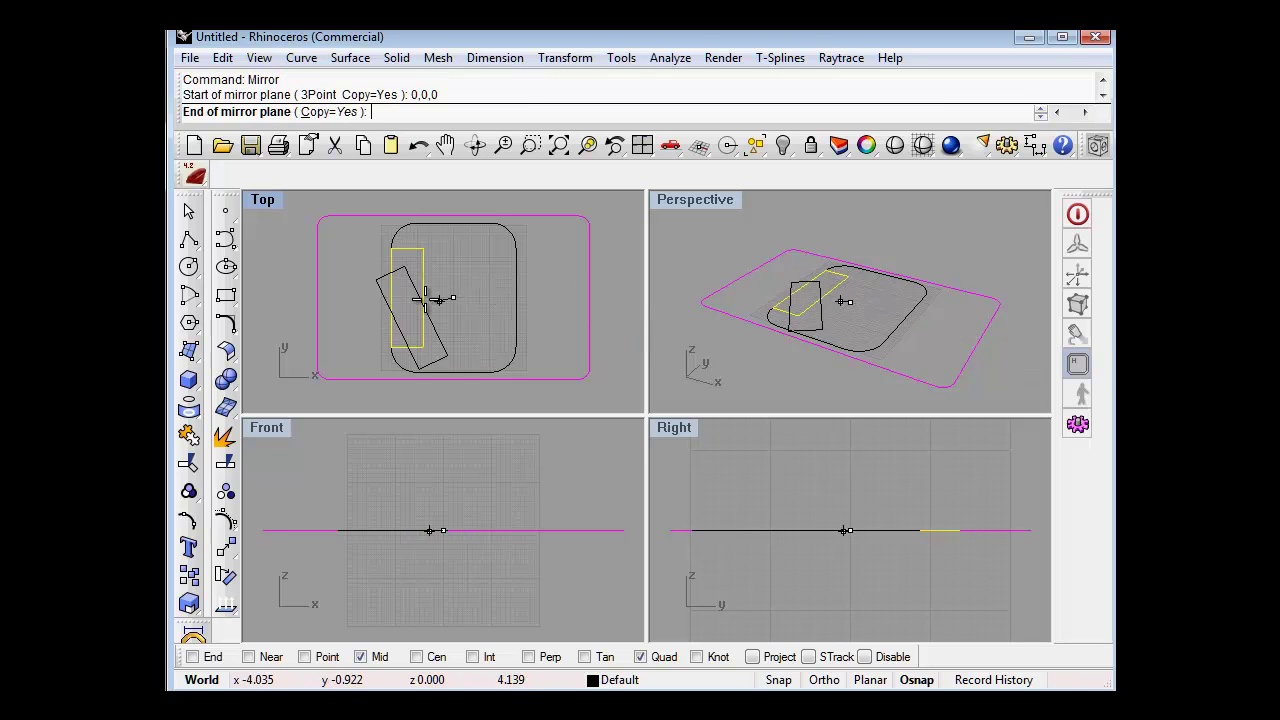
{"action": "left_click", "coordinate": [458, 364]}
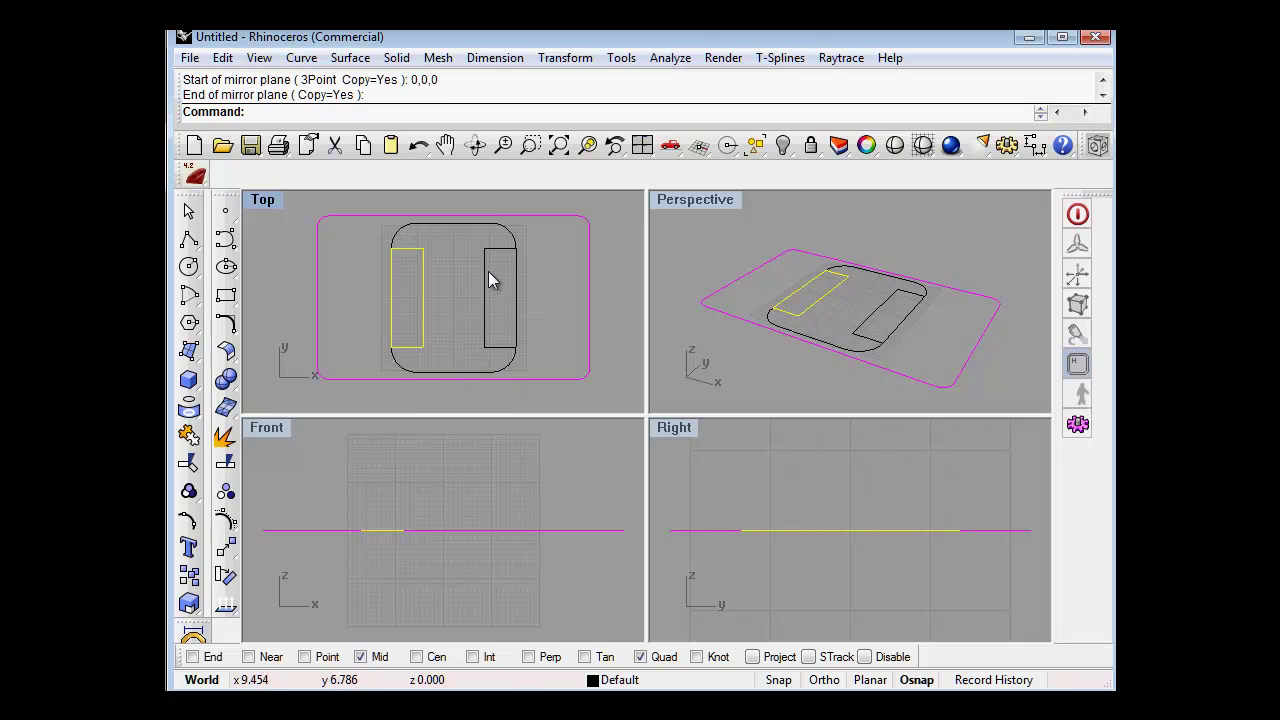
{"action": "left_click", "coordinate": [348, 281]}
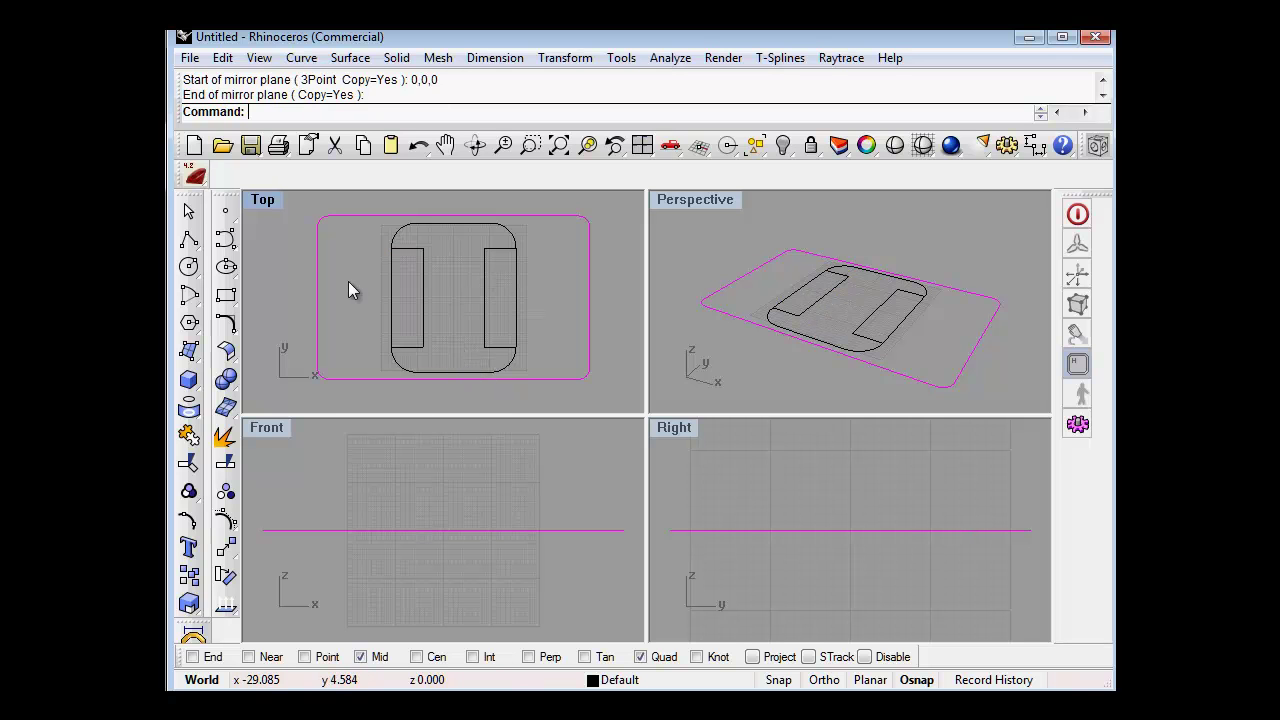
Step: Maximize the Top view and explode the rounded rectangle and both narrow side rectangles into separate segments
{"action": "double_click", "coordinate": [263, 200]}
{"action": "left_click_drag", "start_coordinate": [397, 211], "coordinate": [863, 597]}
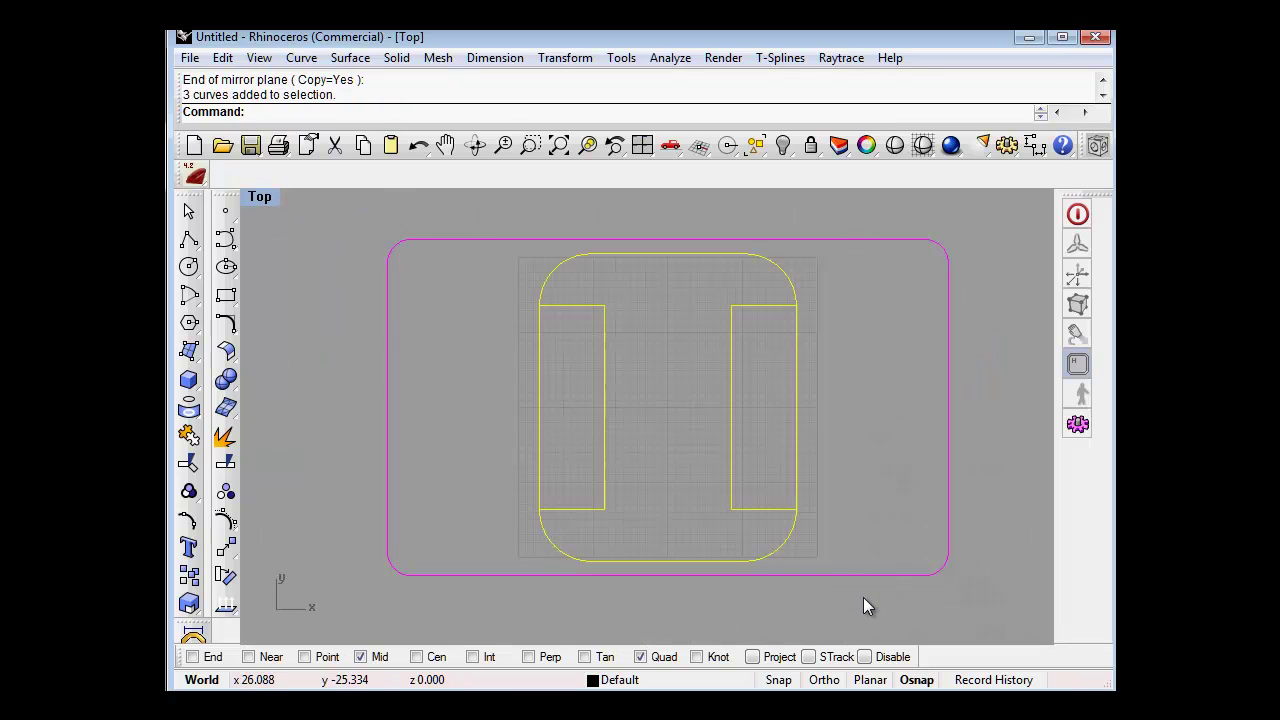
{"action": "left_click", "coordinate": [230, 442]}
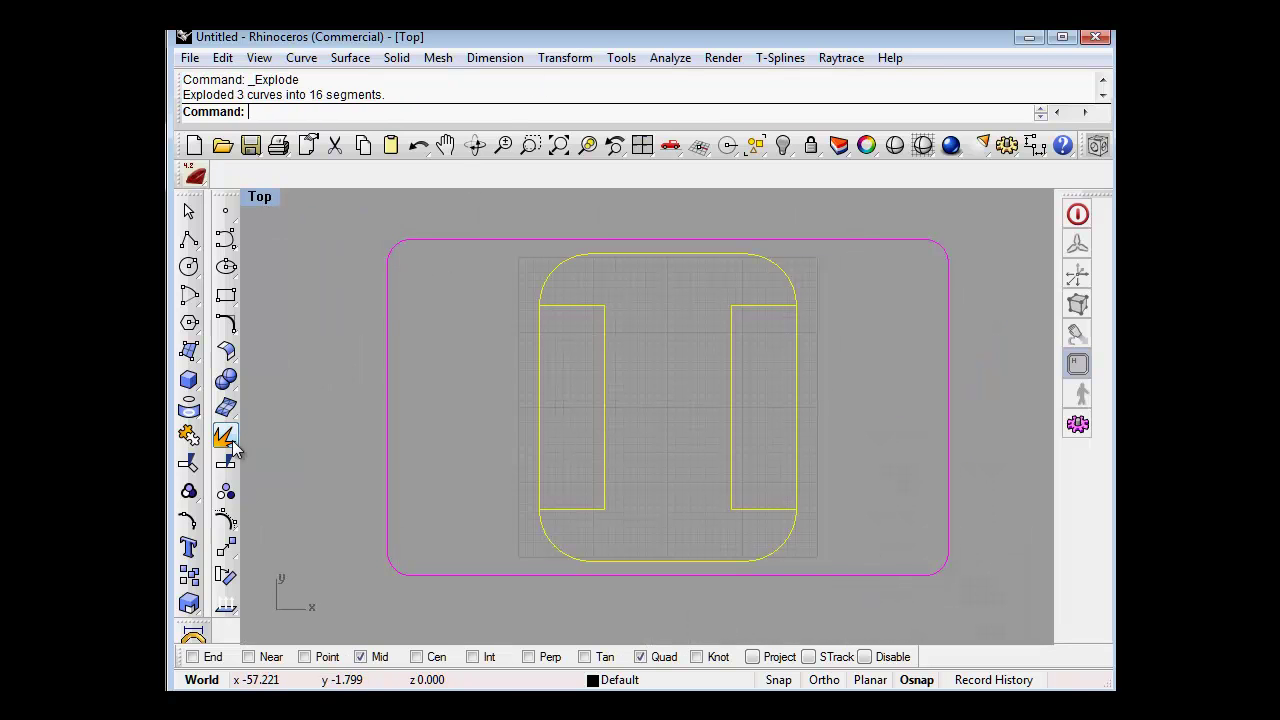
Step: Delete the overlapping outer vertical segments on the left and right sides to open the two side notches
{"action": "left_click", "coordinate": [535, 412]}
{"action": "key", "text": "Delete"}
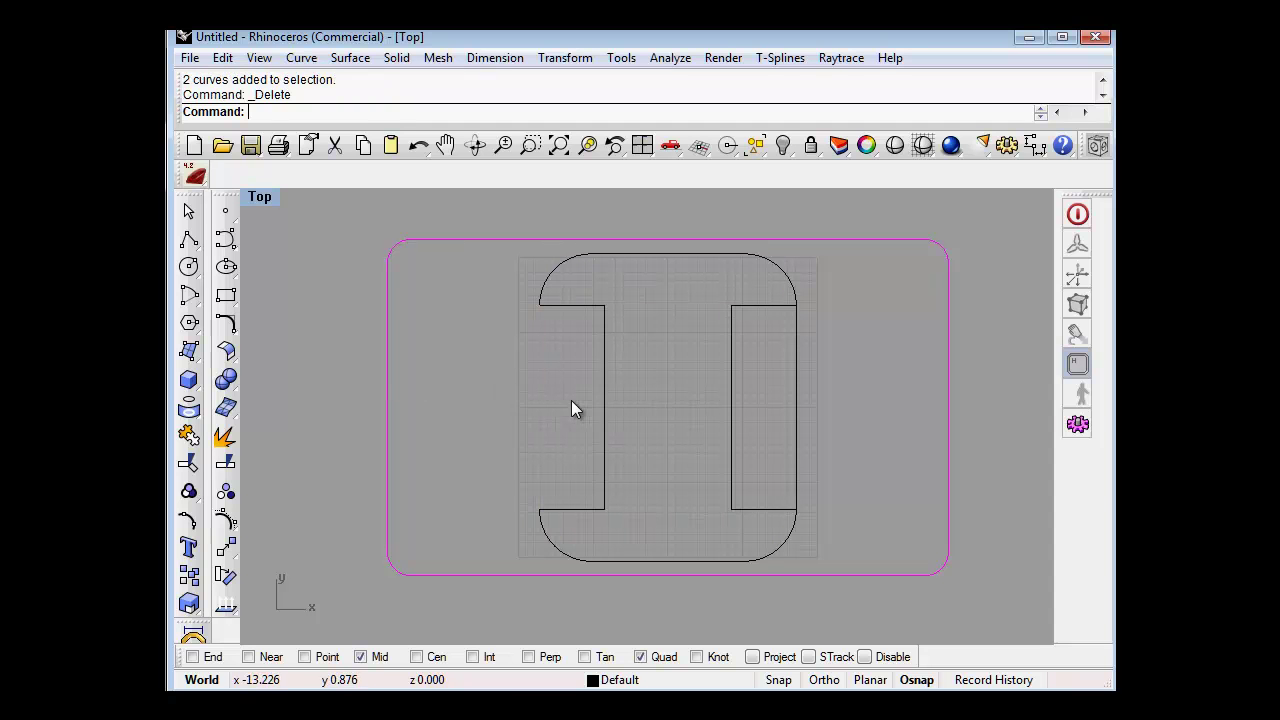
{"action": "left_click", "coordinate": [794, 392]}
{"action": "key", "text": "Delete"}
Step: Join all remaining segments of the notched shape into one closed curve
{"action": "left_click_drag", "start_coordinate": [469, 222], "coordinate": [890, 607]}
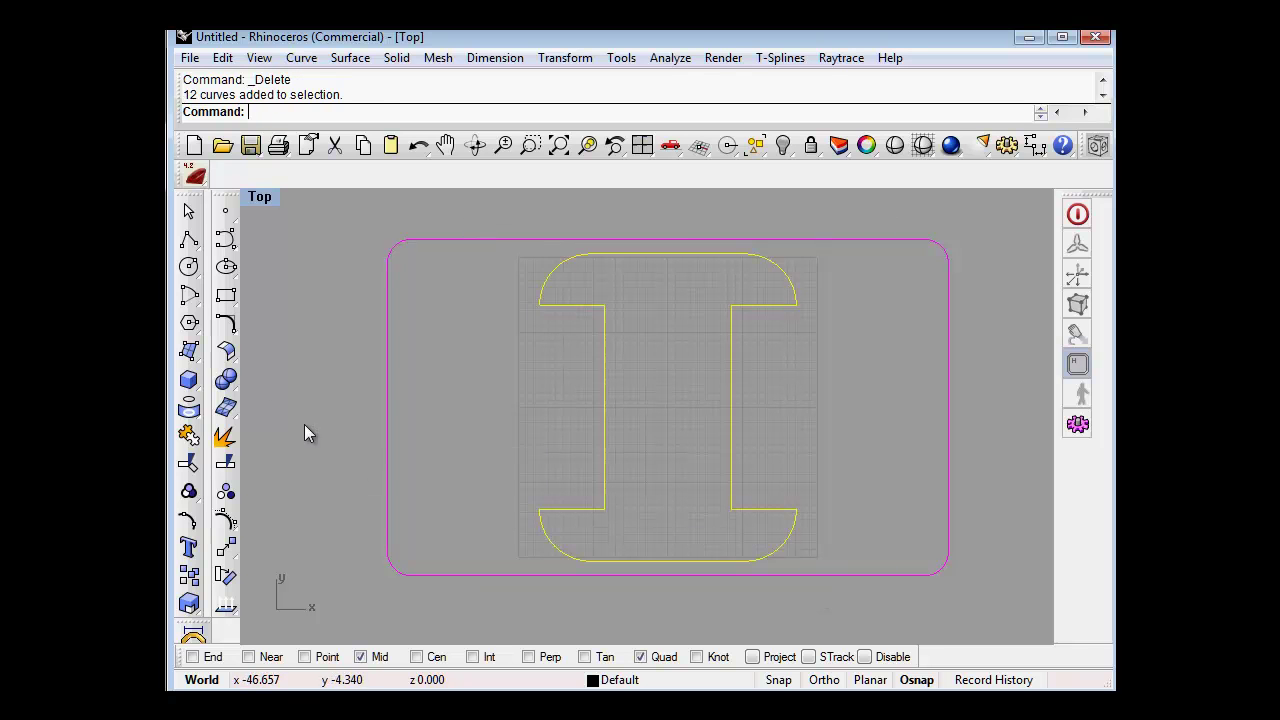
{"action": "left_click", "coordinate": [222, 441]}
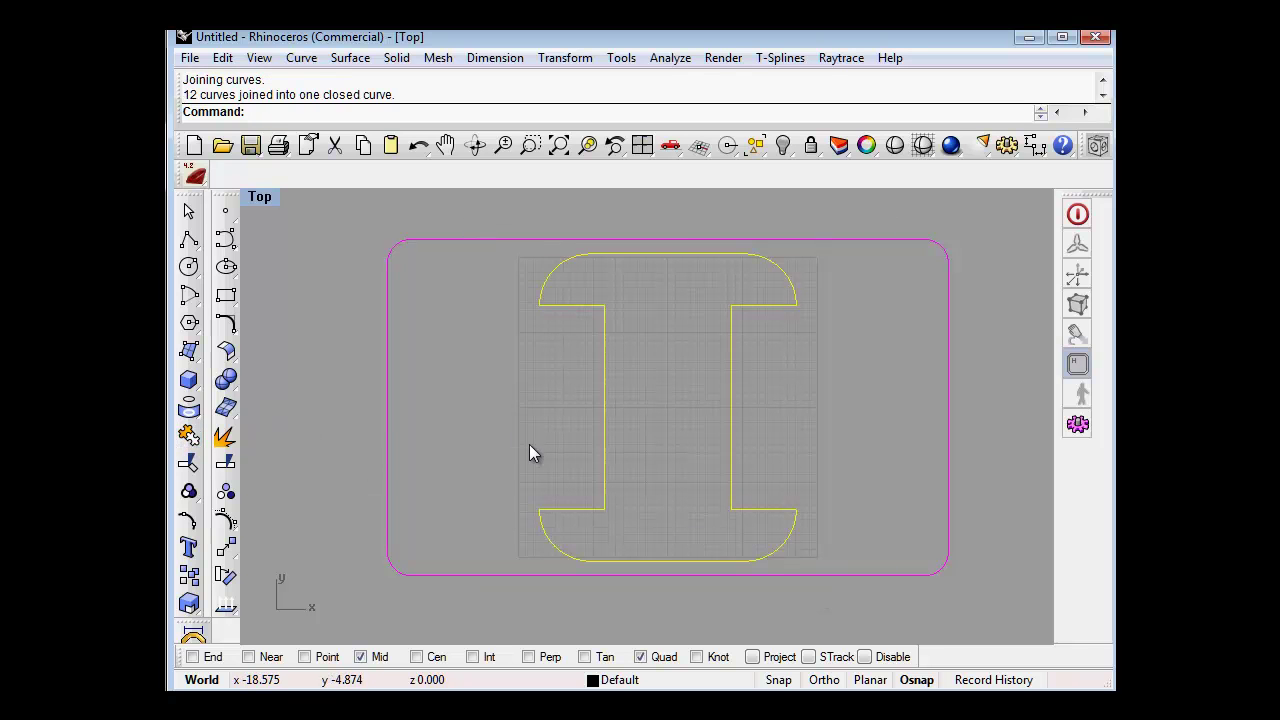
{"action": "left_click", "coordinate": [486, 423]}
Step: Draw a 75-diameter circle centred at 0,0,0, reaching the midpoint of the magenta outline's vertical side
{"action": "right_click_drag", "start_coordinate": [486, 423], "coordinate": [509, 401]}
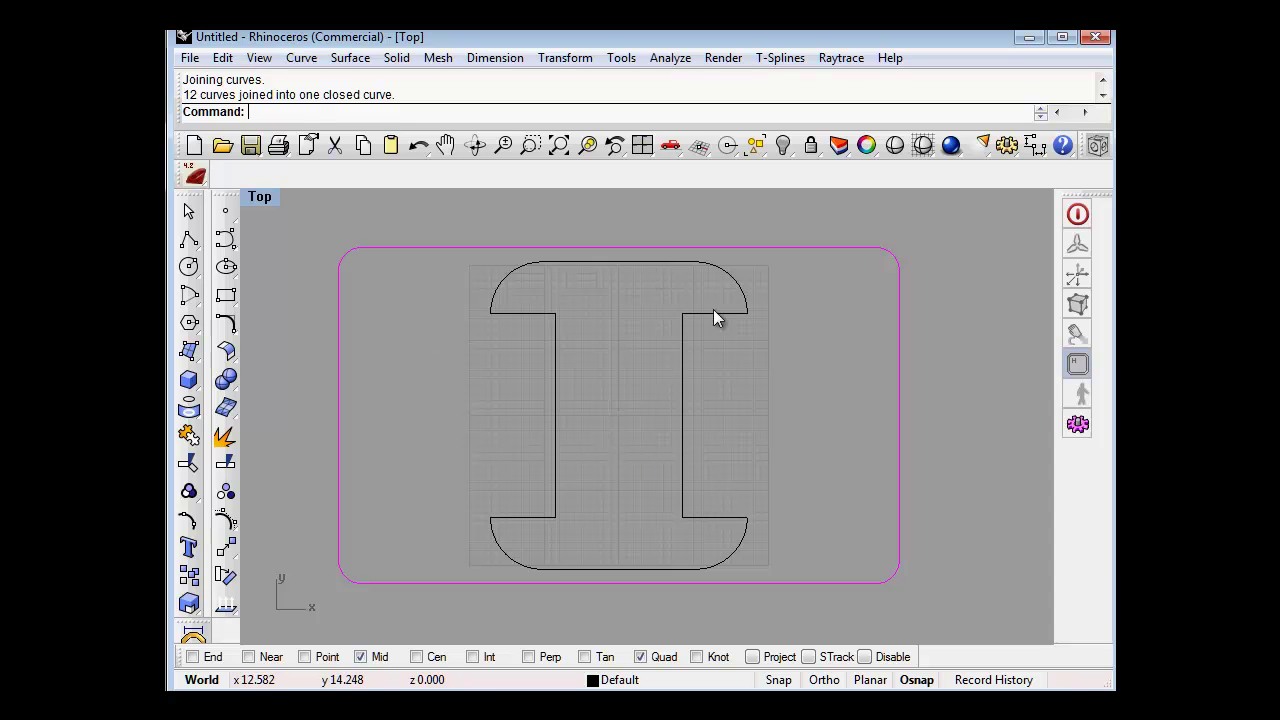
{"action": "scroll", "coordinate": [567, 420], "scroll_direction": "down", "scroll_amount": 2}
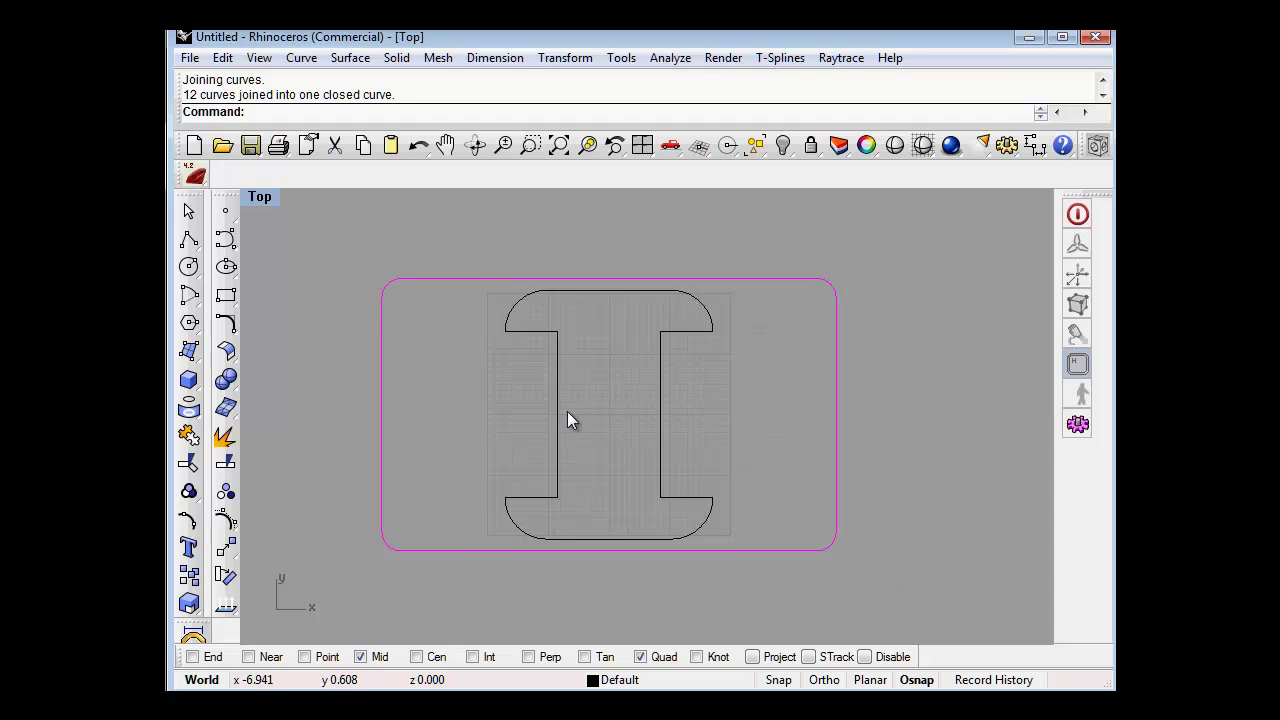
{"action": "scroll", "coordinate": [623, 397], "scroll_direction": "up", "scroll_amount": 2}
{"action": "right_click_drag", "start_coordinate": [623, 397], "coordinate": [660, 389]}
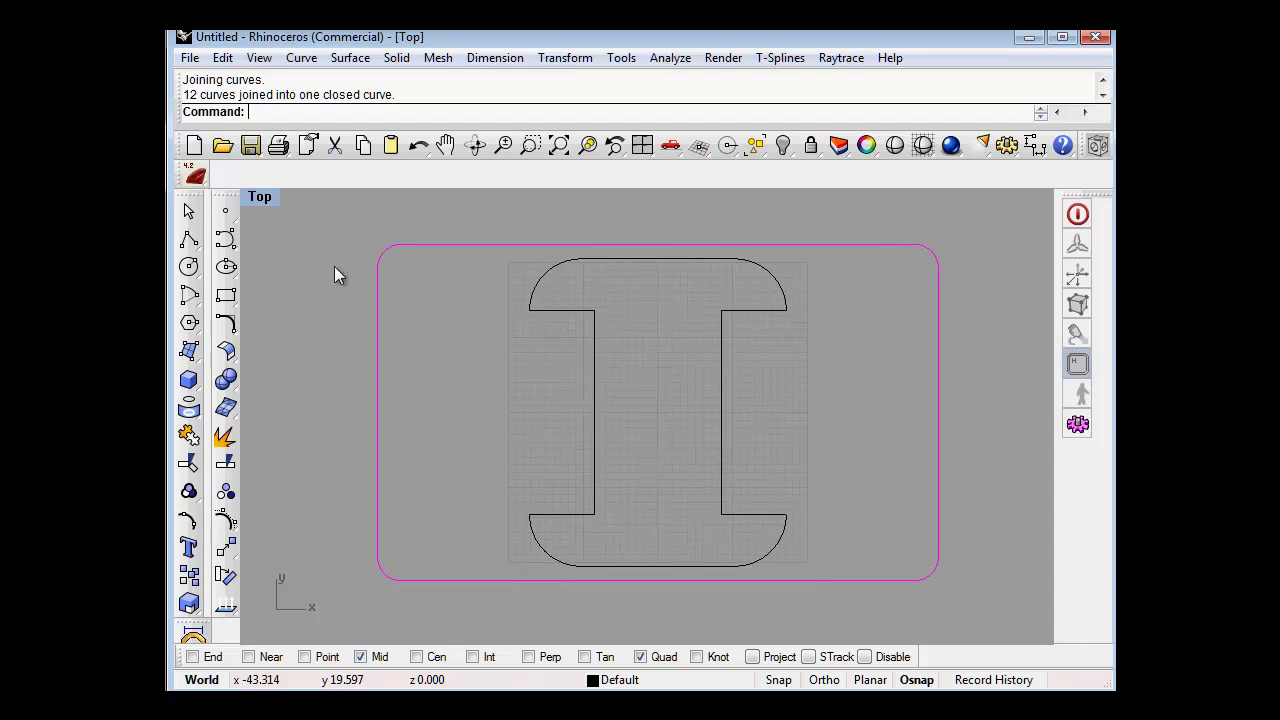
{"action": "left_click", "coordinate": [185, 270]}
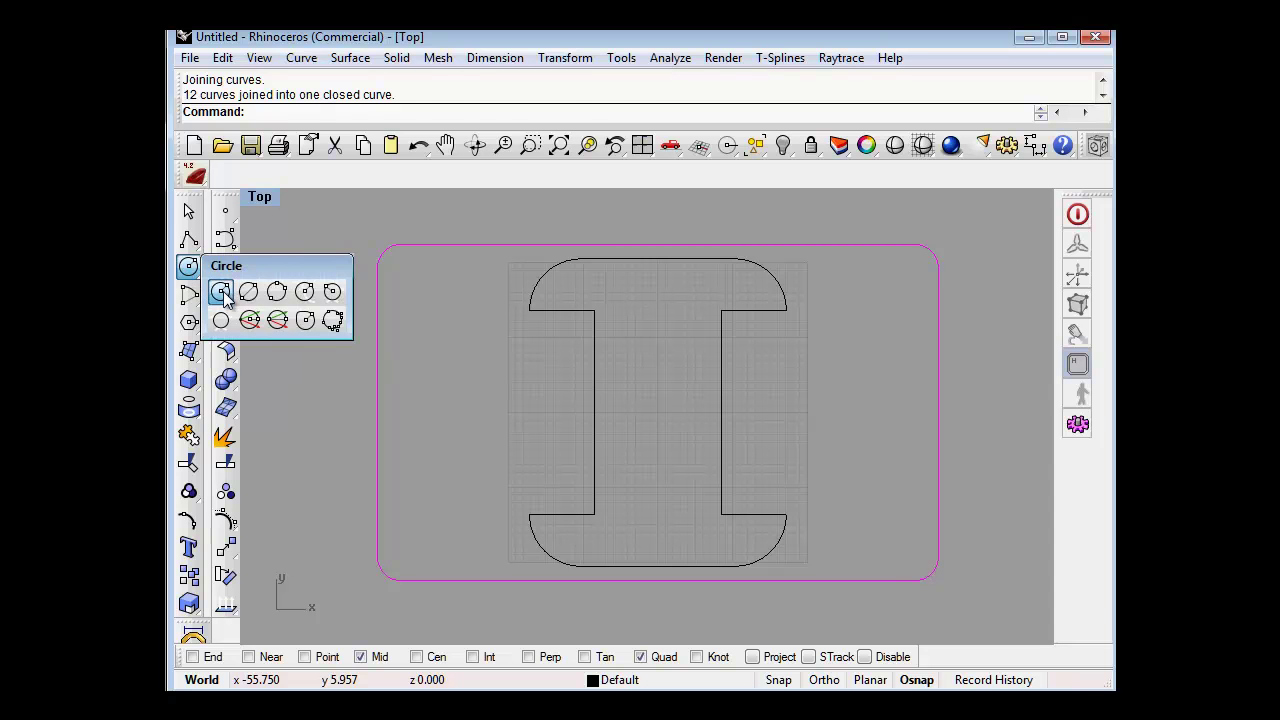
{"action": "left_click", "coordinate": [220, 291]}
{"action": "type", "text": "0,0,0"}
{"action": "key", "text": "Return"}
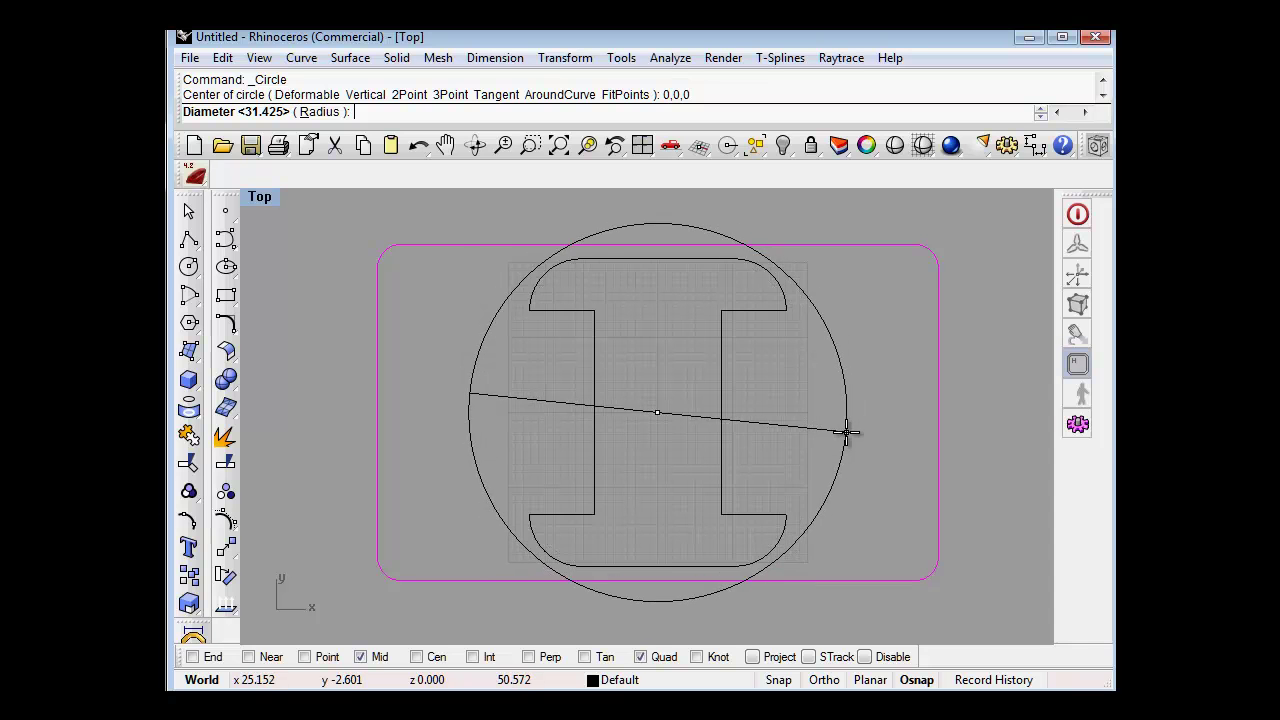
{"action": "scroll", "coordinate": [893, 392], "scroll_direction": "down", "scroll_amount": 2}
{"action": "key", "text": "Right"}
{"action": "key", "text": "Up"}
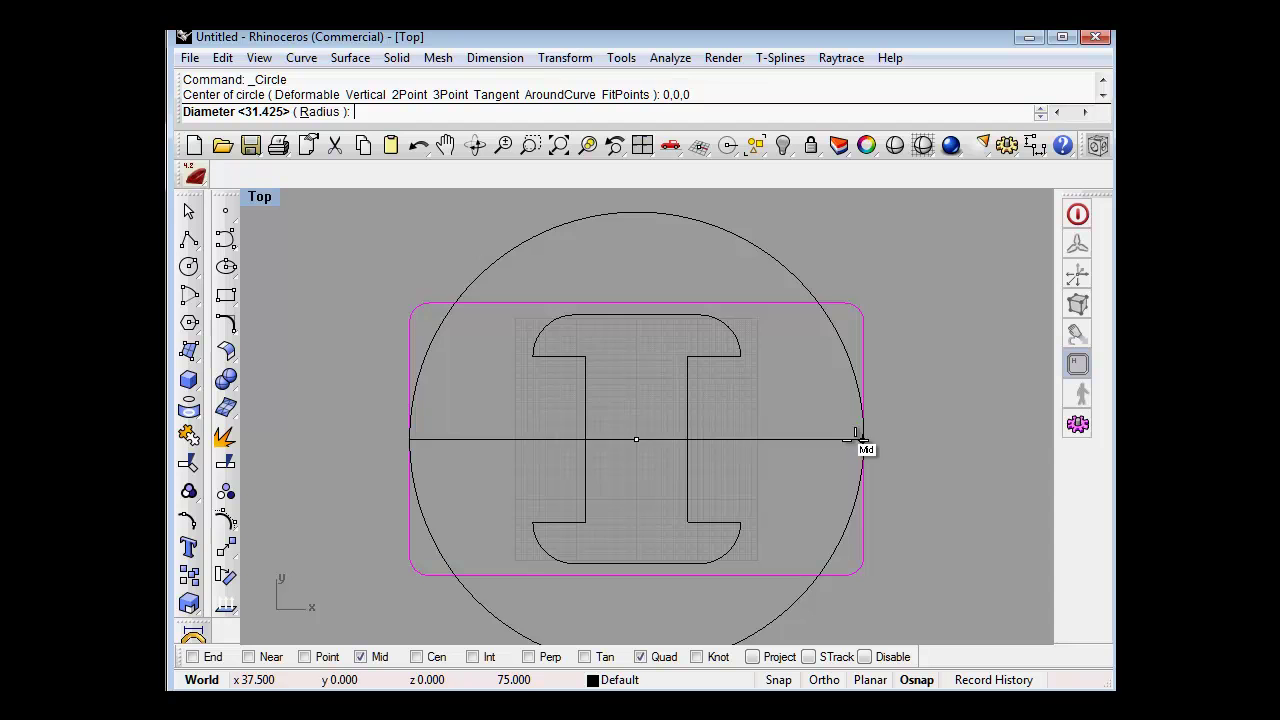
{"action": "left_click", "coordinate": [862, 439]}
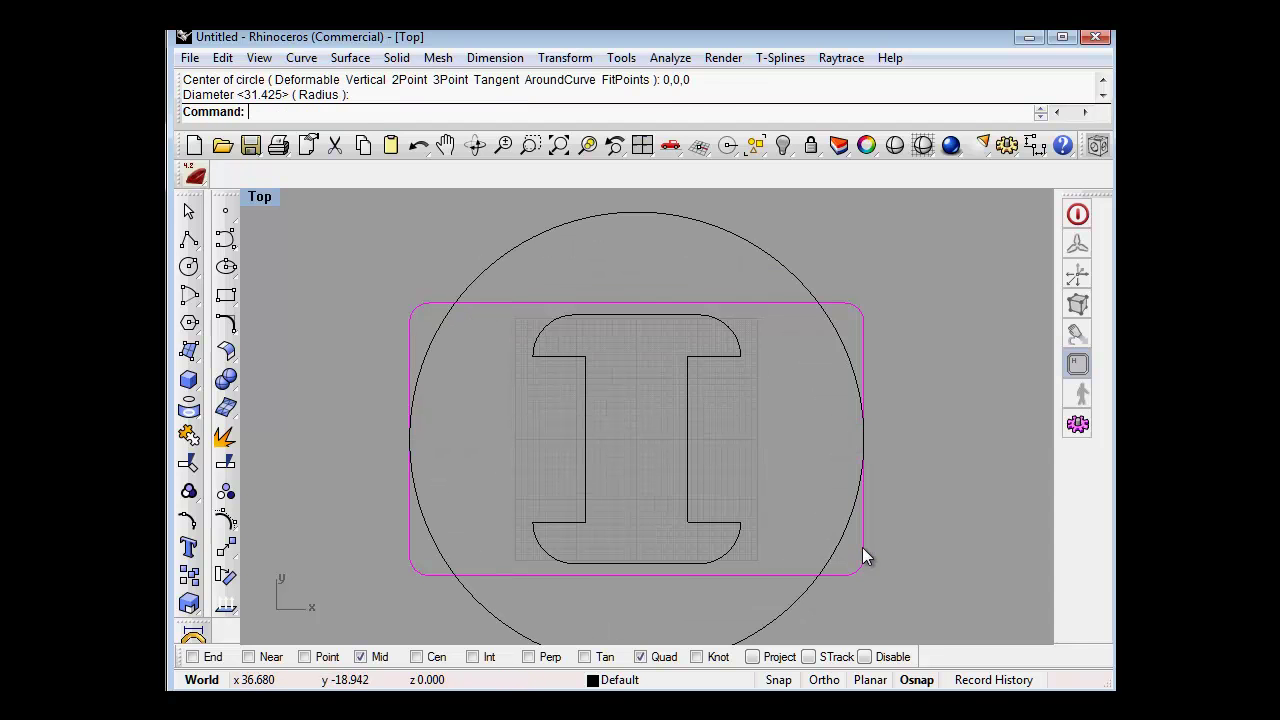
Step: Raise the circle vertically about 29 units above the base curves in the Front view, and return to the four-view layout
{"action": "scroll", "coordinate": [909, 472], "scroll_direction": "down", "scroll_amount": 1}
{"action": "right_click_drag", "start_coordinate": [910, 523], "coordinate": [793, 471]}
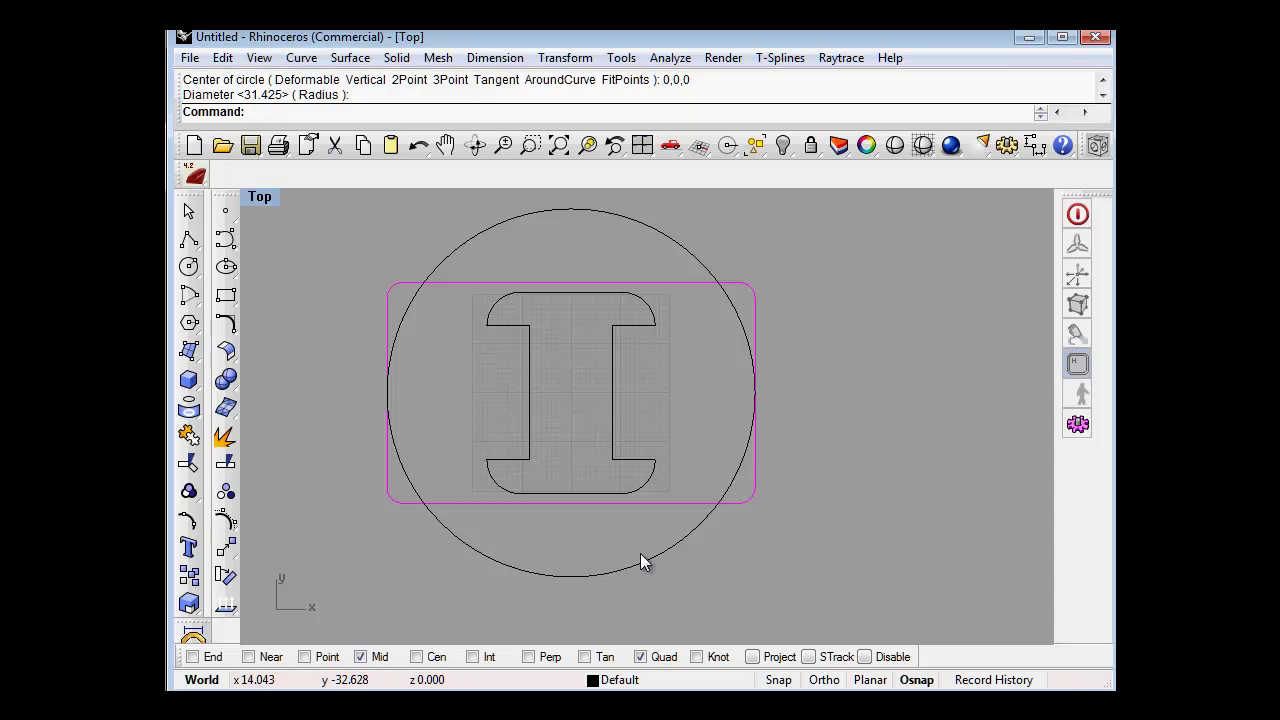
{"action": "left_click", "coordinate": [563, 583]}
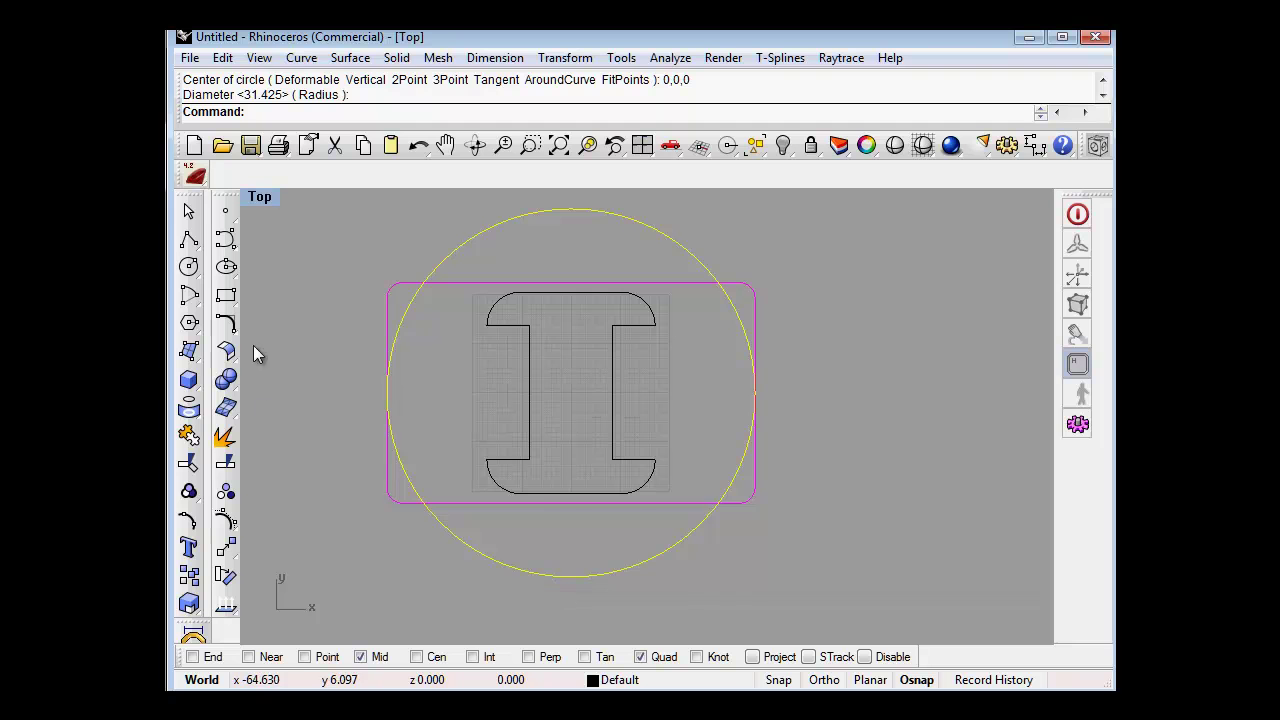
{"action": "double_click", "coordinate": [265, 204]}
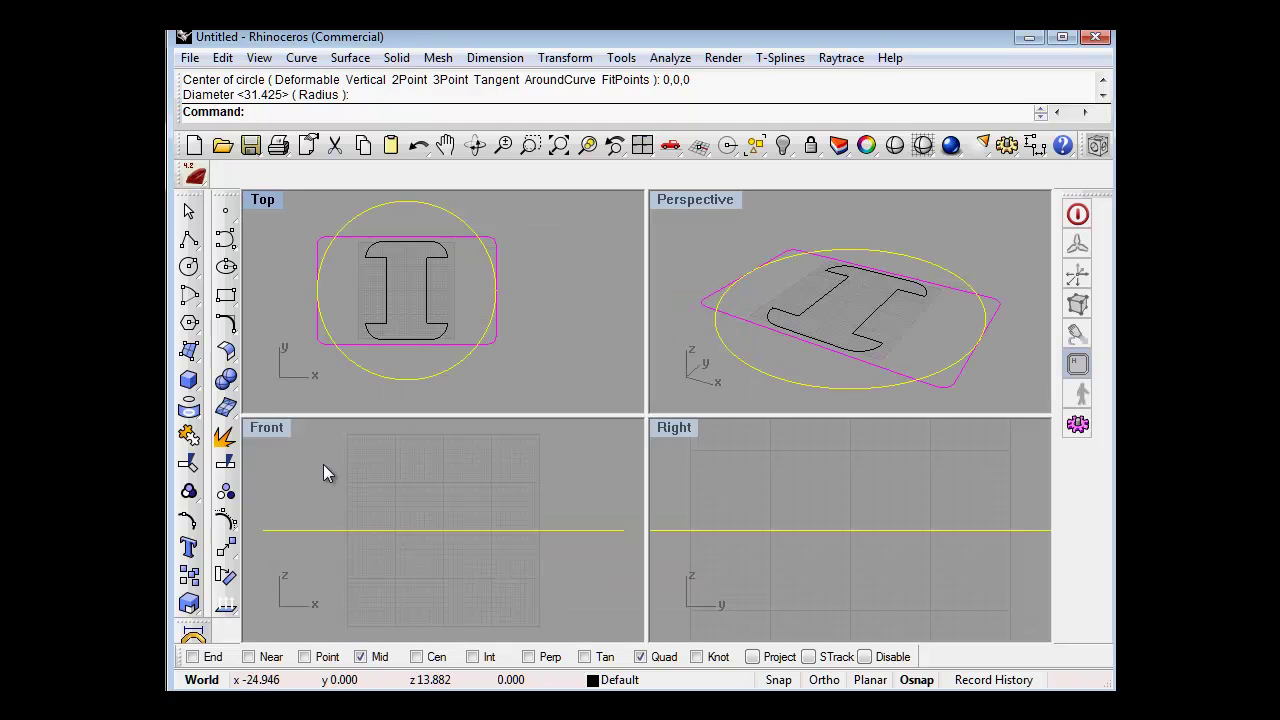
{"action": "double_click", "coordinate": [265, 428]}
{"action": "scroll", "coordinate": [498, 476], "scroll_direction": "down", "scroll_amount": 5}
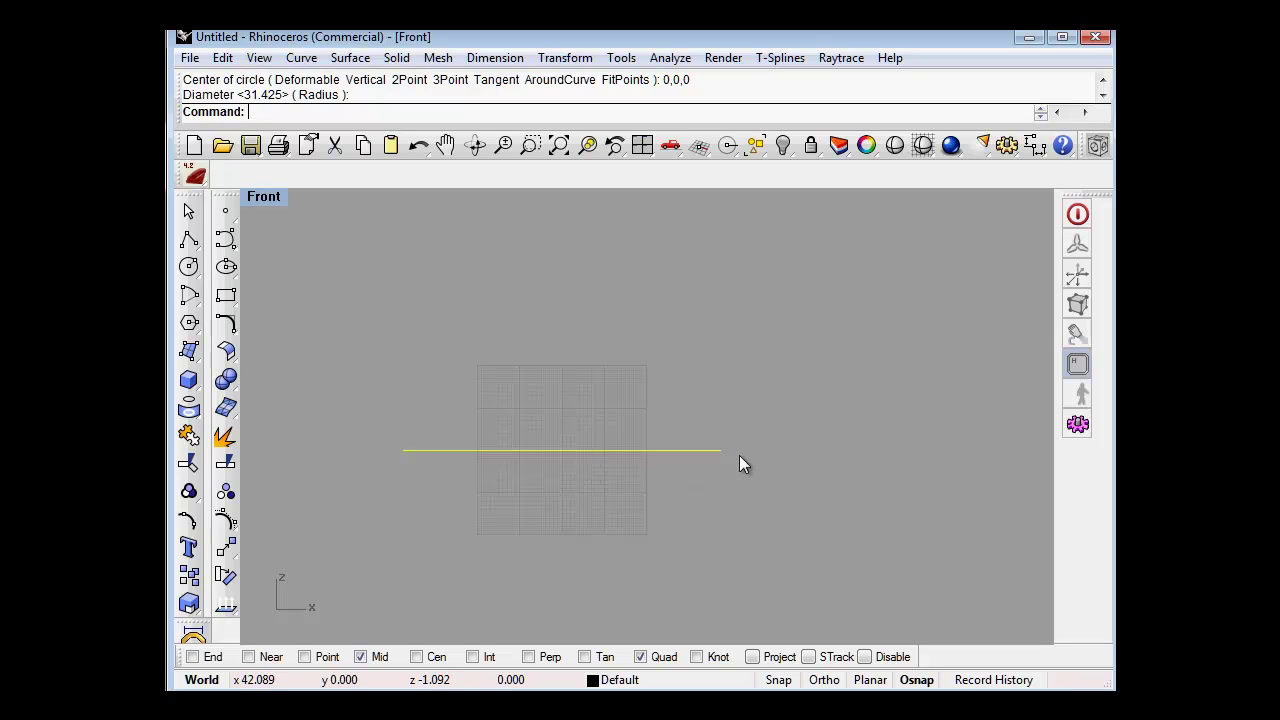
{"action": "left_click_drag", "start_coordinate": [714, 452], "coordinate": [723, 333]}
{"action": "left_click", "coordinate": [797, 424]}
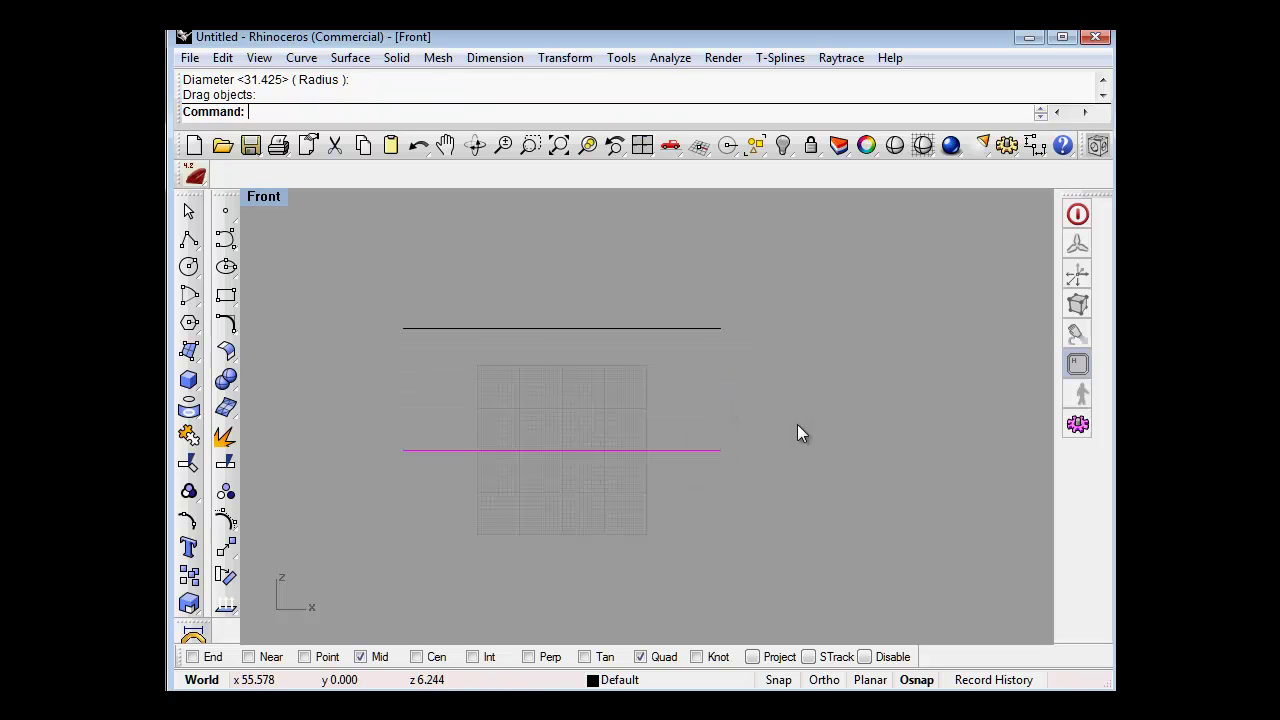
{"action": "double_click", "coordinate": [265, 198]}
{"action": "right_click_drag", "start_coordinate": [748, 310], "coordinate": [1000, 306]}
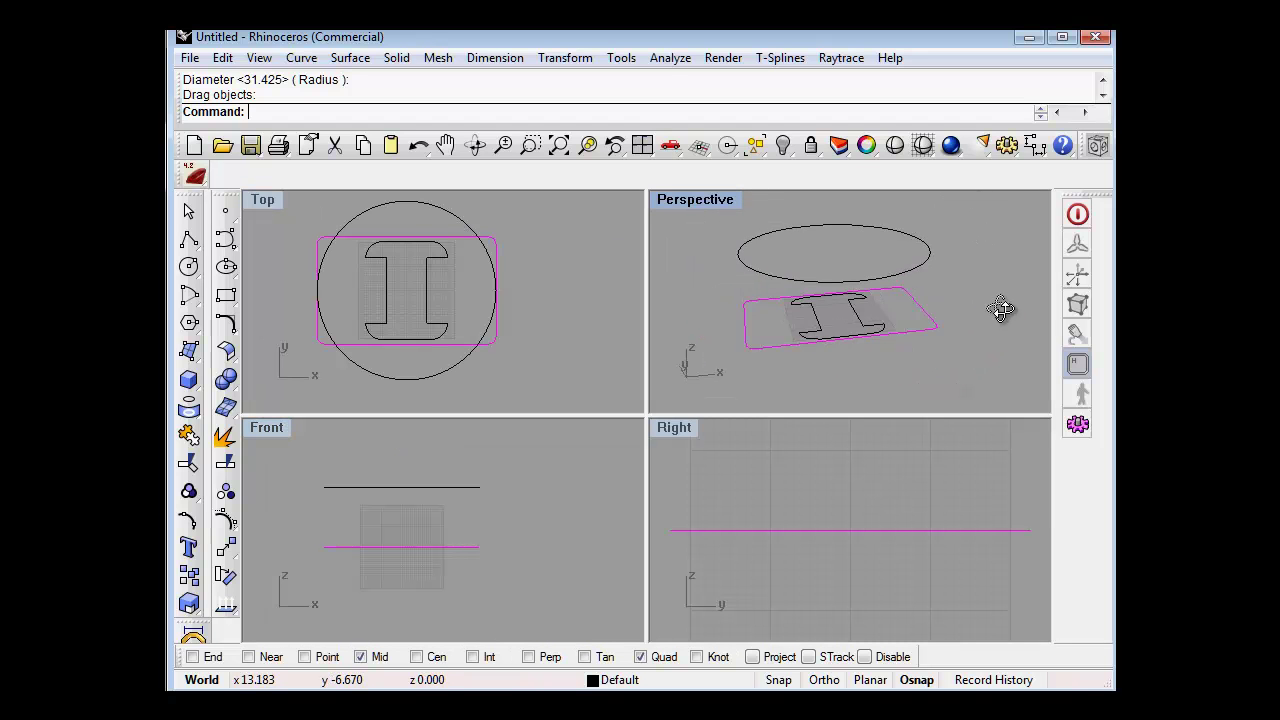
{"action": "right_click_drag", "start_coordinate": [850, 335], "coordinate": [971, 289]}
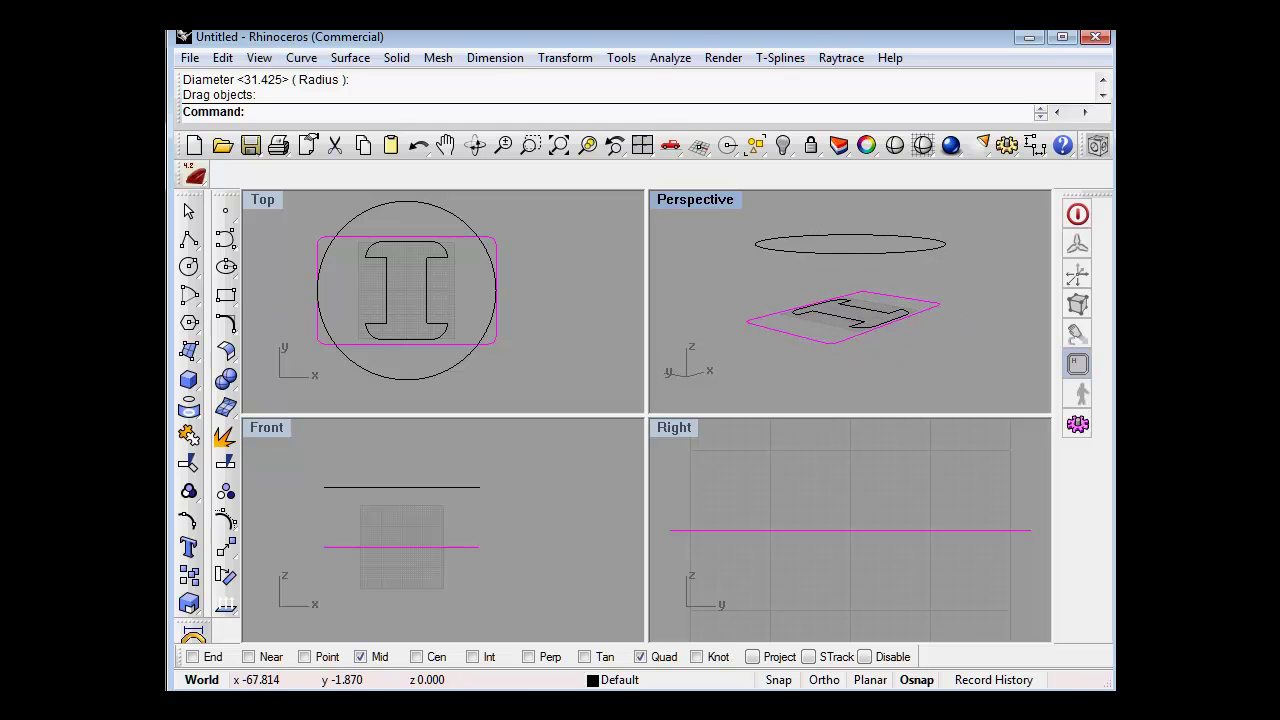
Step: Draw a line from the midpoint of the magenta outline's long edge up to the raised circle's quadrant
{"action": "left_click", "coordinate": [189, 240]}
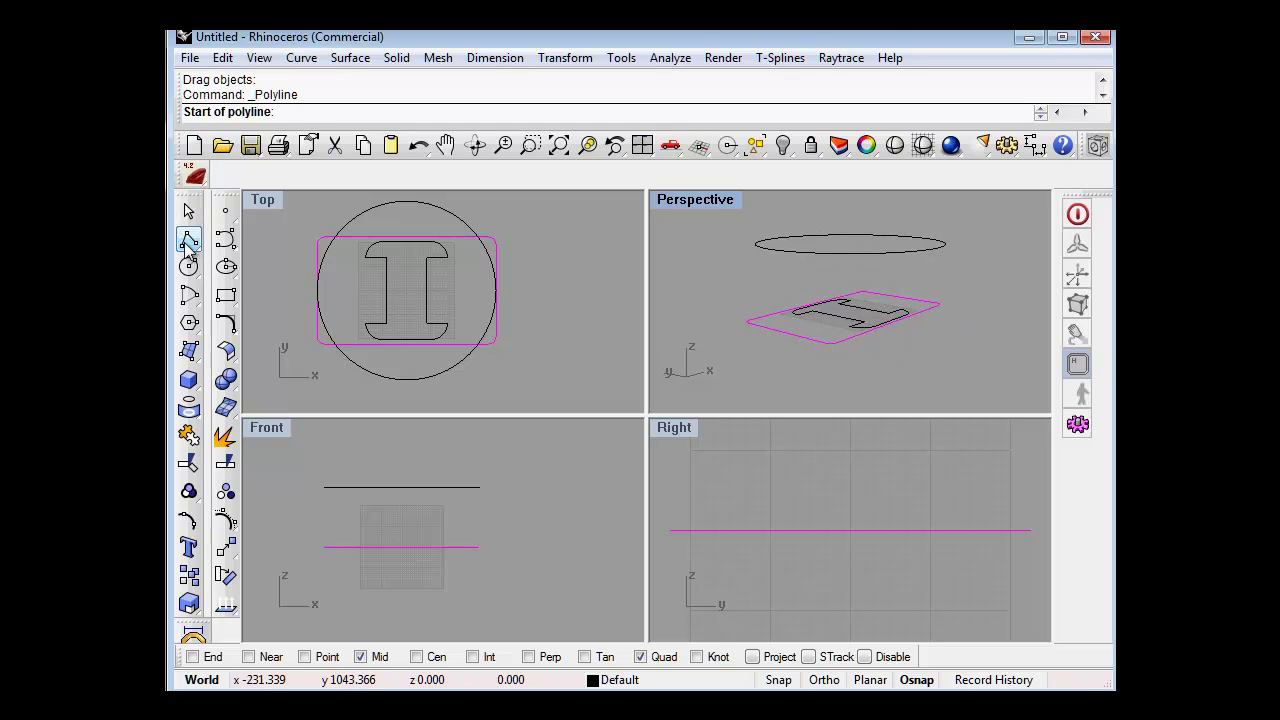
{"action": "left_click", "coordinate": [903, 320]}
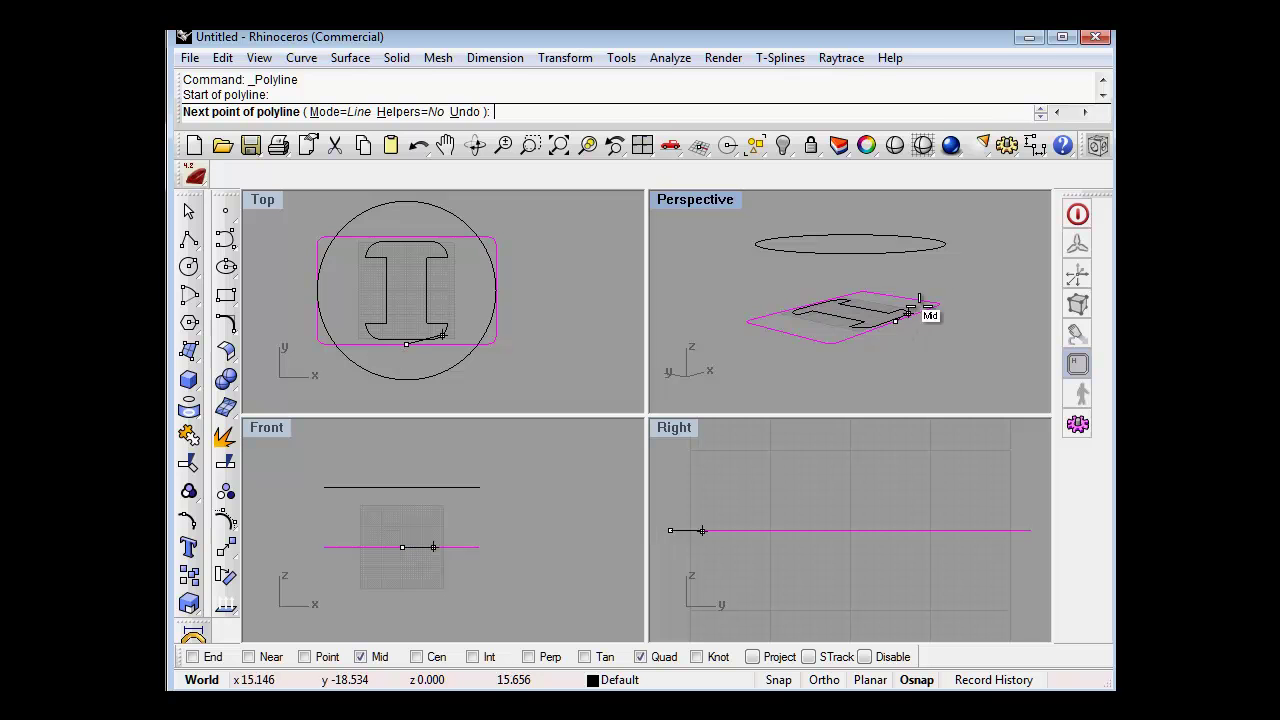
{"action": "left_click", "coordinate": [940, 253]}
{"action": "key", "text": "Return"}
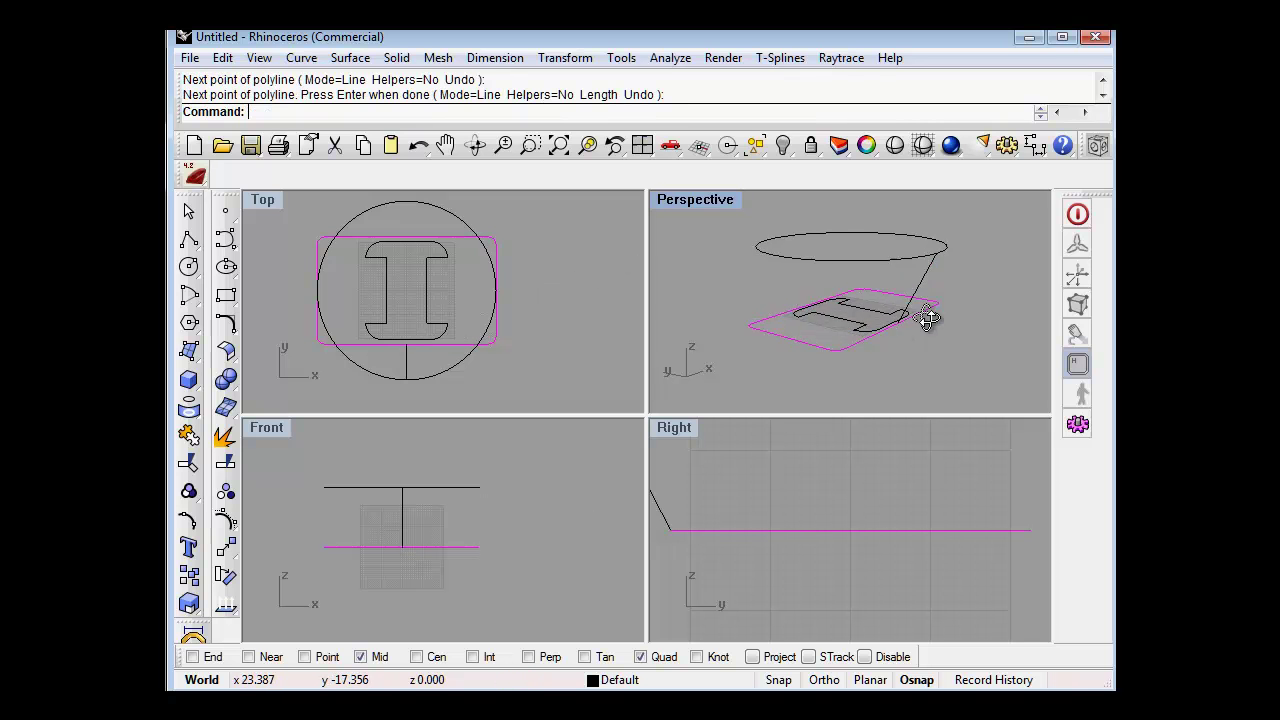
Step: Delete the line joining the magenta outline to the raised circle
{"action": "right_click_drag", "start_coordinate": [928, 318], "coordinate": [822, 400]}
{"action": "scroll", "coordinate": [810, 600], "scroll_direction": "up", "scroll_amount": 3}
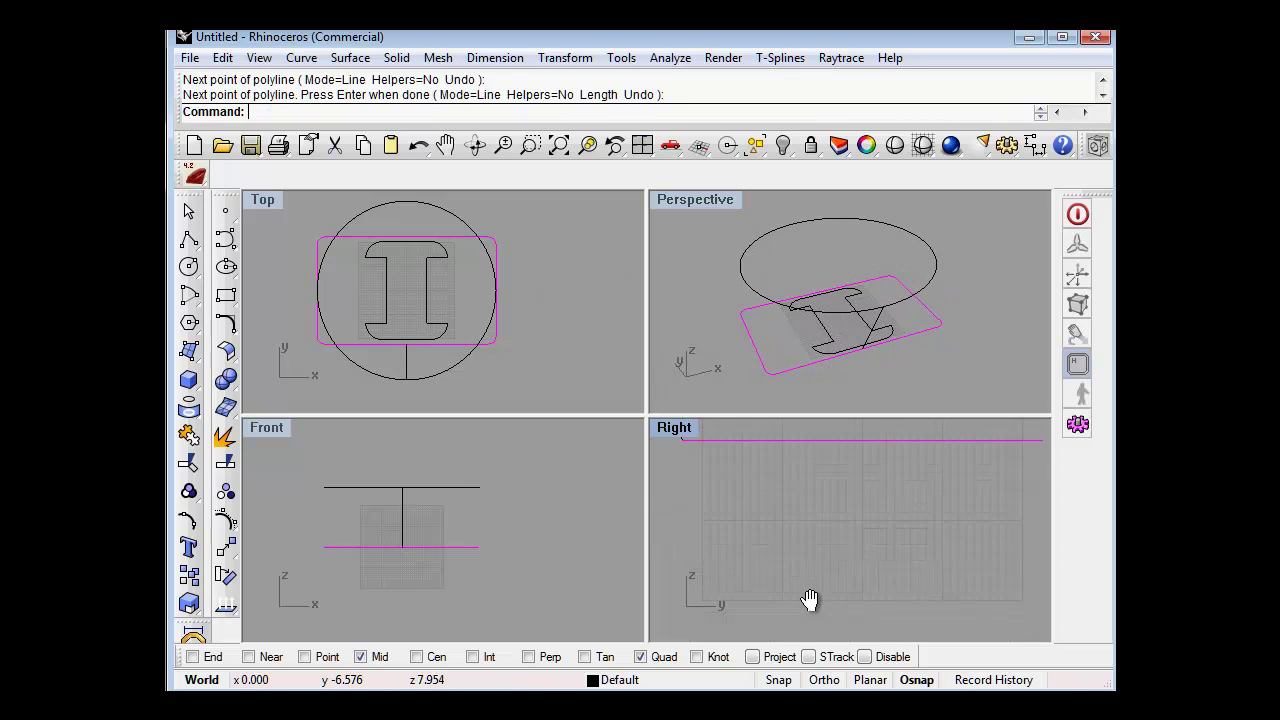
{"action": "scroll", "coordinate": [810, 600], "scroll_direction": "down", "scroll_amount": 2}
{"action": "scroll", "coordinate": [857, 324], "scroll_direction": "down", "scroll_amount": 2}
{"action": "scroll", "coordinate": [858, 357], "scroll_direction": "up", "scroll_amount": 6}
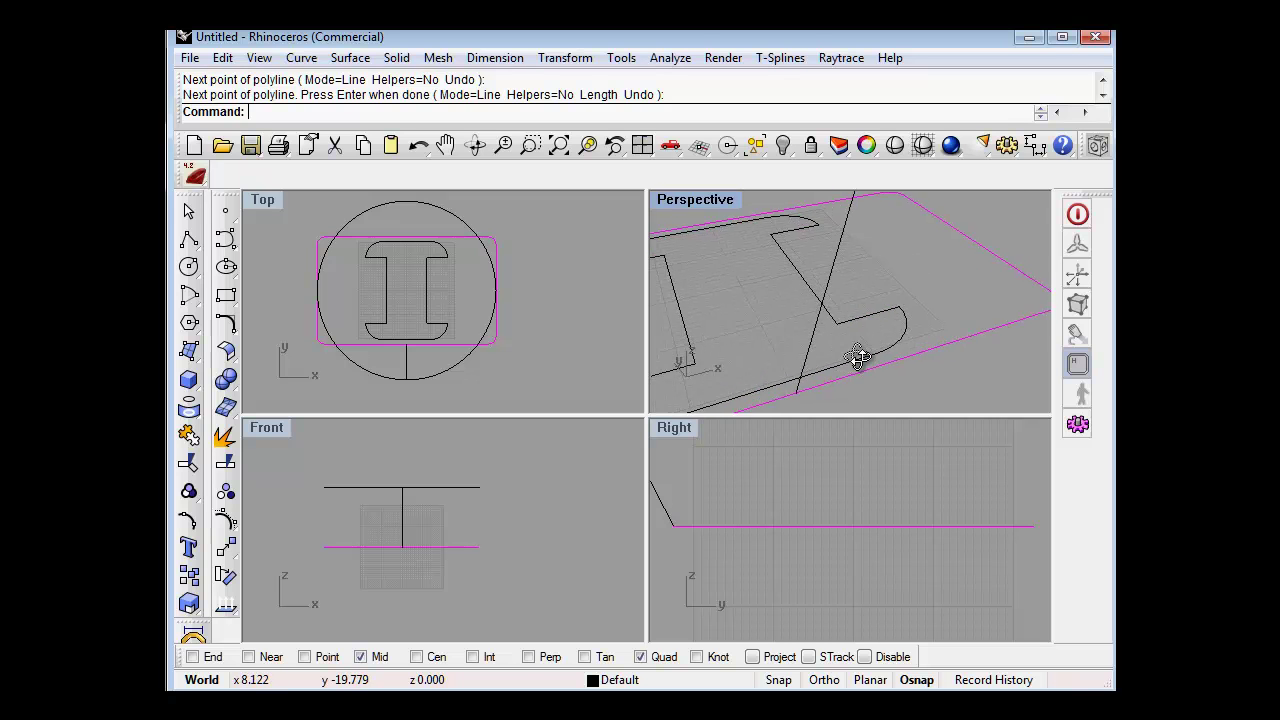
{"action": "right_click_drag", "start_coordinate": [858, 357], "coordinate": [918, 306]}
{"action": "left_click", "coordinate": [951, 290]}
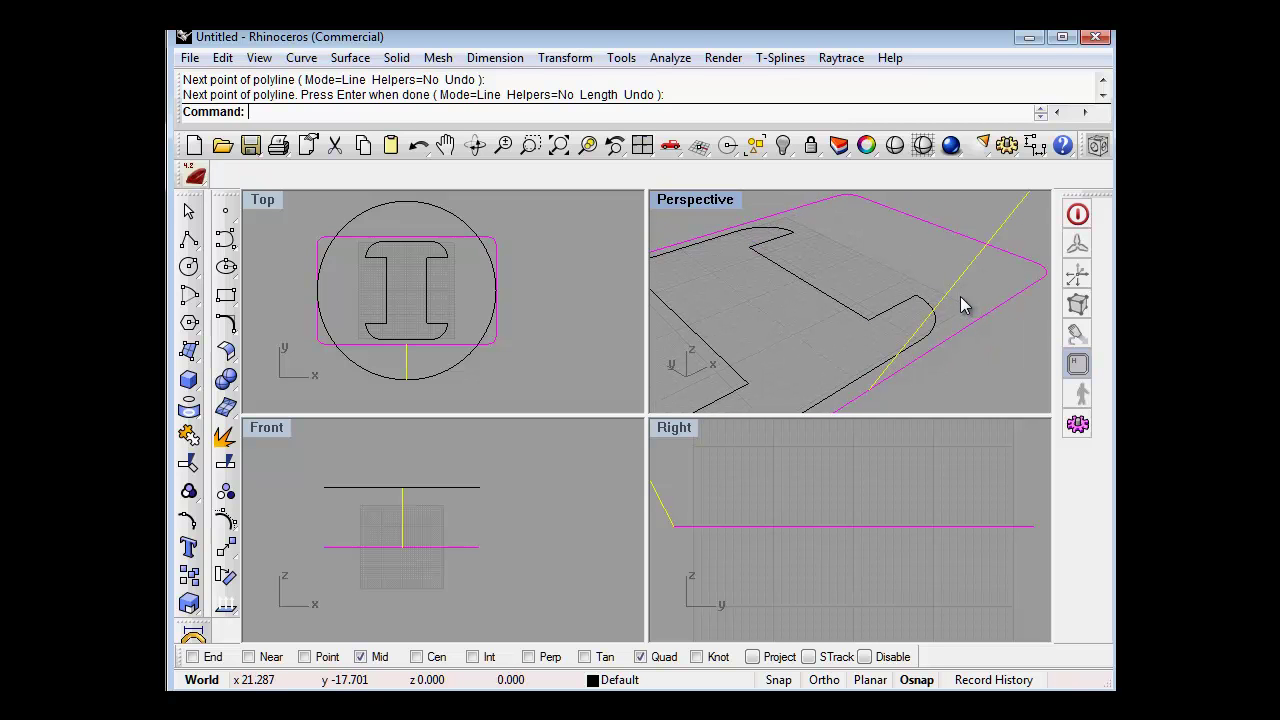
{"action": "key", "text": "Delete"}
{"action": "left_click", "coordinate": [590, 680]}
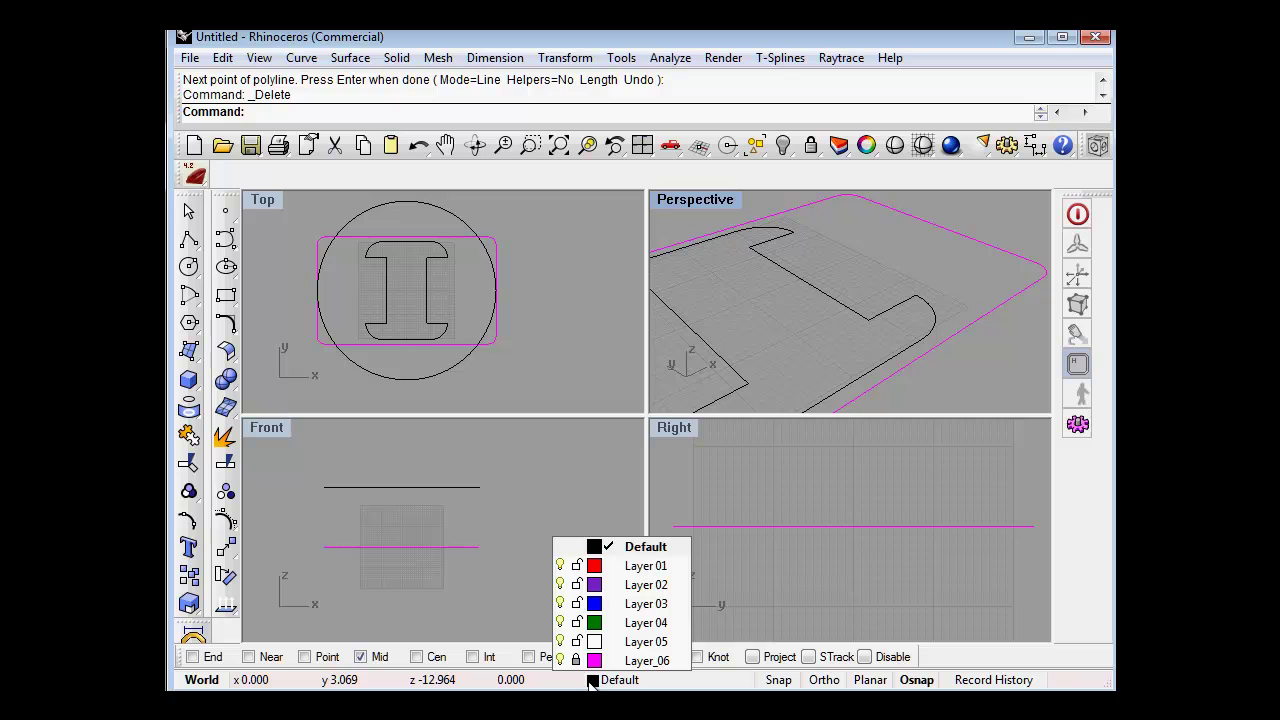
{"action": "left_click", "coordinate": [614, 684]}
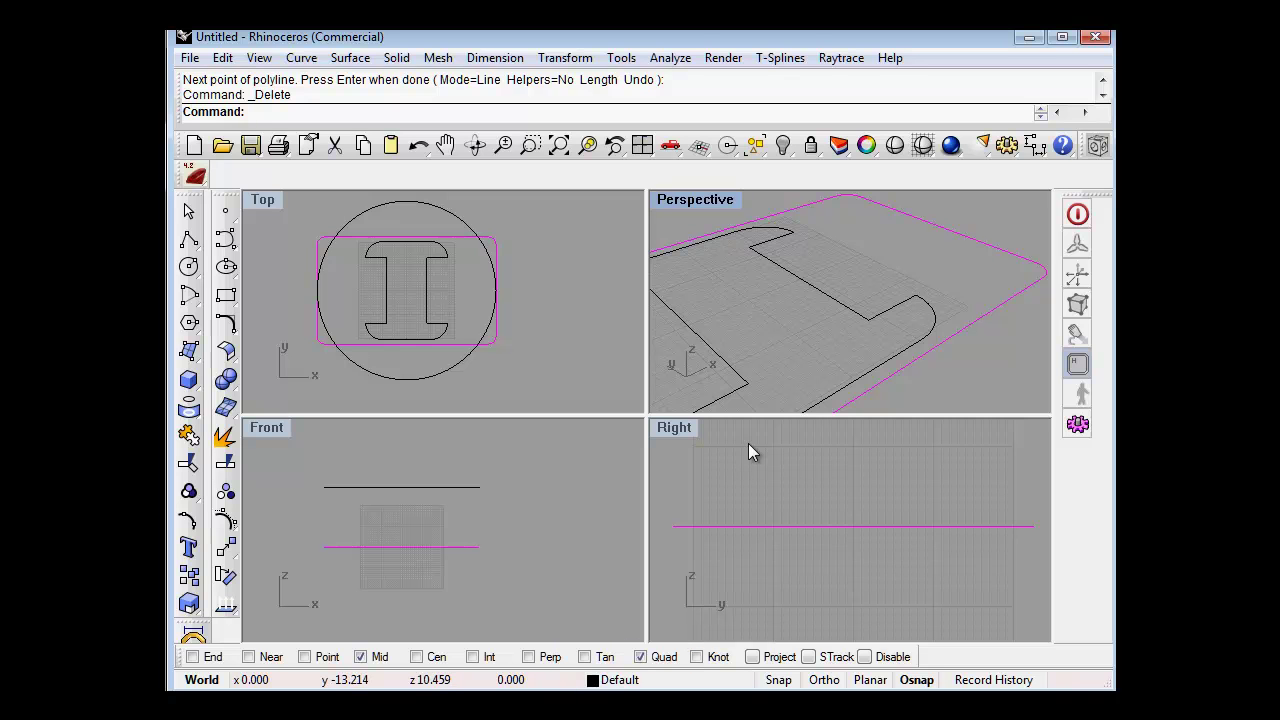
Step: Draw a line from the midpoint of the I-shaped profile's outer straight edge up to the raised circle's quadrant
{"action": "right_click_drag", "start_coordinate": [791, 281], "coordinate": [783, 325]}
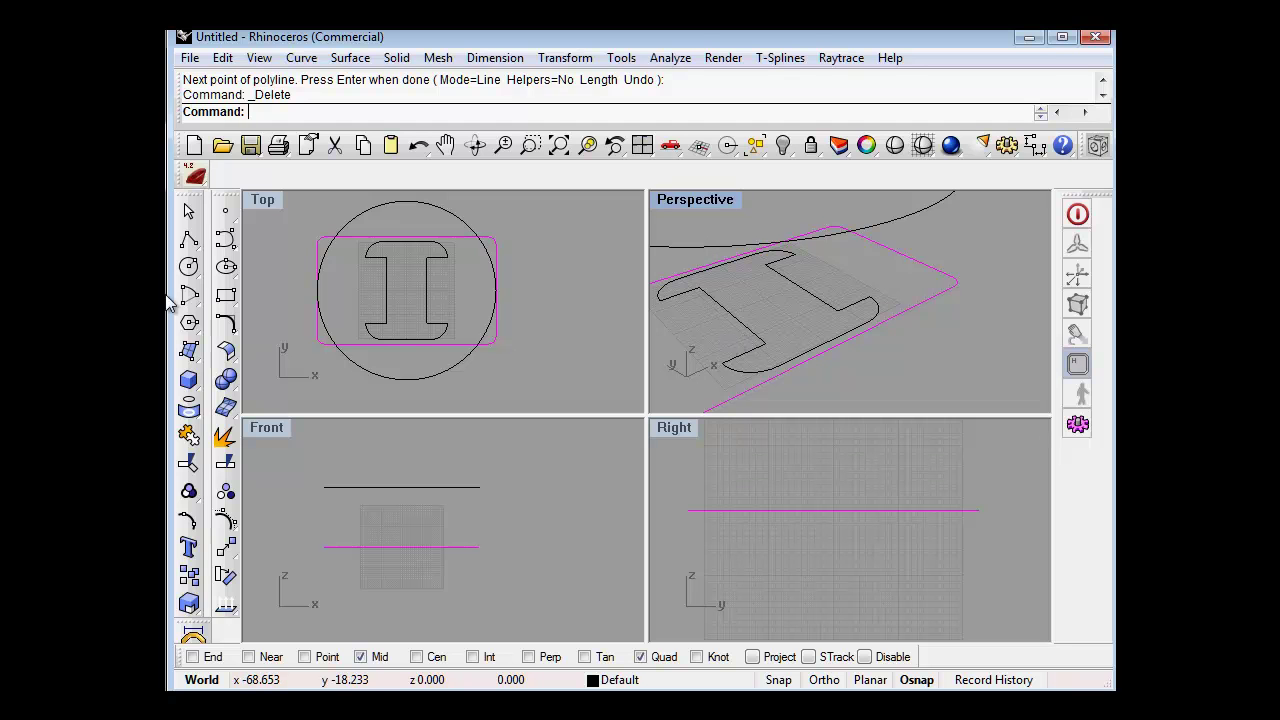
{"action": "key", "text": "Escape"}
{"action": "left_click", "coordinate": [189, 242]}
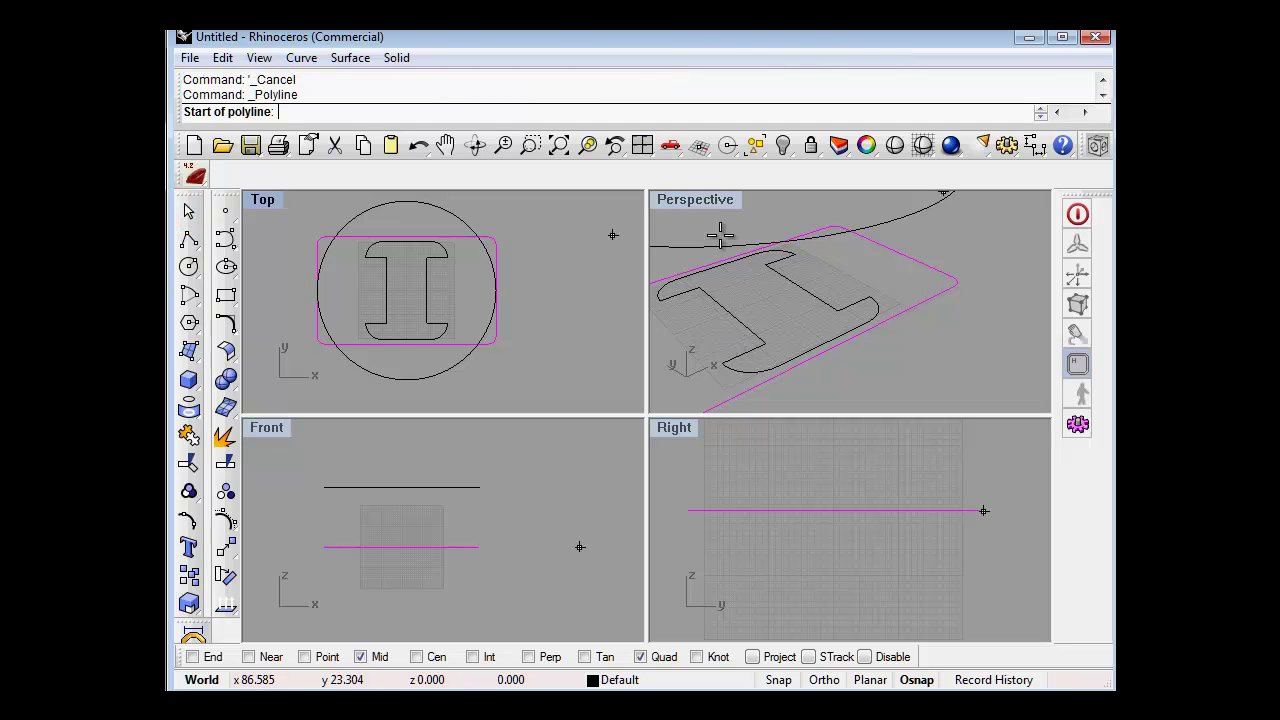
{"action": "left_click", "coordinate": [826, 342]}
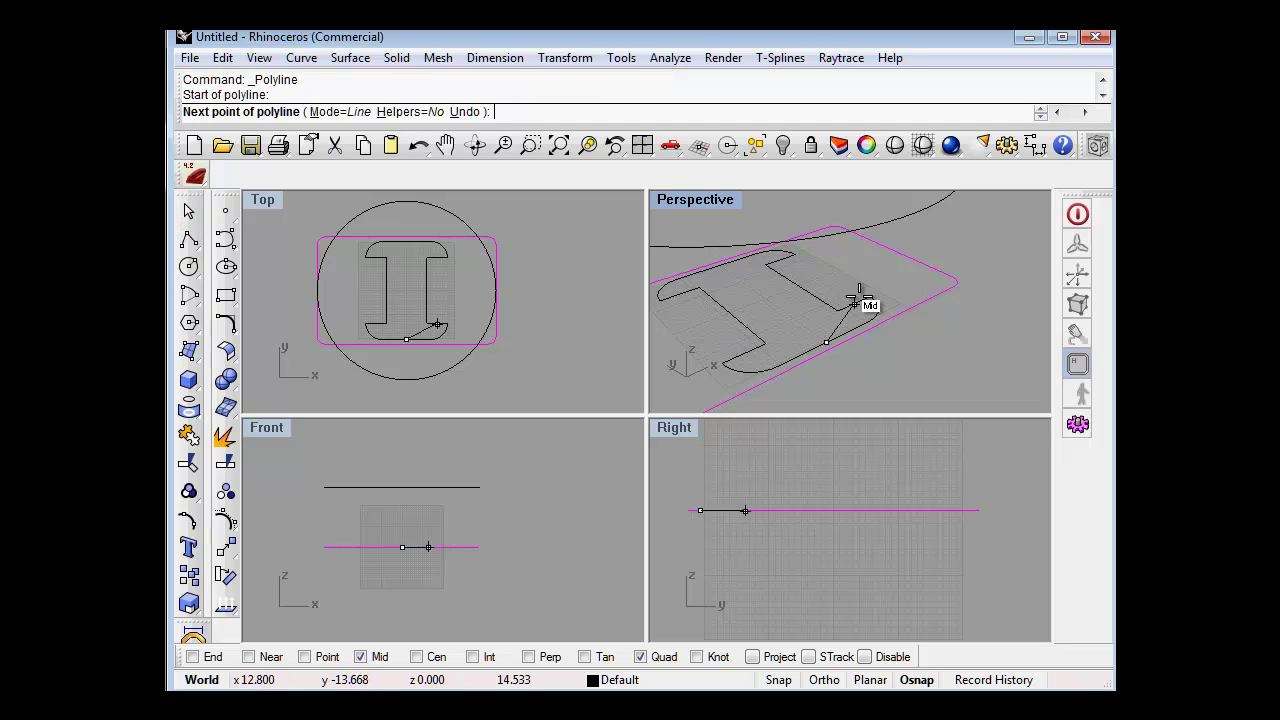
{"action": "left_click", "coordinate": [899, 217]}
{"action": "key", "text": "Return"}
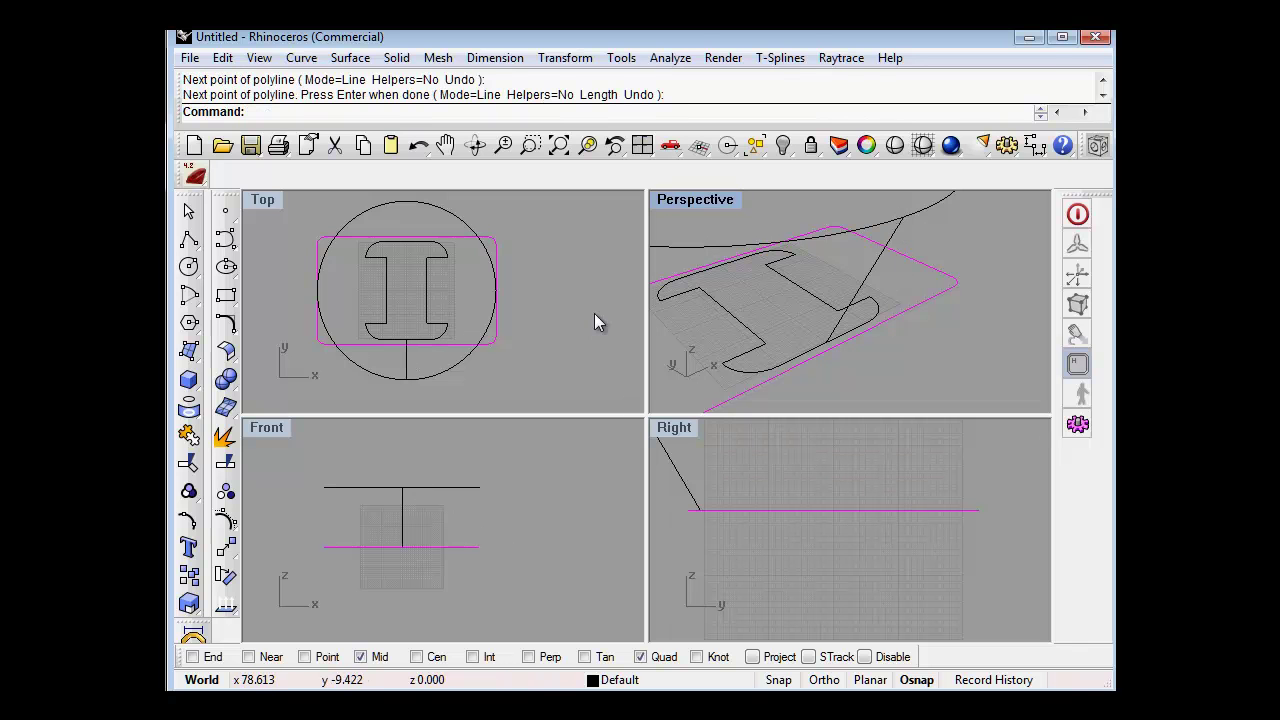
Step: Draw a circle of about 58 diameter centred at 0,0,0 through the slanted line's midpoint, with object snaps projected to the construction plane
{"action": "scroll", "coordinate": [832, 245], "scroll_direction": "down", "scroll_amount": 10}
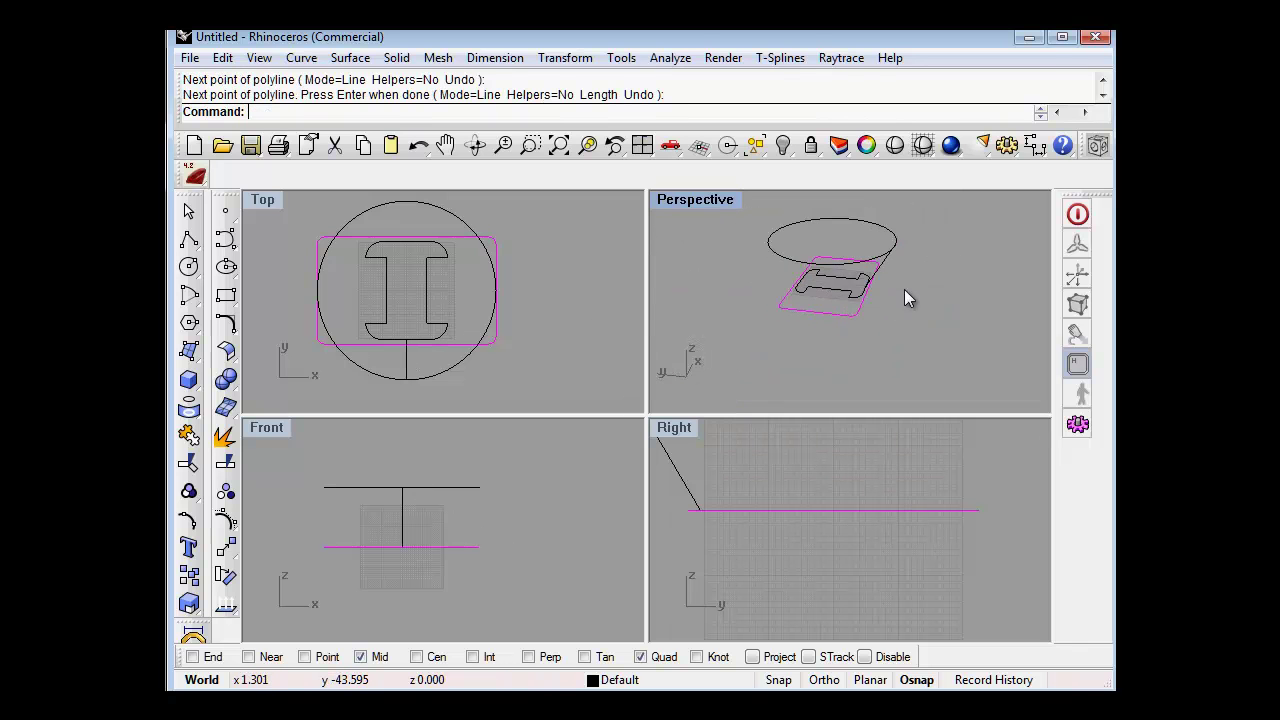
{"action": "right_click_drag", "start_coordinate": [904, 297], "coordinate": [875, 289]}
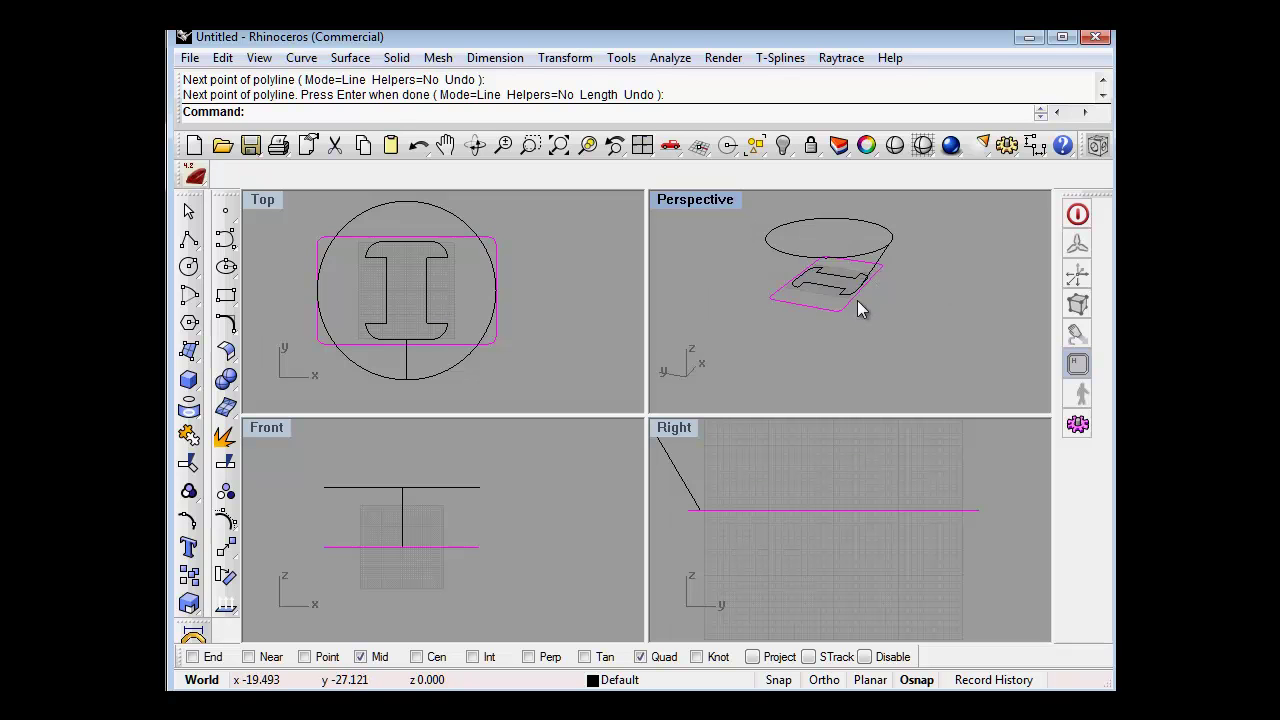
{"action": "scroll", "coordinate": [850, 298], "scroll_direction": "down", "scroll_amount": 3}
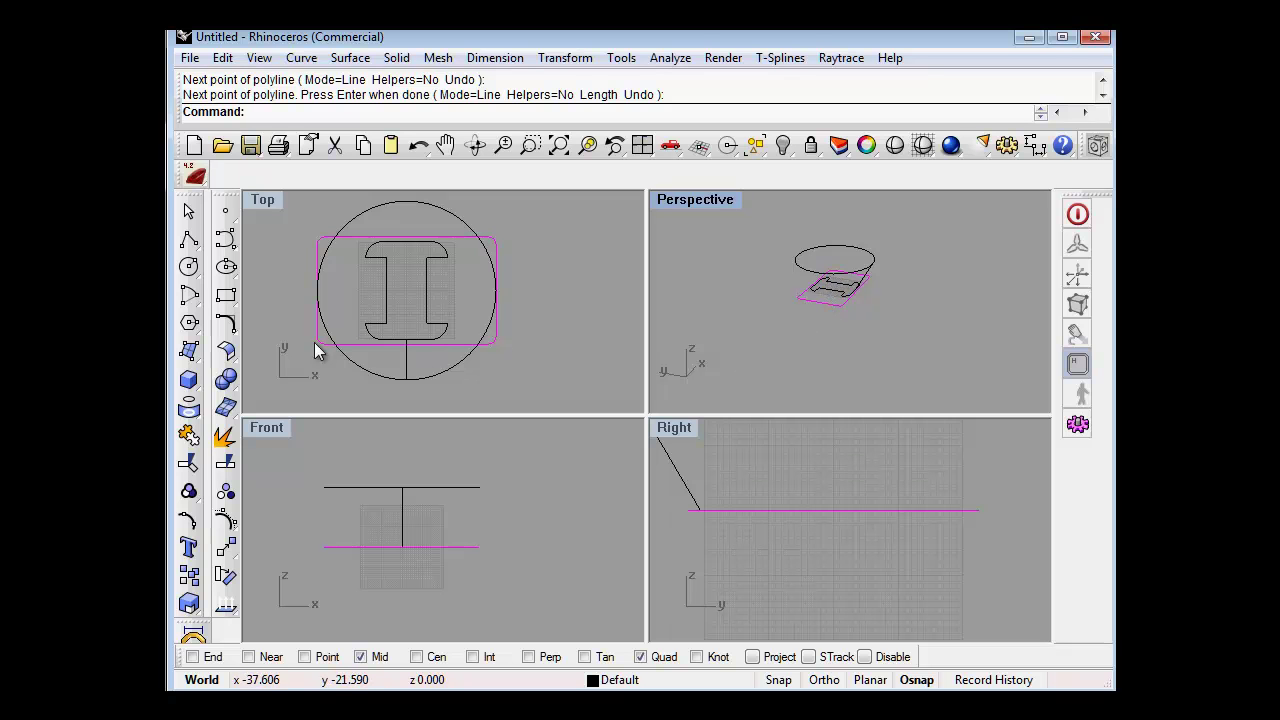
{"action": "left_click", "coordinate": [187, 268]}
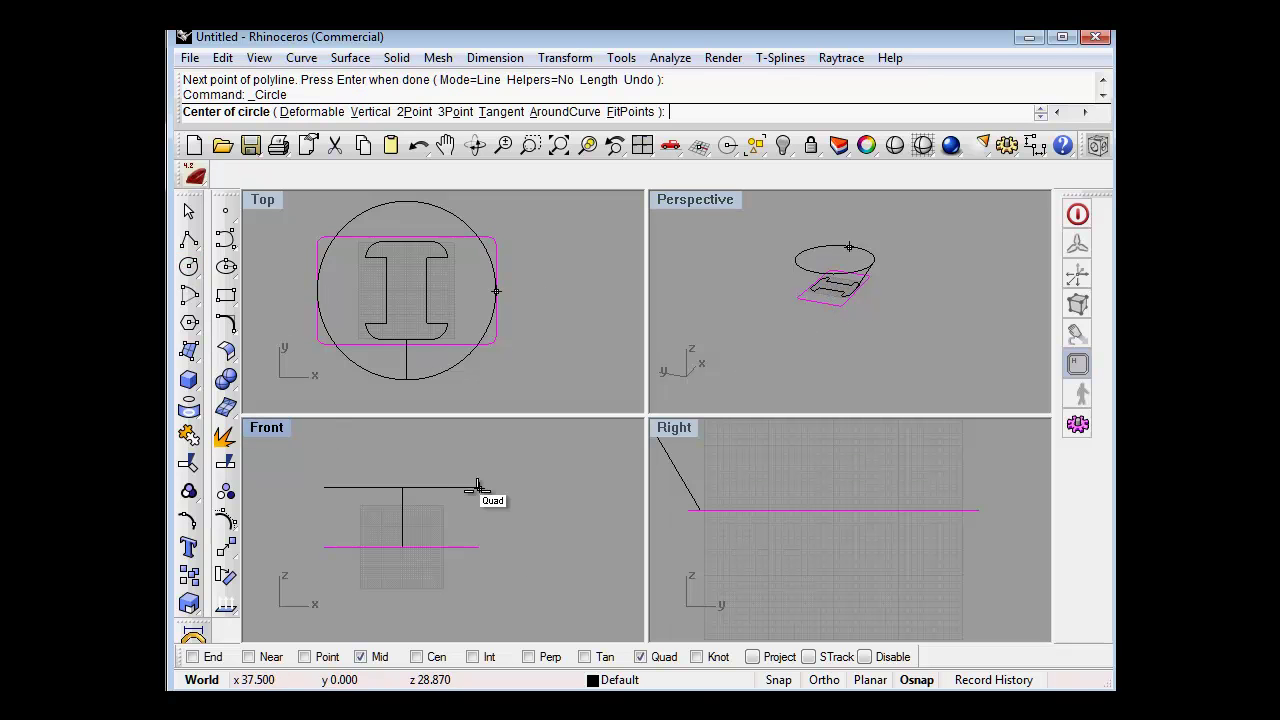
{"action": "left_click", "coordinate": [753, 657]}
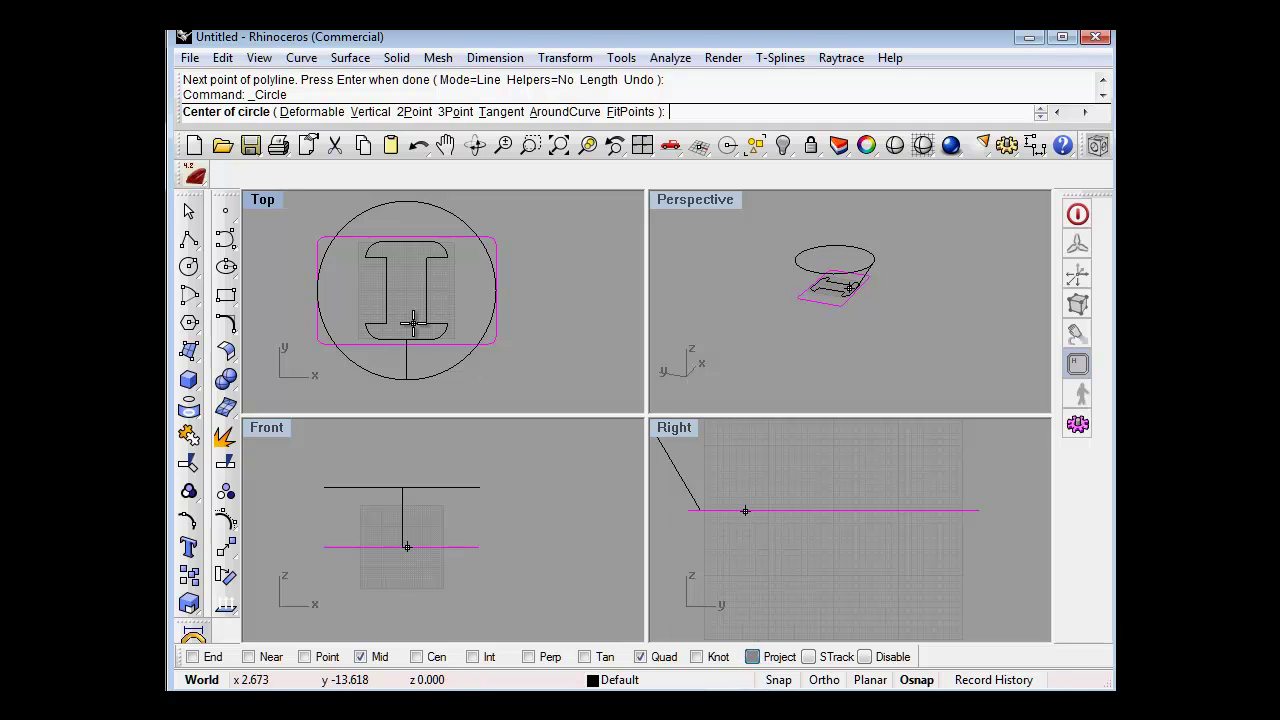
{"action": "type", "text": "0,0,0"}
{"action": "key", "text": "Return"}
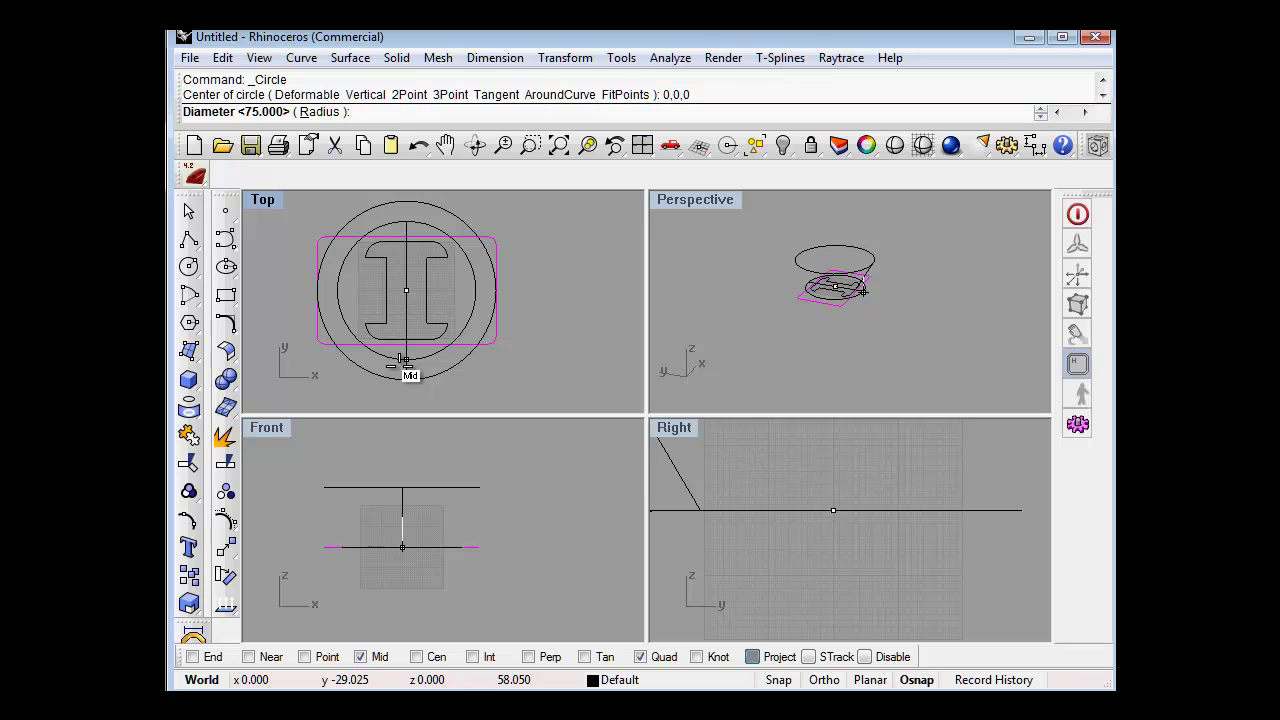
{"action": "left_click", "coordinate": [403, 360]}
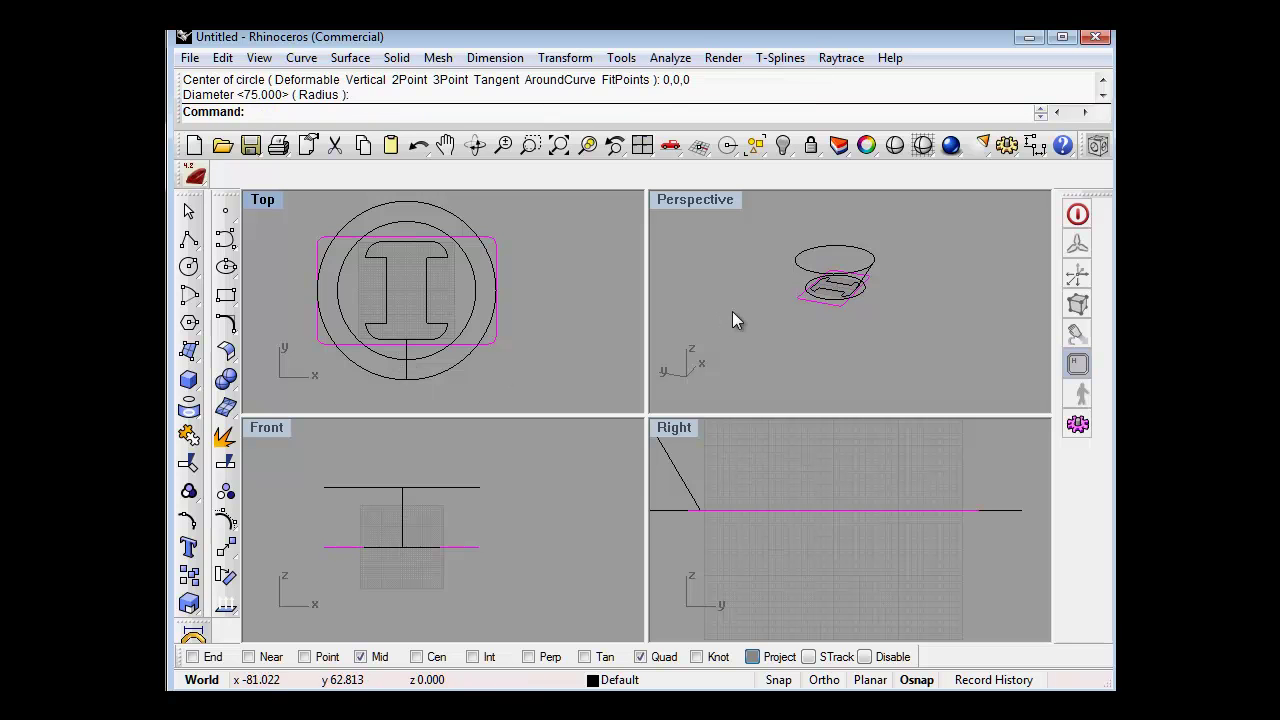
Step: Move the smaller circle from its quadrant up to the midpoint of the slanted line
{"action": "left_click", "coordinate": [816, 303]}
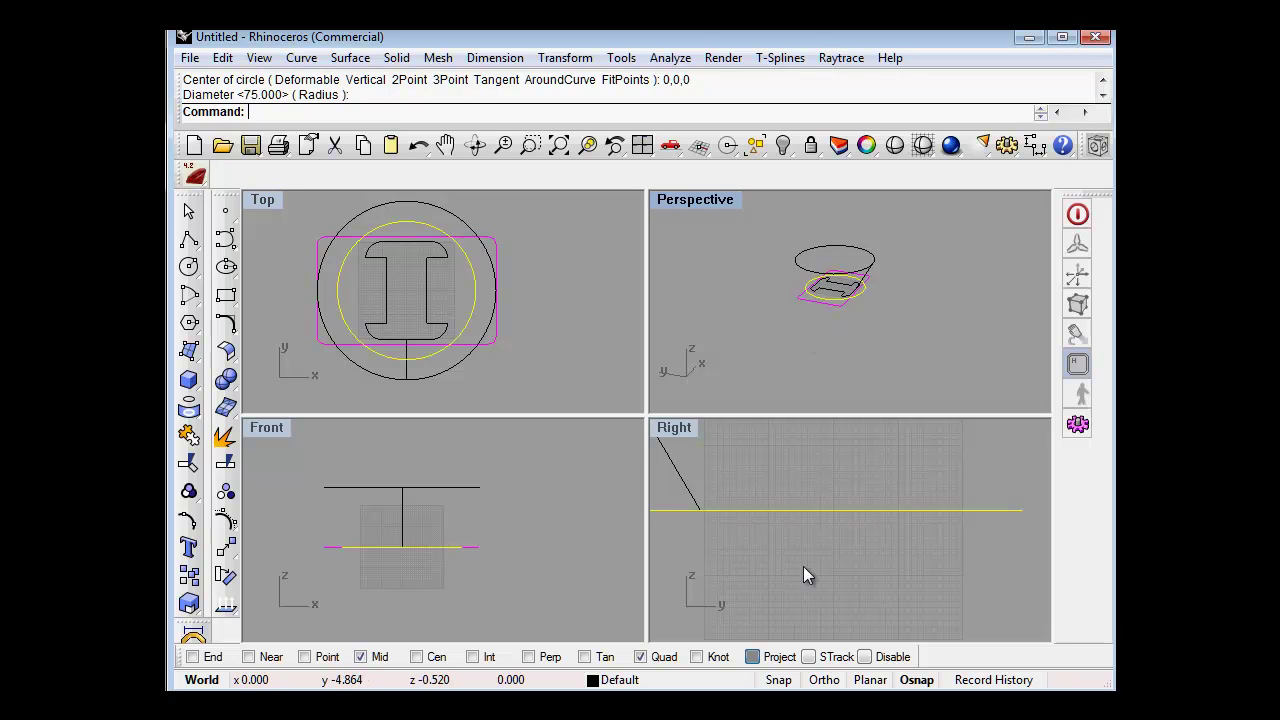
{"action": "double_click", "coordinate": [698, 204]}
{"action": "scroll", "coordinate": [621, 430], "scroll_direction": "up", "scroll_amount": 2}
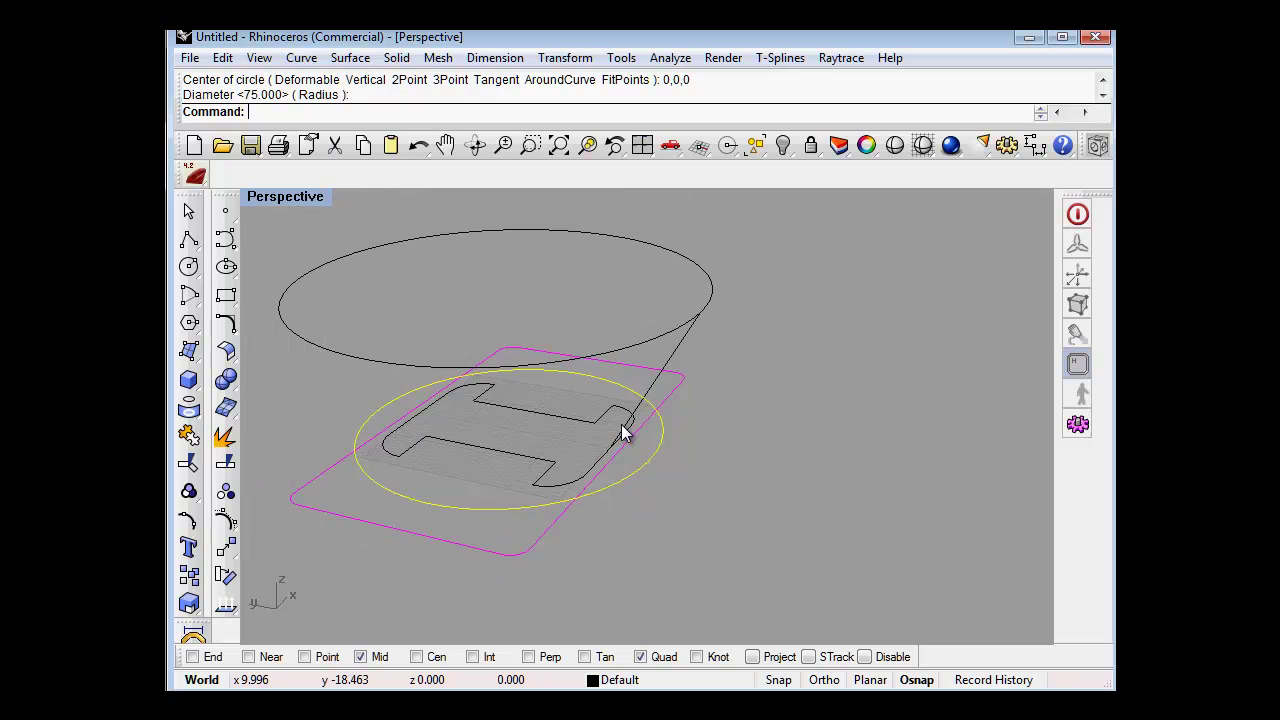
{"action": "left_click", "coordinate": [545, 59]}
{"action": "left_click", "coordinate": [582, 84]}
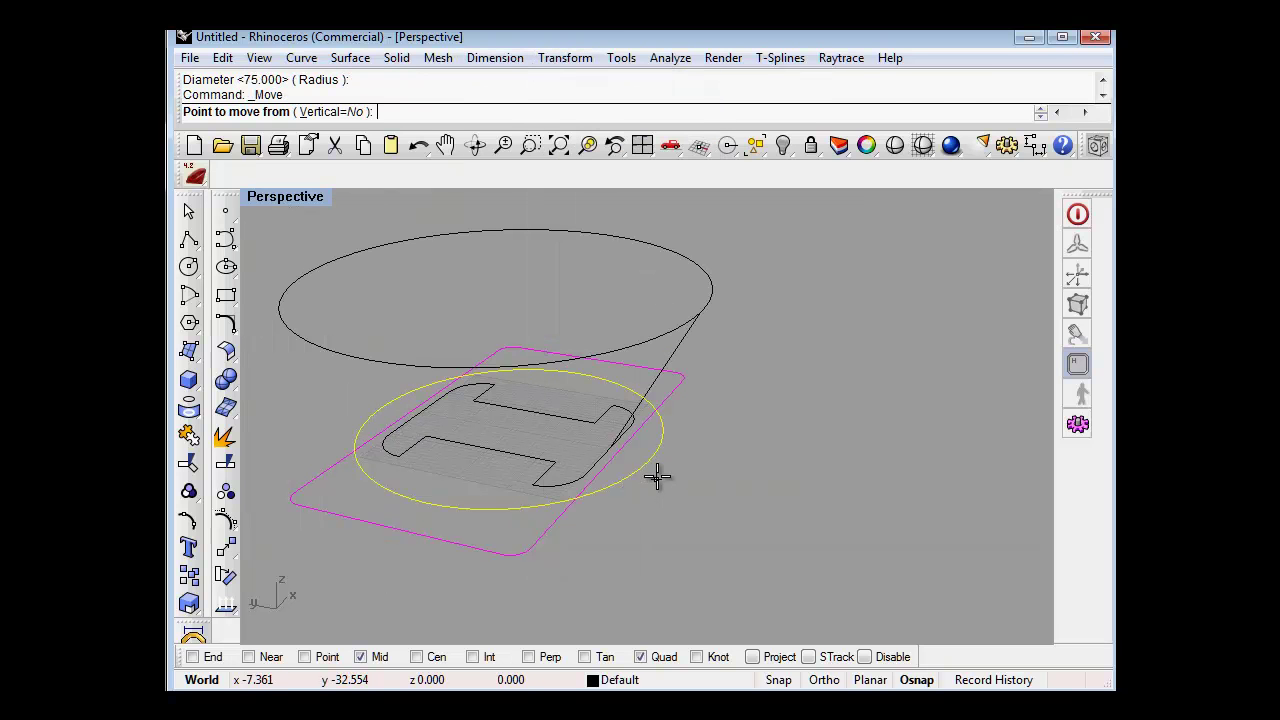
{"action": "left_click", "coordinate": [652, 460]}
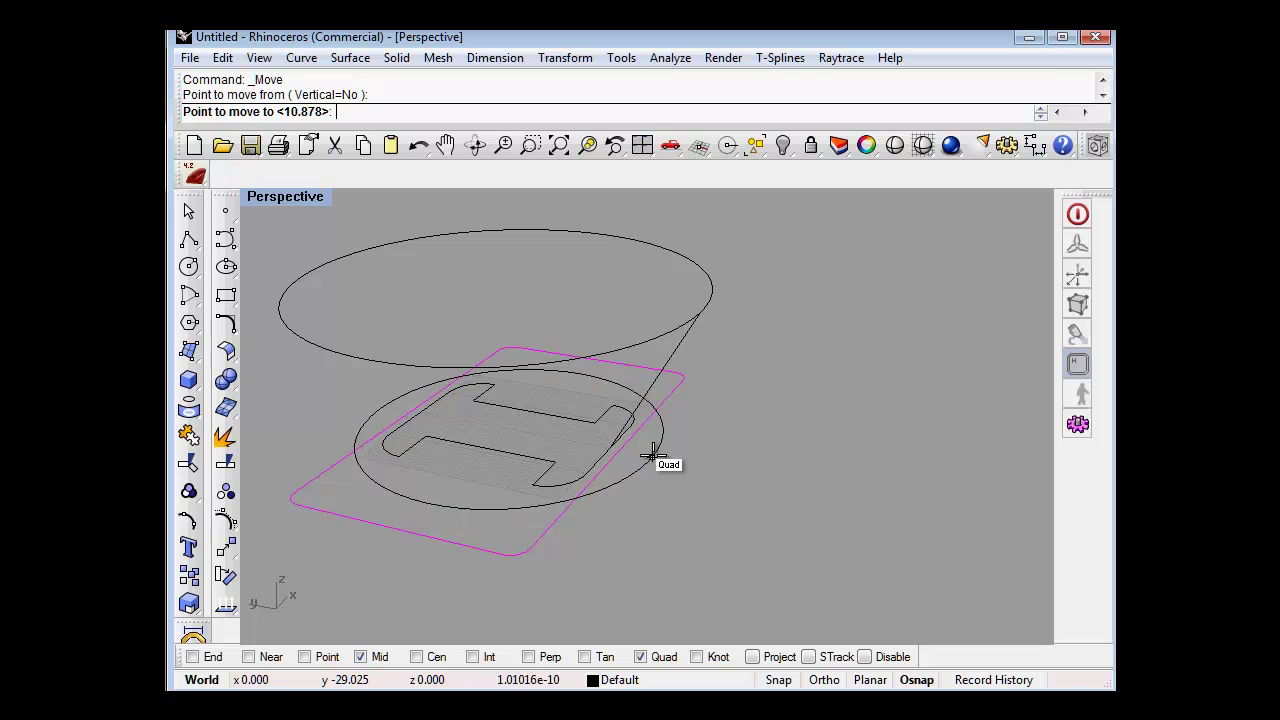
{"action": "left_click", "coordinate": [658, 394]}
{"action": "left_click", "coordinate": [789, 517]}
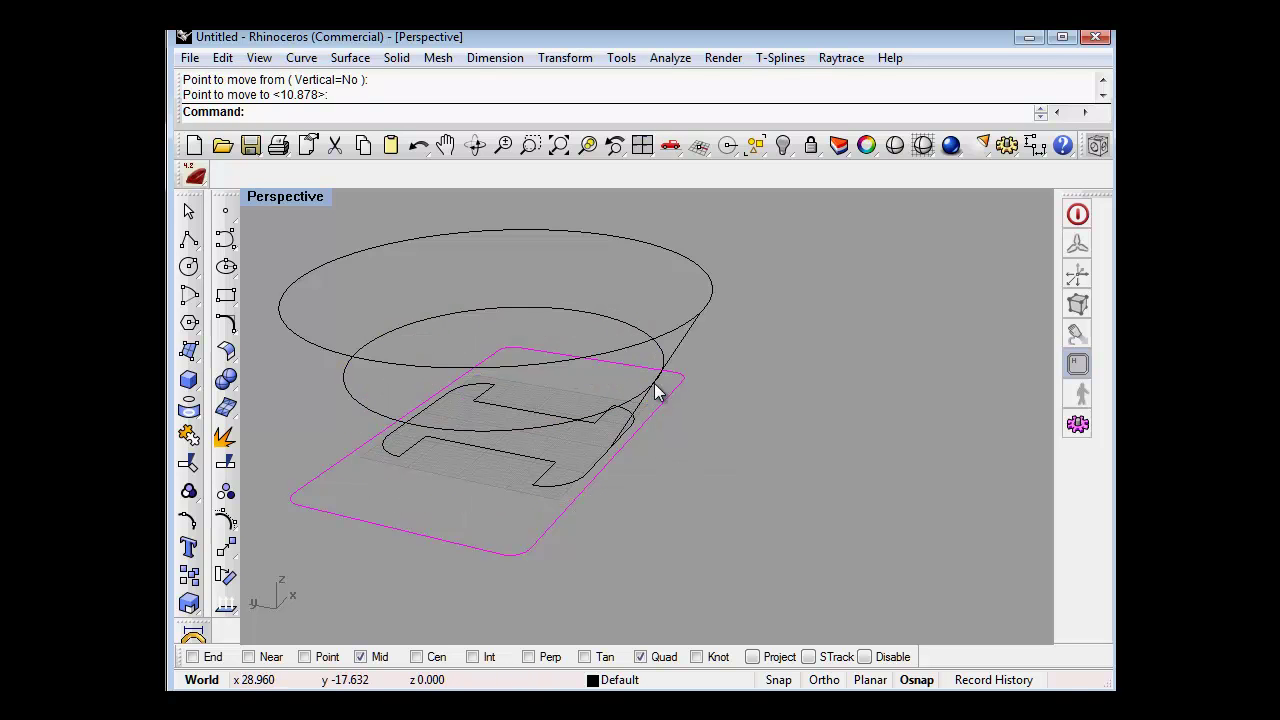
Step: Inspect from several angles where the intermediate circle meets the slanted line
{"action": "scroll", "coordinate": [655, 390], "scroll_direction": "up", "scroll_amount": 5}
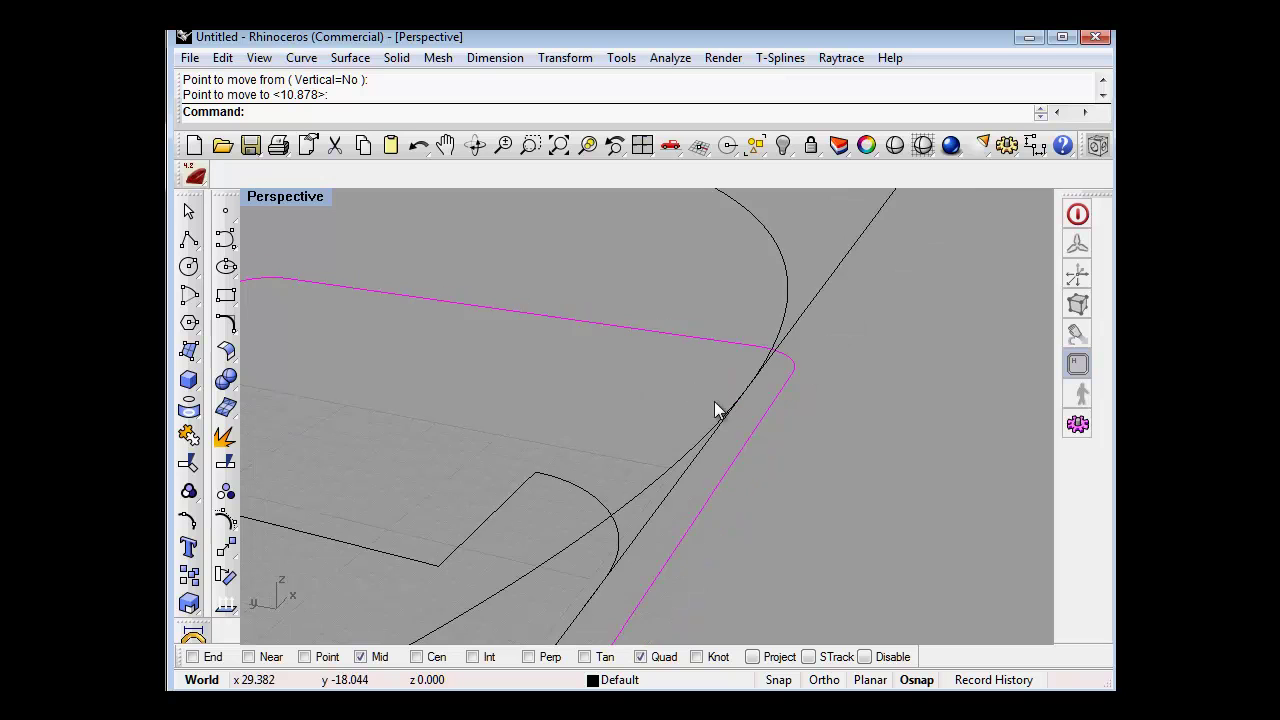
{"action": "right_click_drag", "start_coordinate": [773, 425], "coordinate": [758, 438]}
{"action": "right_click_drag", "start_coordinate": [646, 446], "coordinate": [700, 440]}
{"action": "right_click_drag", "start_coordinate": [928, 458], "coordinate": [963, 438]}
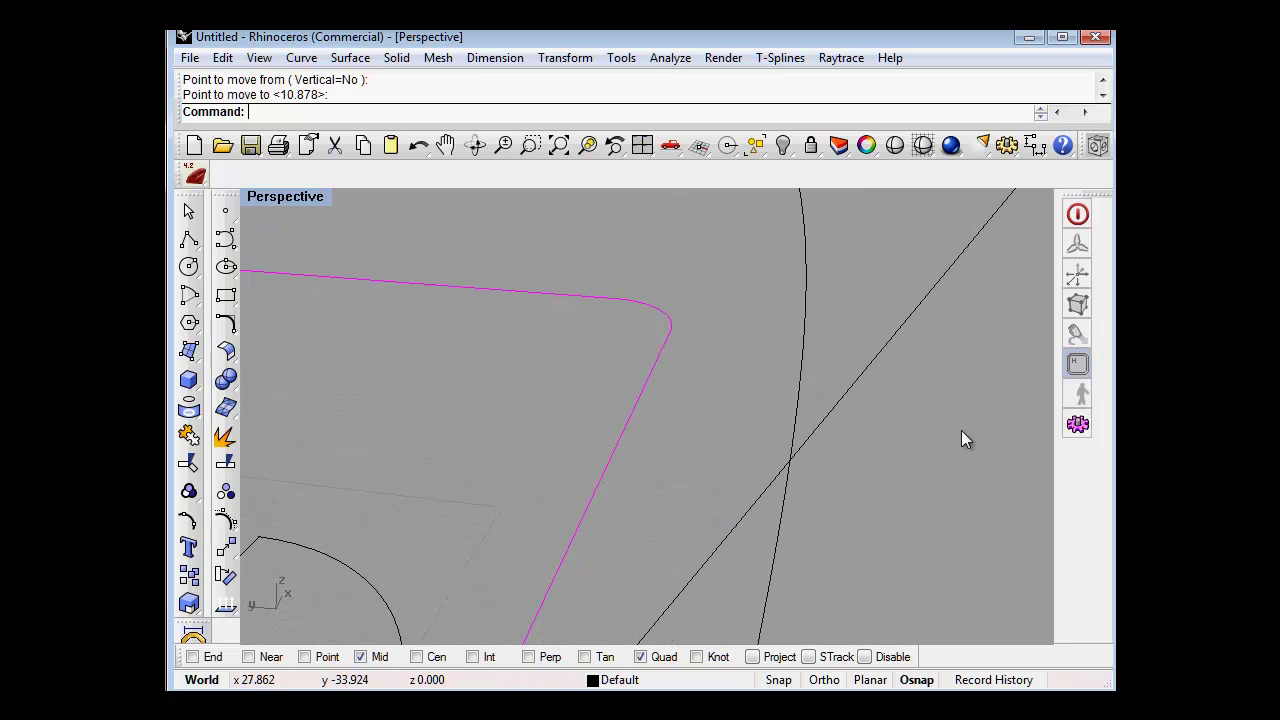
{"action": "scroll", "coordinate": [781, 457], "scroll_direction": "down", "scroll_amount": 5}
{"action": "right_click_drag", "start_coordinate": [771, 458], "coordinate": [803, 451]}
{"action": "scroll", "coordinate": [644, 456], "scroll_direction": "down", "scroll_amount": 3}
{"action": "right_click_drag", "start_coordinate": [644, 456], "coordinate": [767, 466]}
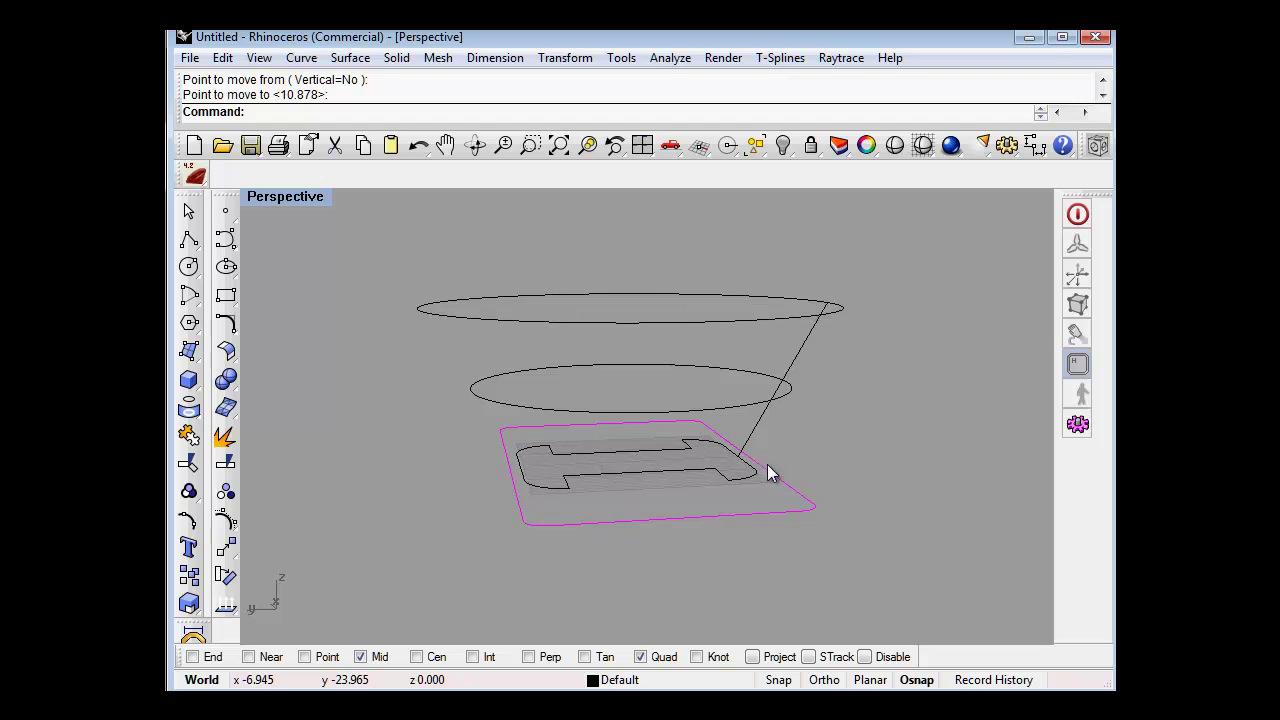
{"action": "right_click_drag", "start_coordinate": [686, 466], "coordinate": [732, 491]}
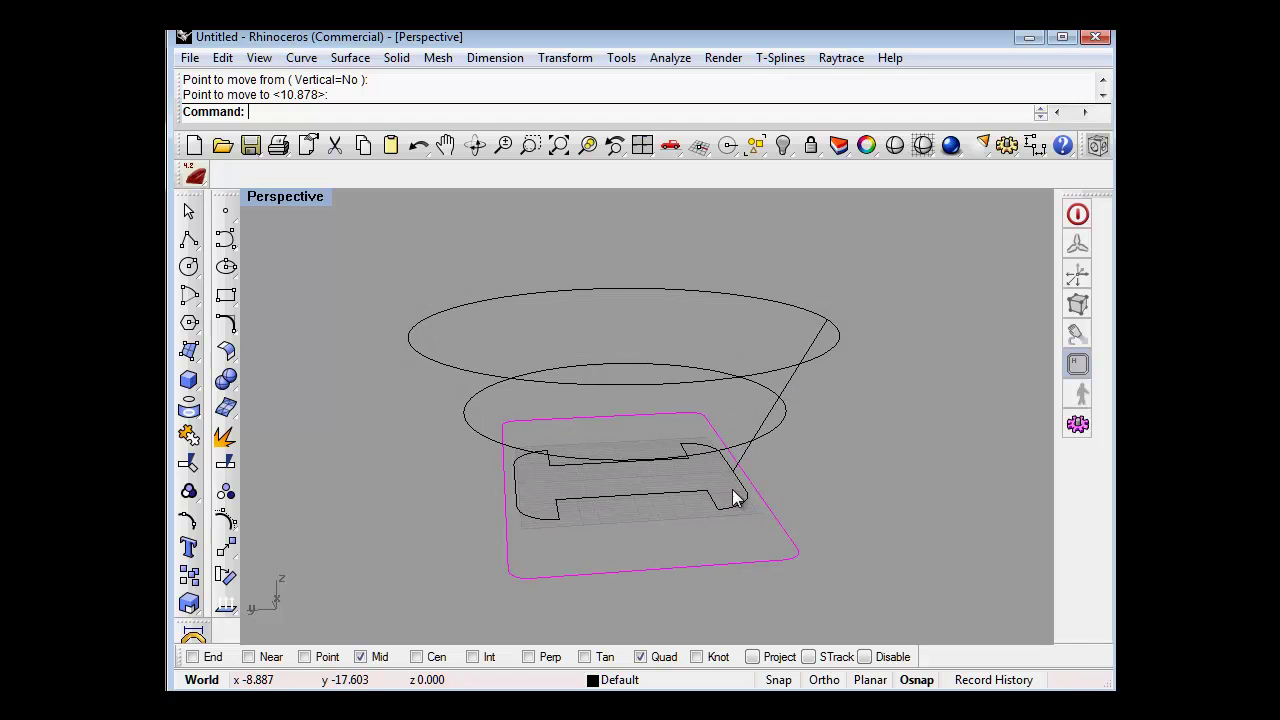
Step: Check the I-shaped profile's point count and degree in the Rebuild options, leaving the curve as it is
{"action": "left_click", "coordinate": [727, 517]}
{"action": "left_click", "coordinate": [836, 509]}
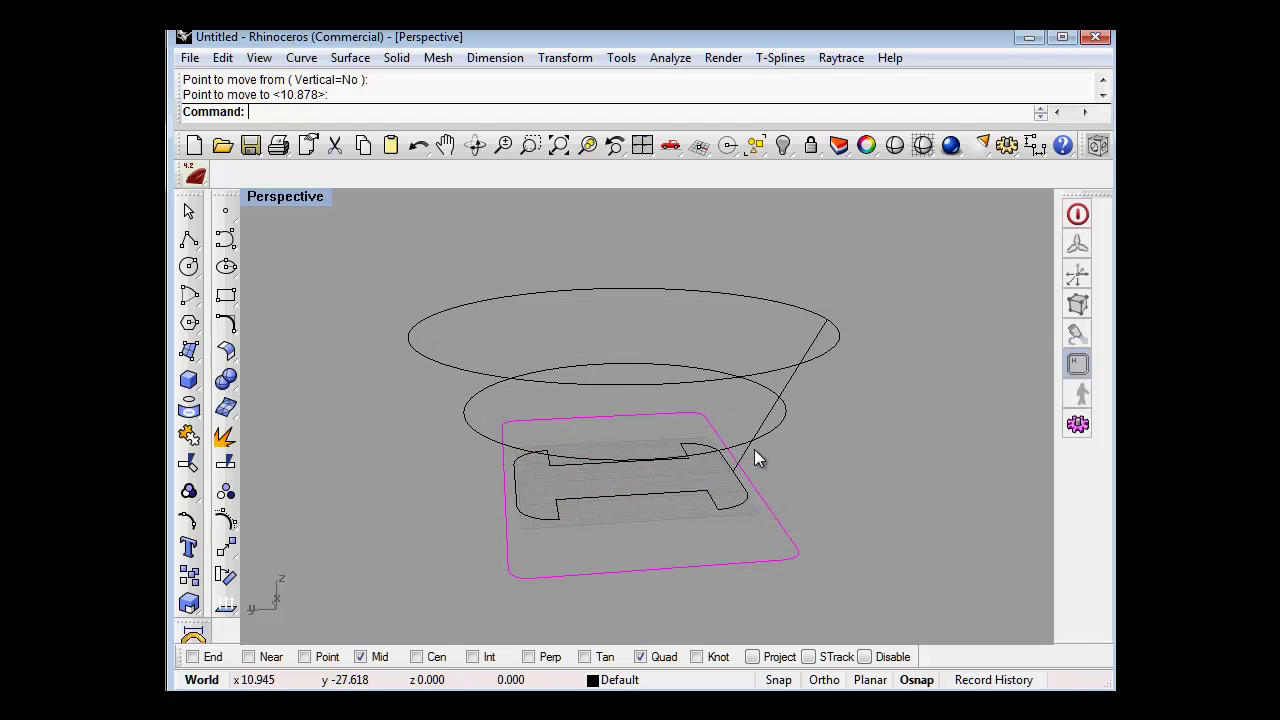
{"action": "left_click", "coordinate": [740, 512]}
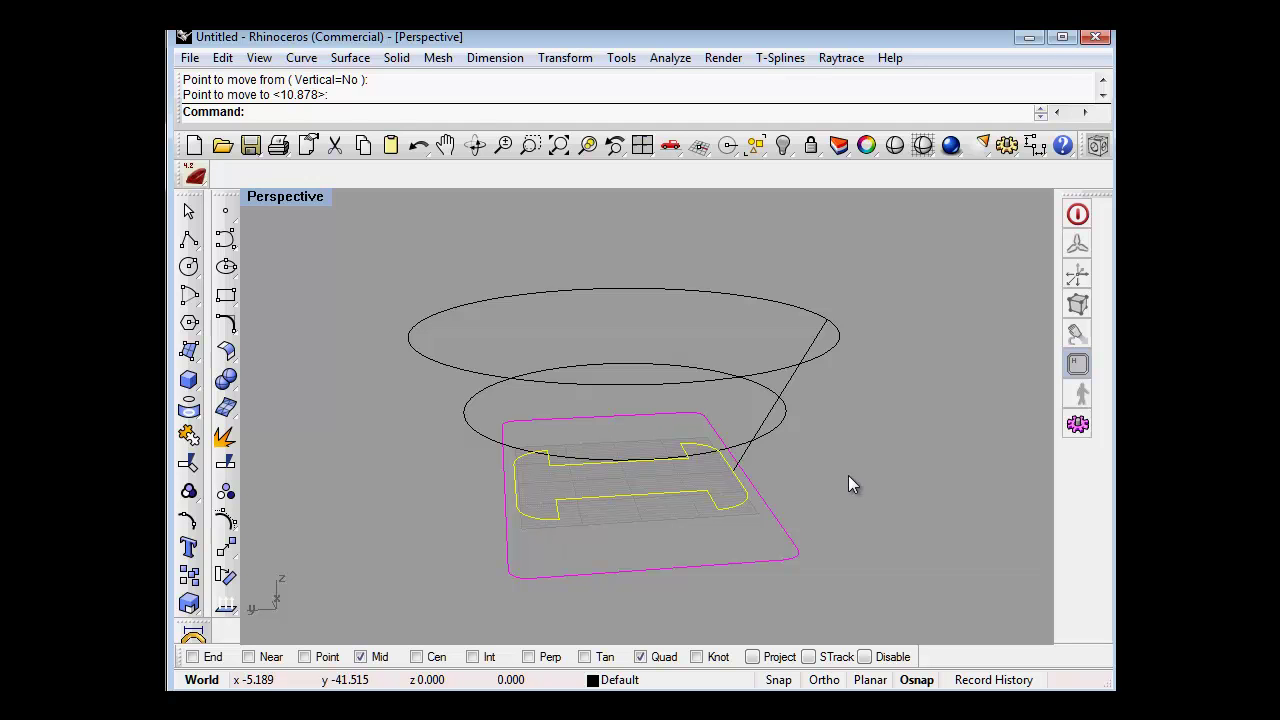
{"action": "type", "text": "Rebuild"}
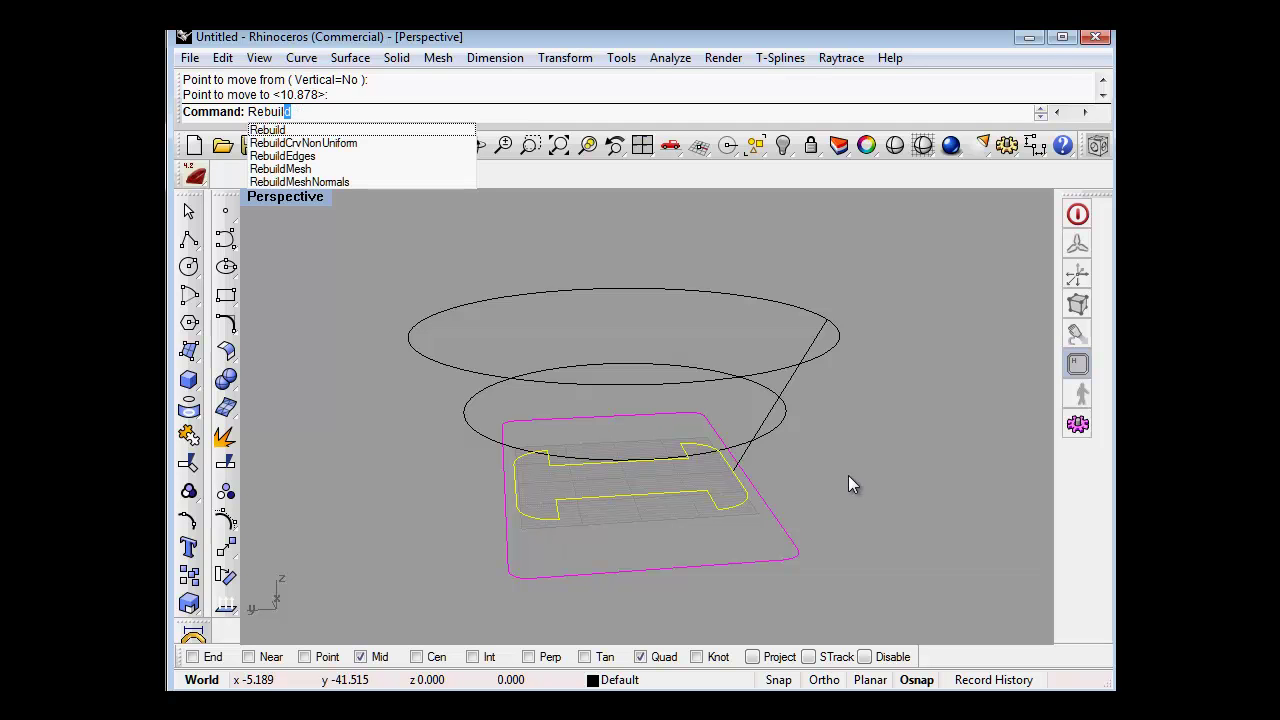
{"action": "key", "text": "Return"}
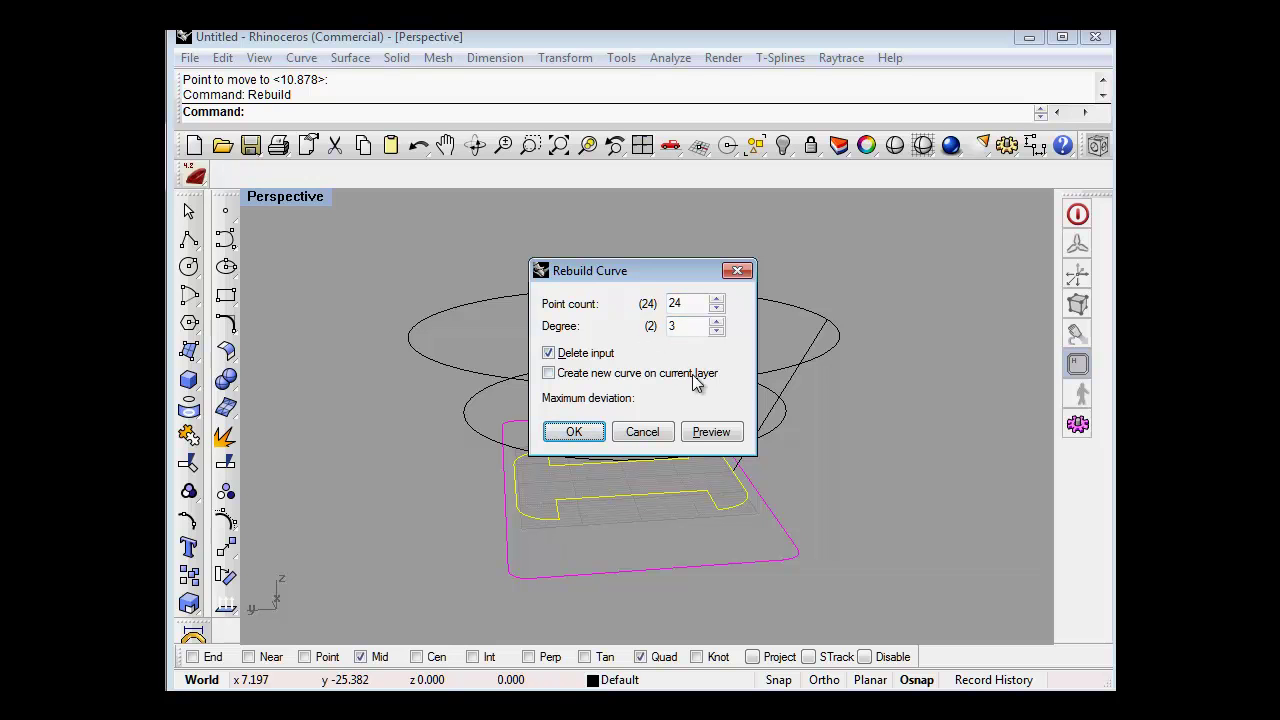
{"action": "left_click", "coordinate": [710, 431]}
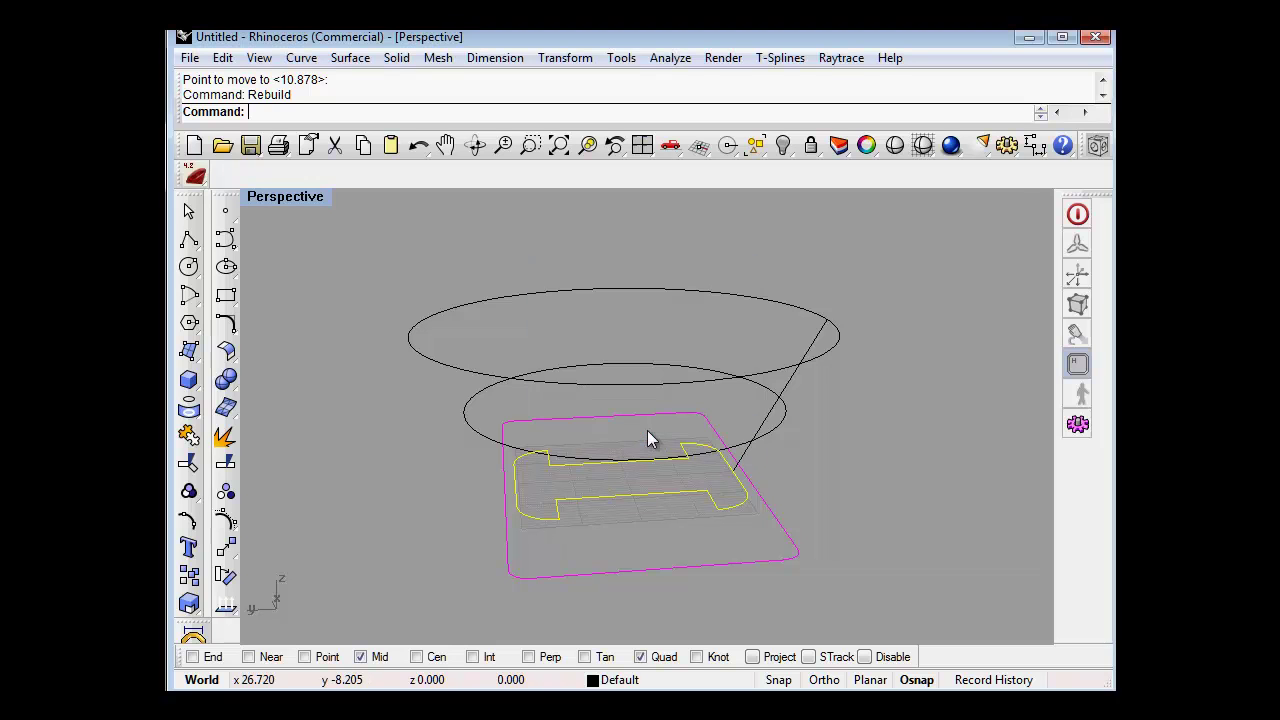
{"action": "right_click", "coordinate": [949, 445]}
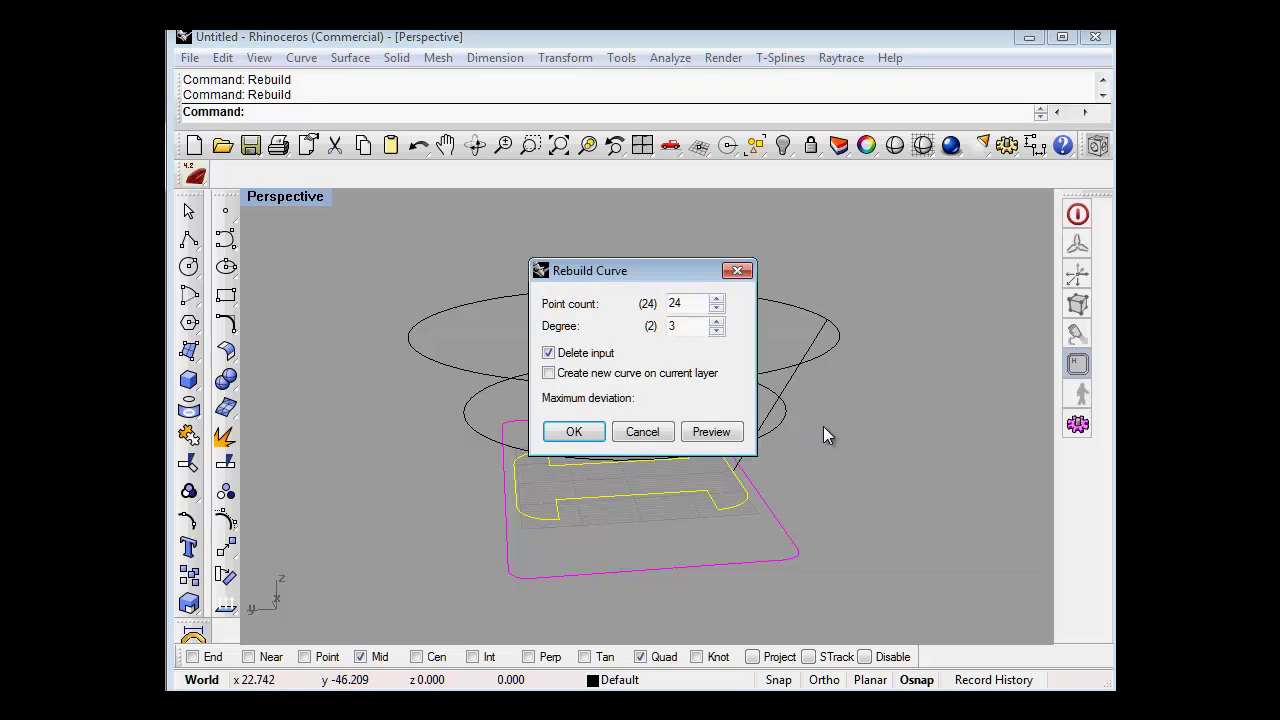
{"action": "left_click", "coordinate": [884, 433]}
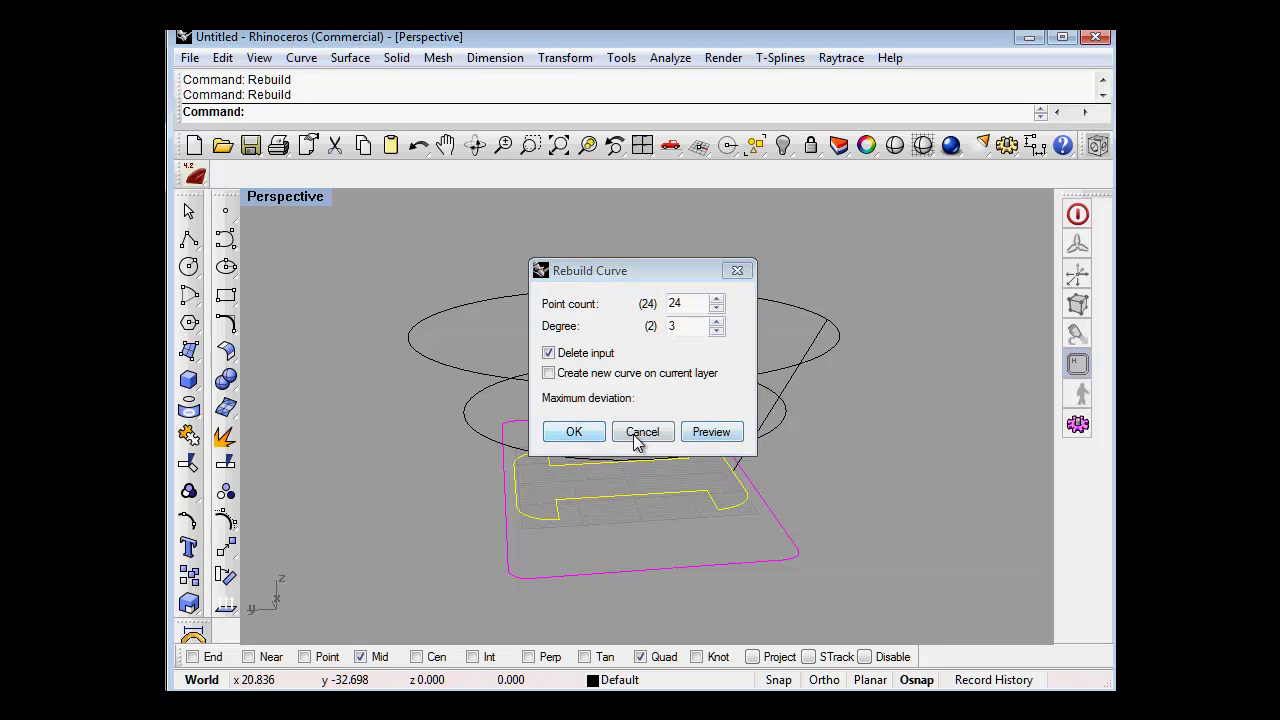
{"action": "left_click", "coordinate": [636, 436]}
{"action": "left_click", "coordinate": [870, 454]}
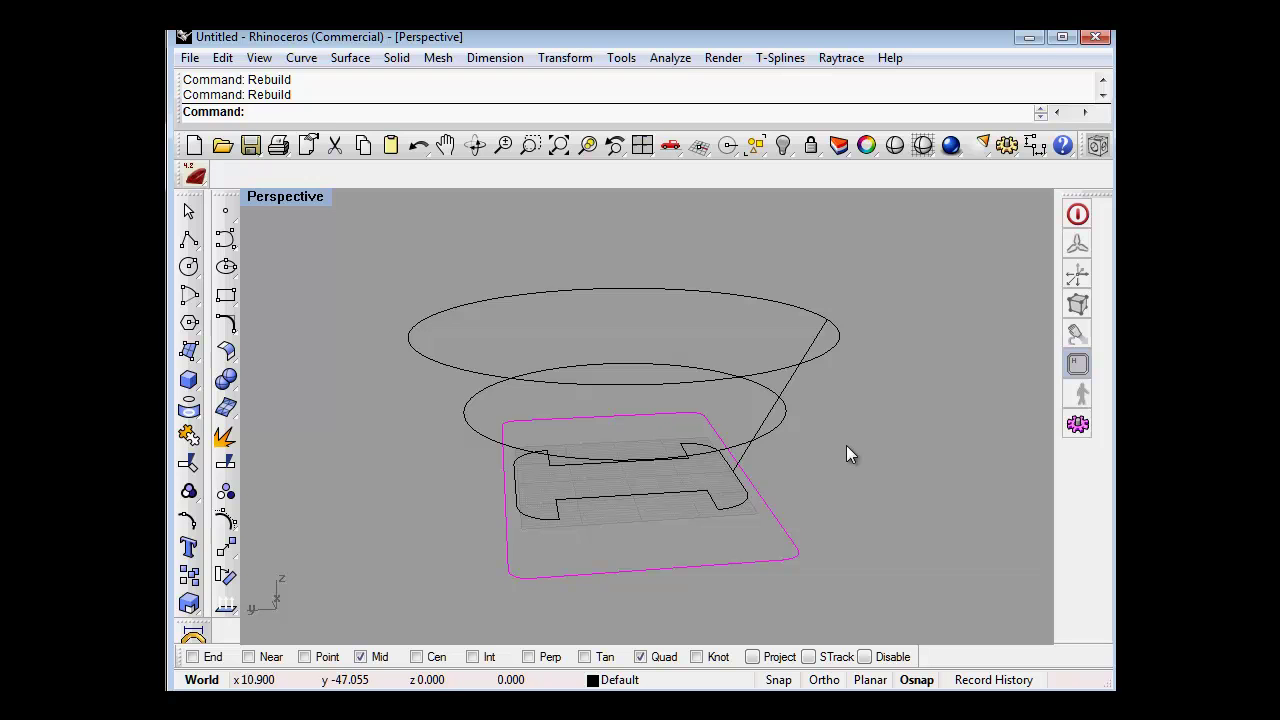
Step: Rebuild the intermediate circle and the raised circle with 24 points and degree 3, deleting the input curves
{"action": "right_click", "coordinate": [846, 446]}
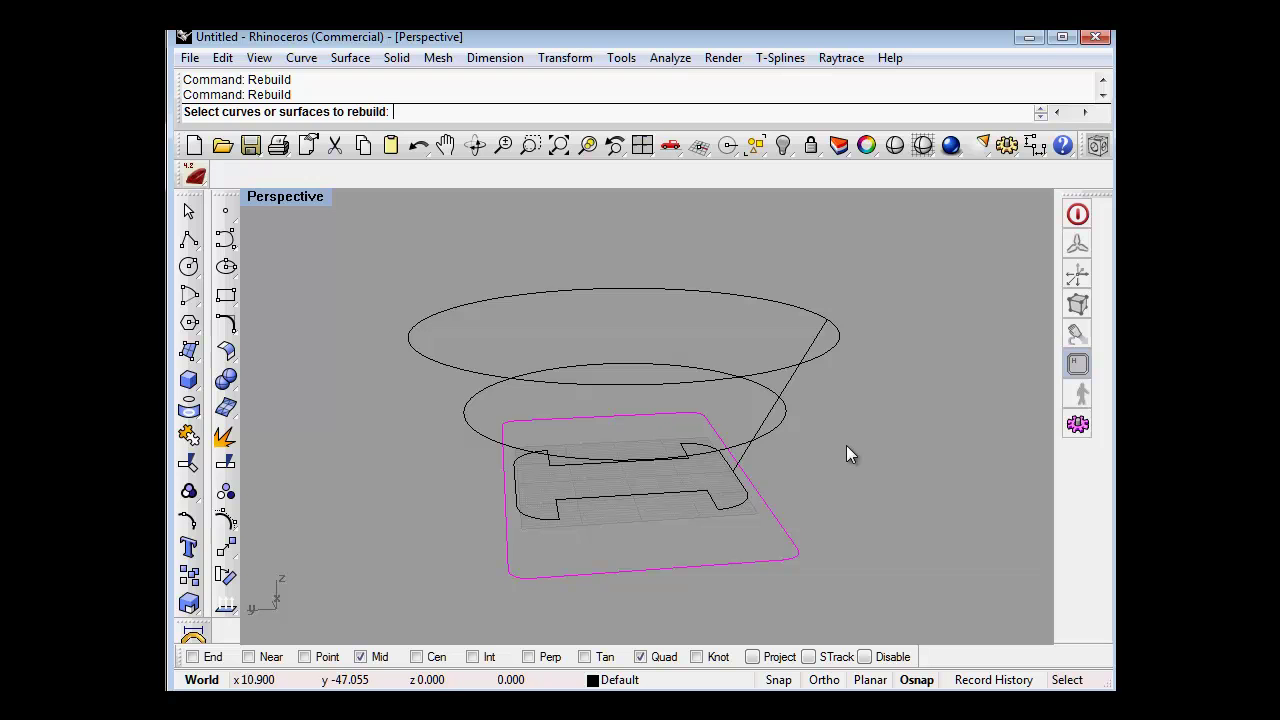
{"action": "left_click", "coordinate": [488, 445]}
{"action": "right_click", "coordinate": [442, 453]}
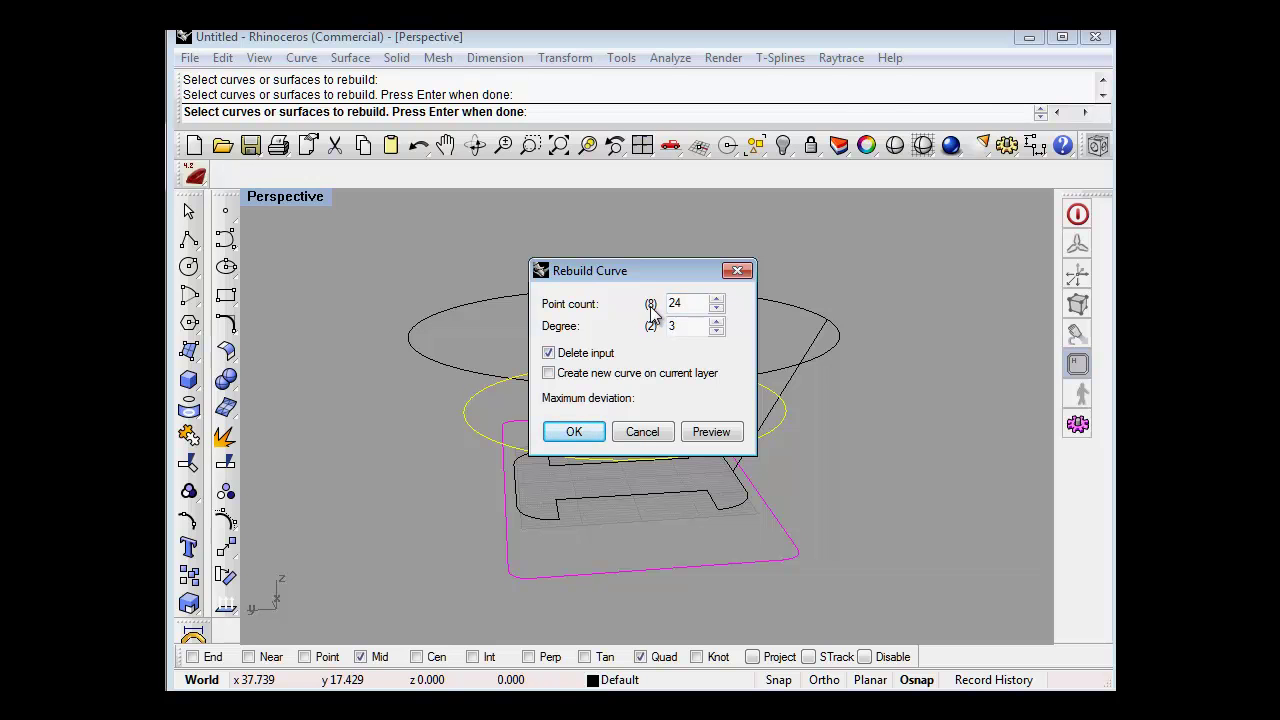
{"action": "left_click", "coordinate": [586, 434]}
{"action": "left_click", "coordinate": [487, 386]}
{"action": "right_click", "coordinate": [485, 388]}
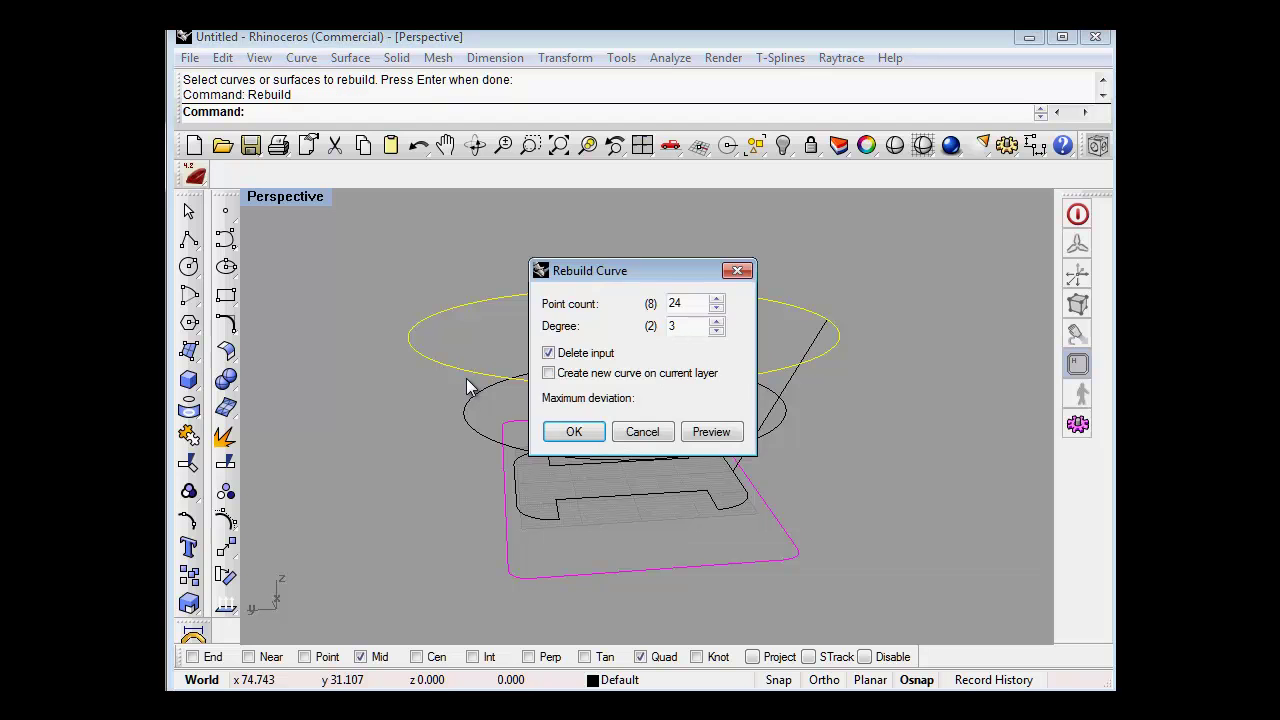
{"action": "left_click", "coordinate": [578, 432]}
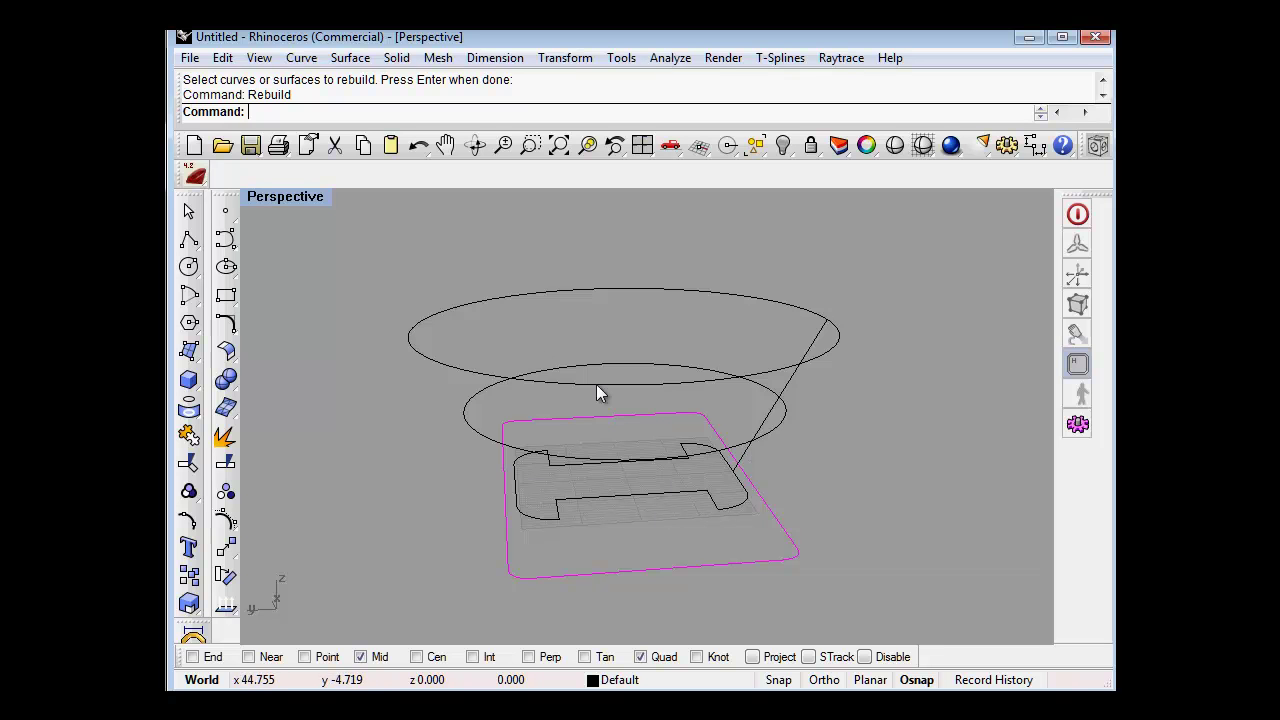
Step: Start a Loft through the I-shaped profile, the intermediate circle and the raised circle, in that order
{"action": "right_click_drag", "start_coordinate": [931, 507], "coordinate": [877, 506]}
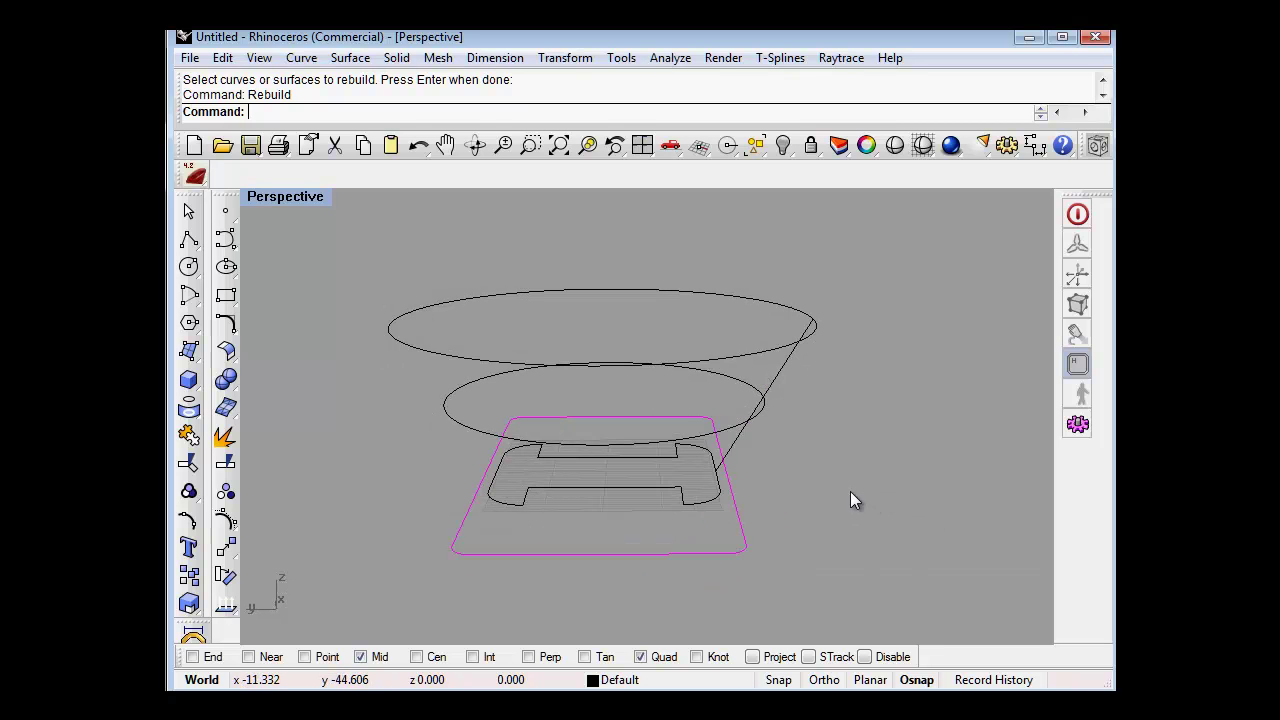
{"action": "type", "text": "oft"}
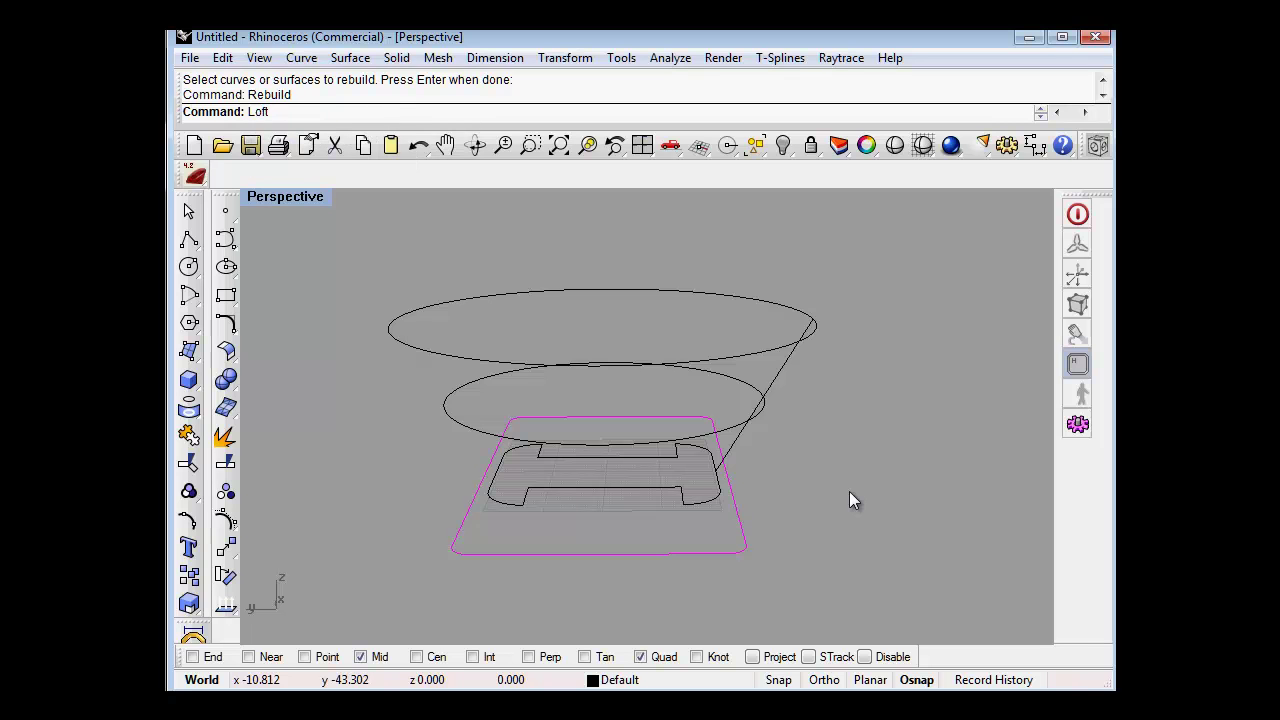
{"action": "key", "text": "Return"}
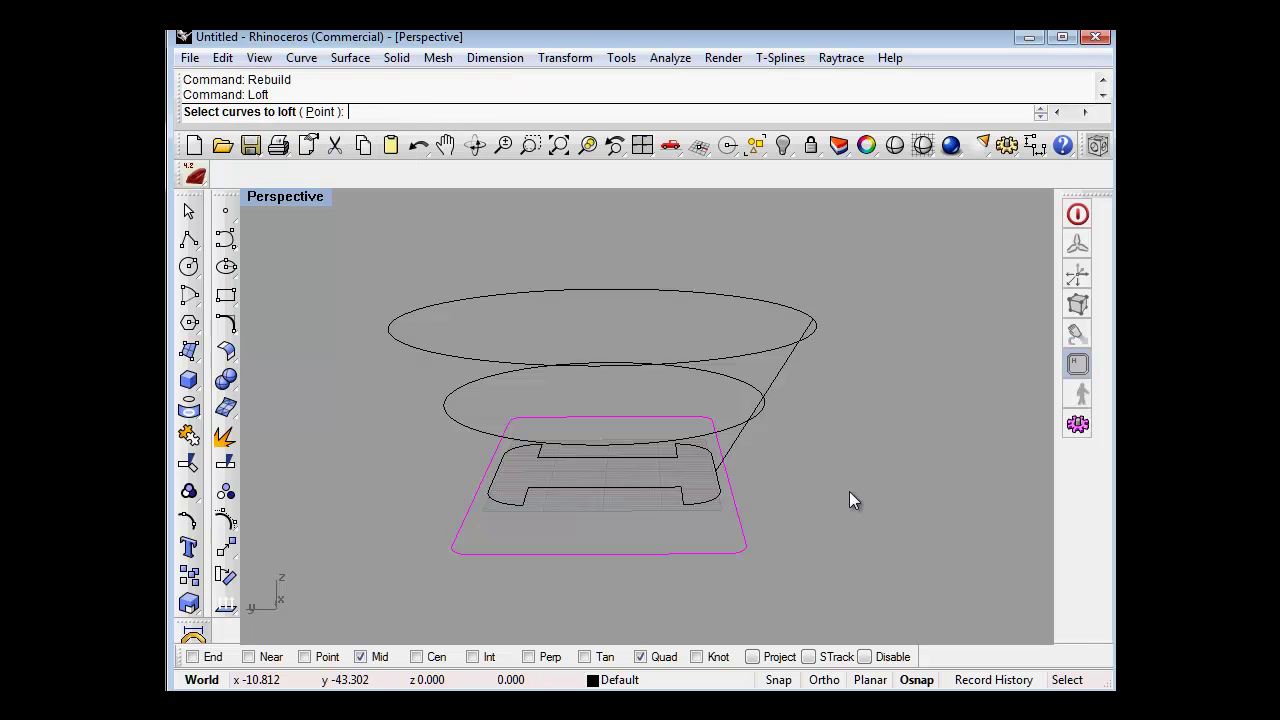
{"action": "left_click", "coordinate": [608, 487]}
{"action": "left_click", "coordinate": [604, 445]}
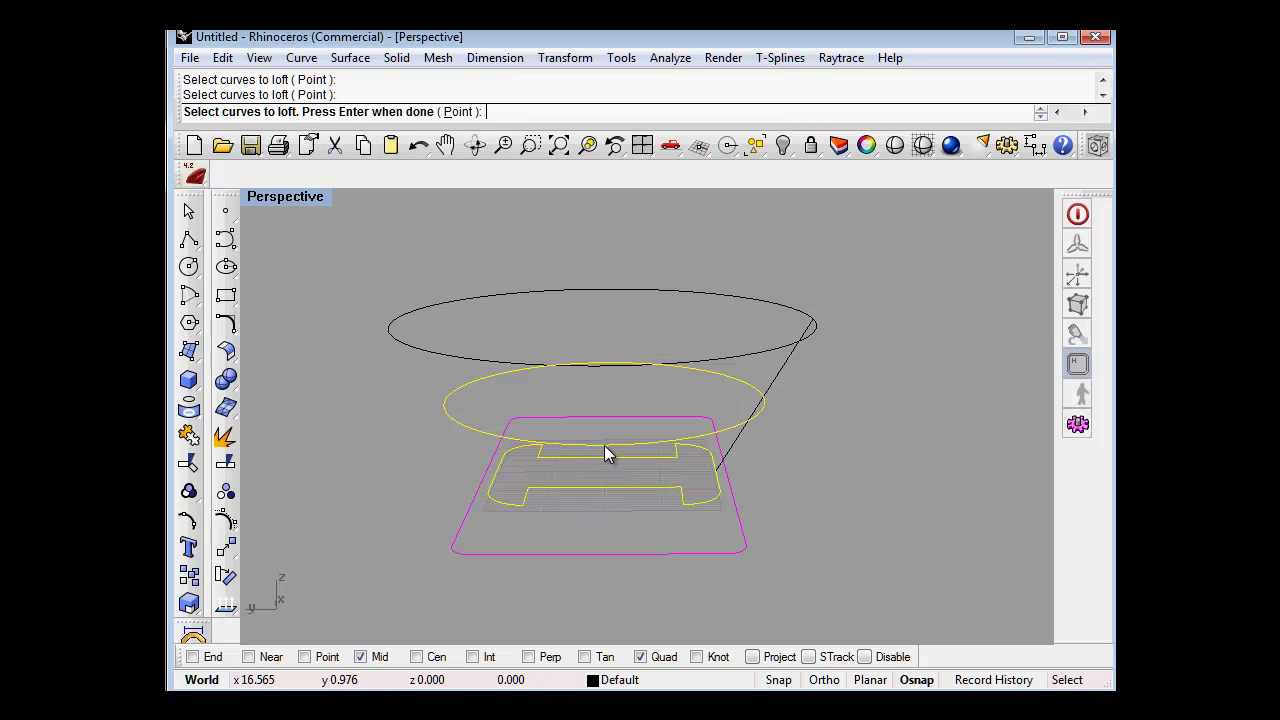
{"action": "left_click", "coordinate": [609, 367]}
{"action": "key", "text": "Return"}
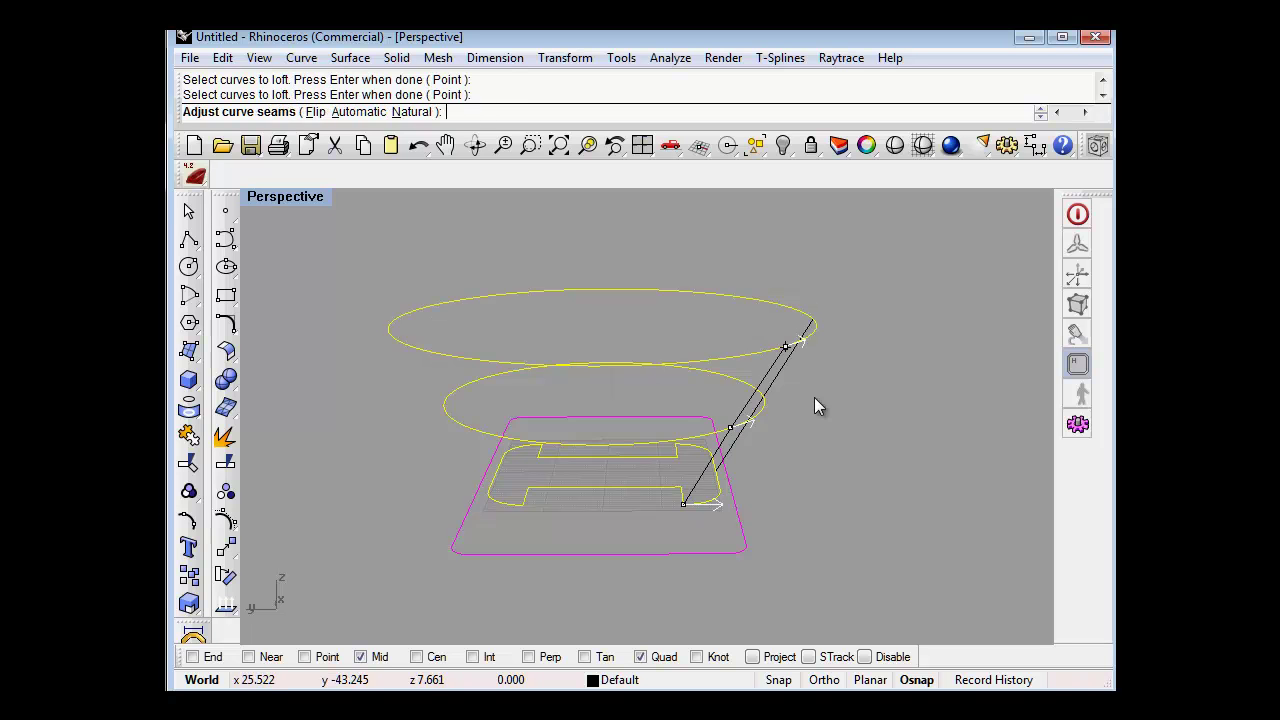
Step: Align the loft seam points of all three curves along the slanted connecting line and accept them
{"action": "right_click_drag", "start_coordinate": [813, 460], "coordinate": [509, 467]}
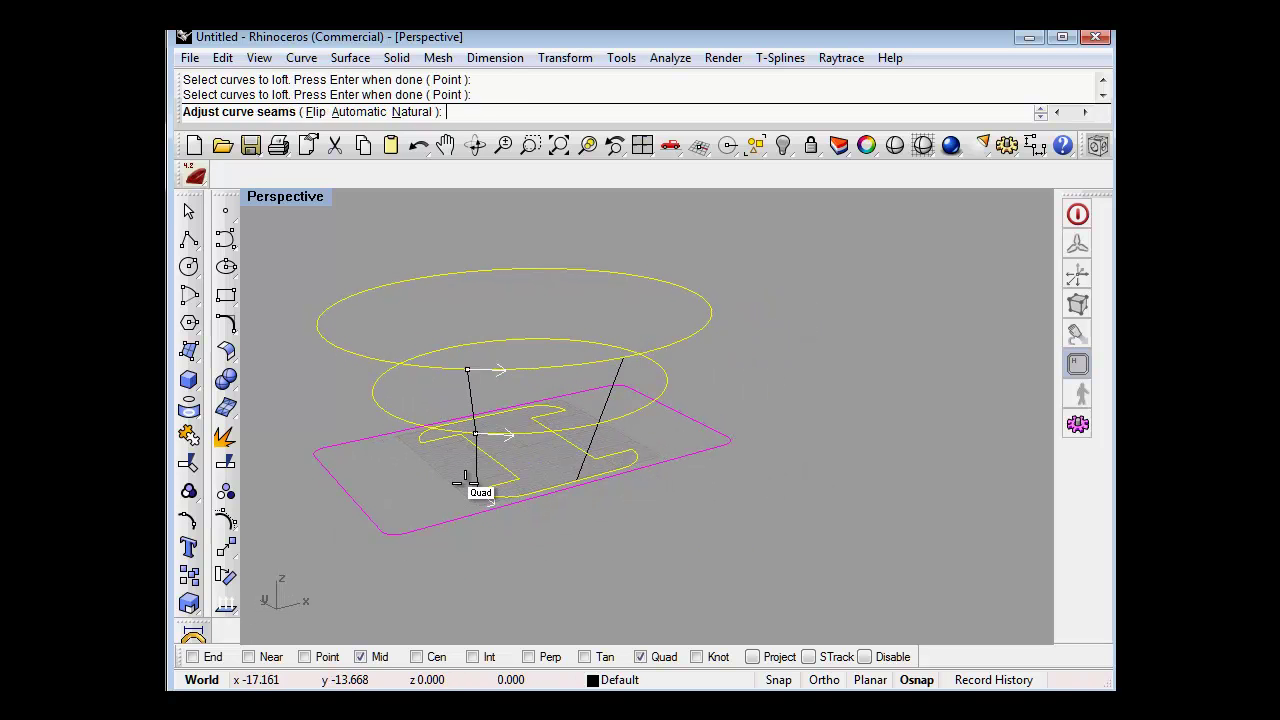
{"action": "mouse_move", "coordinate": [477, 491]}
{"action": "left_mouse_down"}
{"action": "mouse_move", "coordinate": [572, 498]}
{"action": "mouse_move", "coordinate": [588, 483]}
{"action": "mouse_move", "coordinate": [620, 554]}
{"action": "mouse_move", "coordinate": [570, 482]}
{"action": "left_mouse_up"}
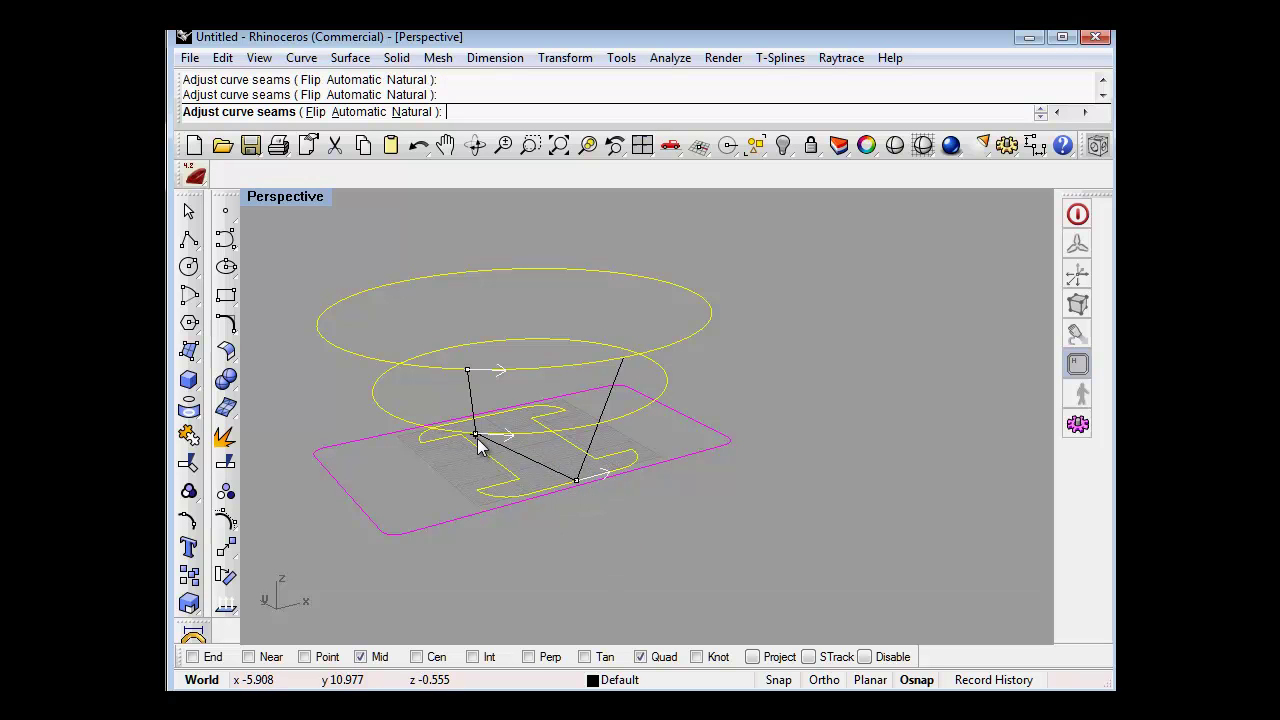
{"action": "left_click_drag", "start_coordinate": [476, 440], "coordinate": [599, 425]}
{"action": "left_click_drag", "start_coordinate": [466, 371], "coordinate": [624, 350]}
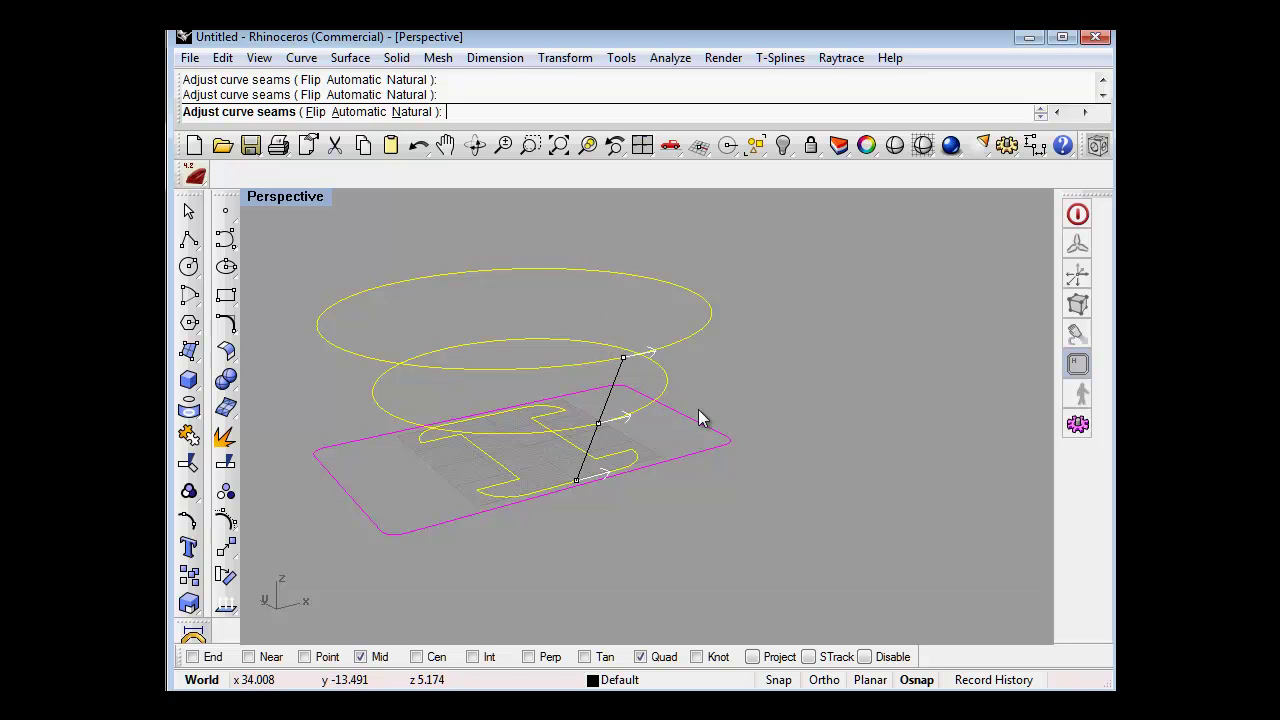
{"action": "right_click_drag", "start_coordinate": [711, 431], "coordinate": [532, 387]}
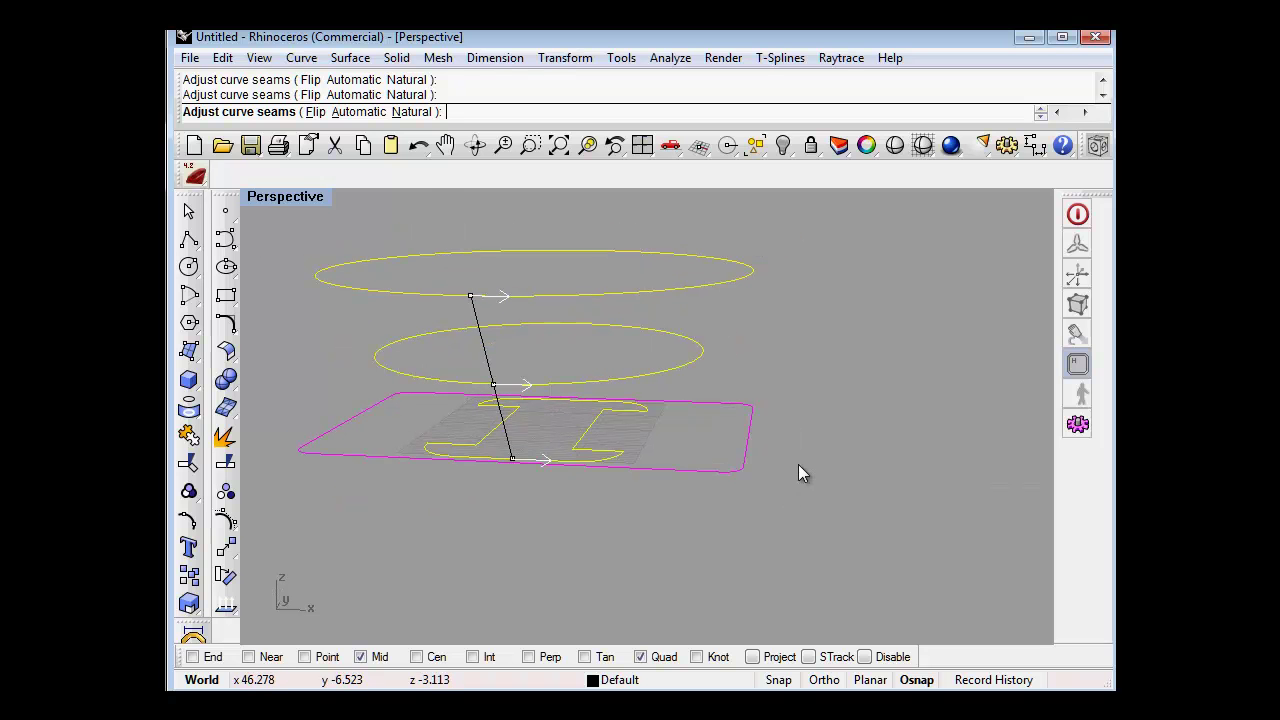
{"action": "key", "text": "Return"}
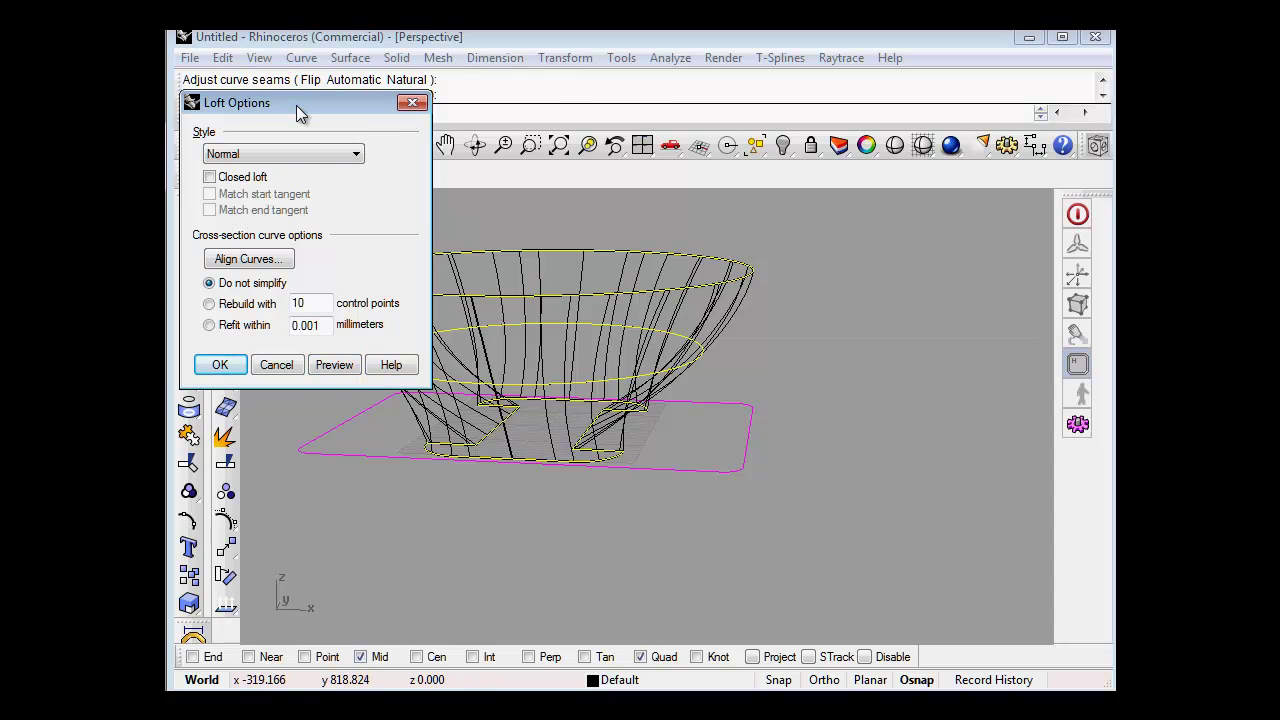
Step: Uncover the model by moving the loft options aside and set the perspective view to Shaded display
{"action": "left_click_drag", "start_coordinate": [296, 105], "coordinate": [899, 270]}
{"action": "left_click", "coordinate": [287, 194]}
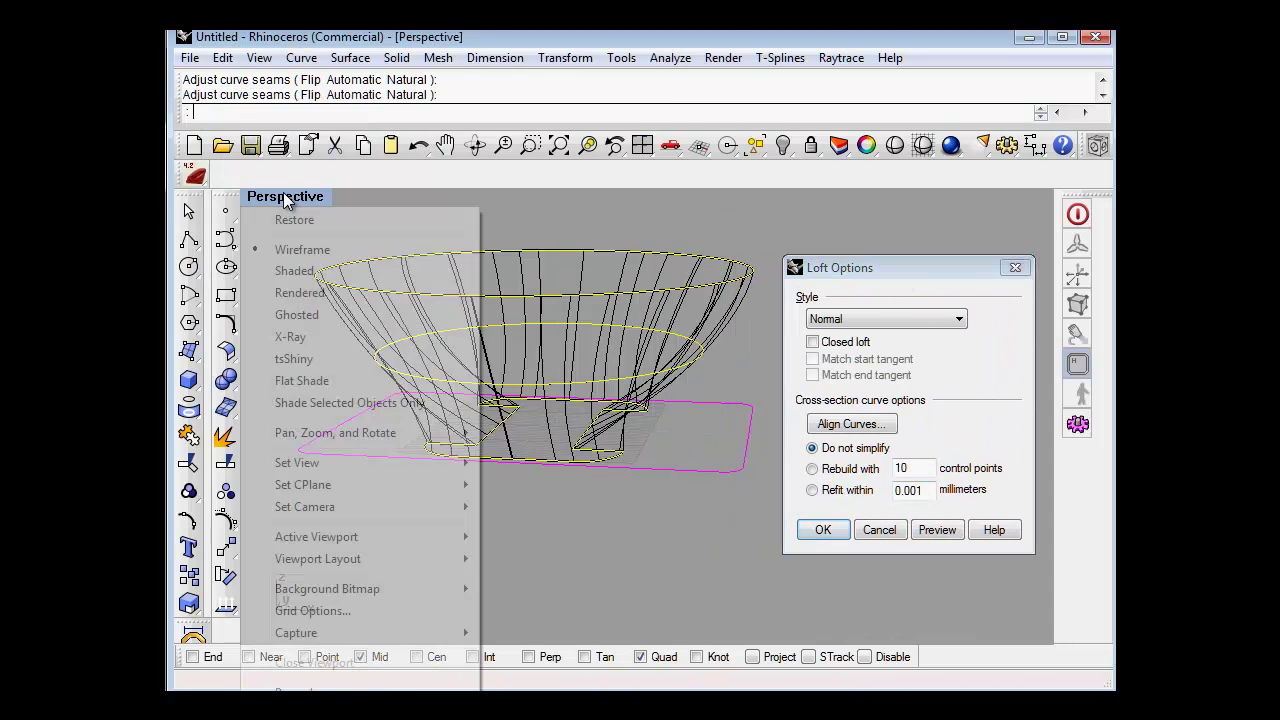
{"action": "left_click", "coordinate": [277, 274]}
{"action": "mouse_move", "coordinate": [365, 405]}
{"action": "right_mouse_down"}
{"action": "mouse_move", "coordinate": [423, 443]}
{"action": "mouse_move", "coordinate": [566, 423]}
{"action": "mouse_move", "coordinate": [349, 389]}
{"action": "mouse_move", "coordinate": [380, 360]}
{"action": "mouse_move", "coordinate": [337, 409]}
{"action": "mouse_move", "coordinate": [397, 434]}
{"action": "mouse_move", "coordinate": [556, 392]}
{"action": "mouse_move", "coordinate": [601, 478]}
{"action": "right_mouse_up"}
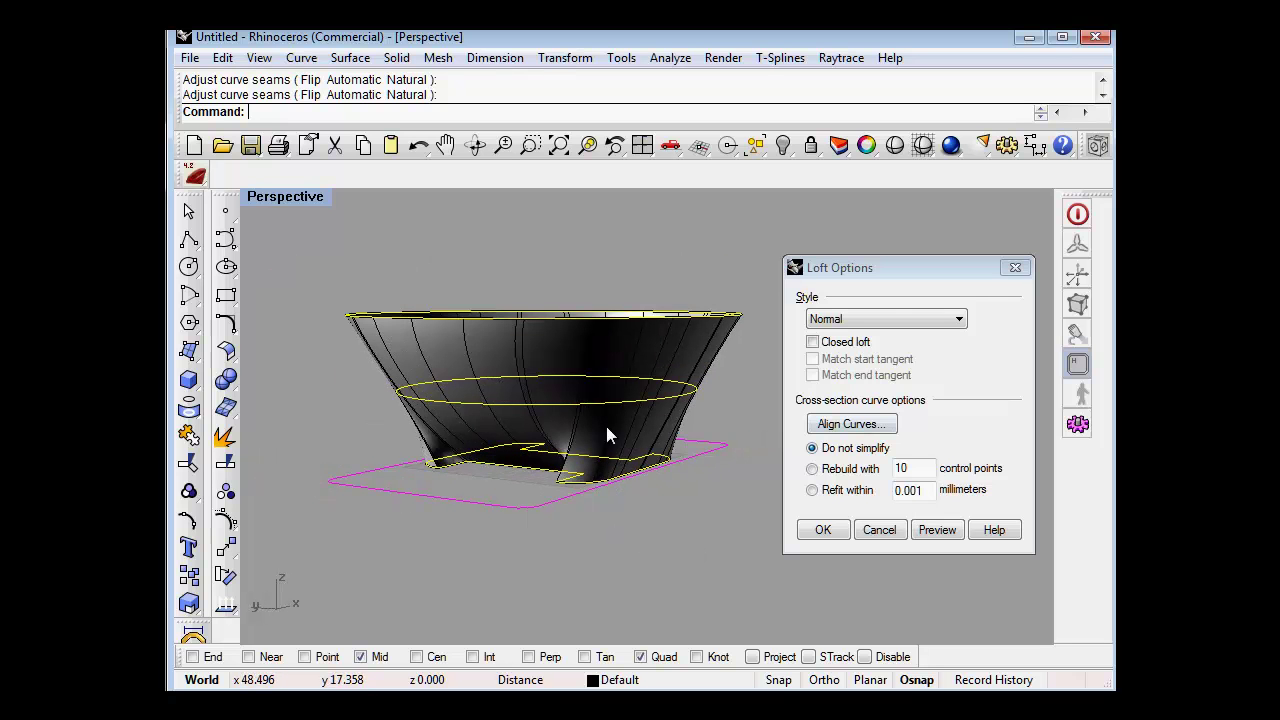
Step: Set the loft style to Loose
{"action": "left_click", "coordinate": [957, 322]}
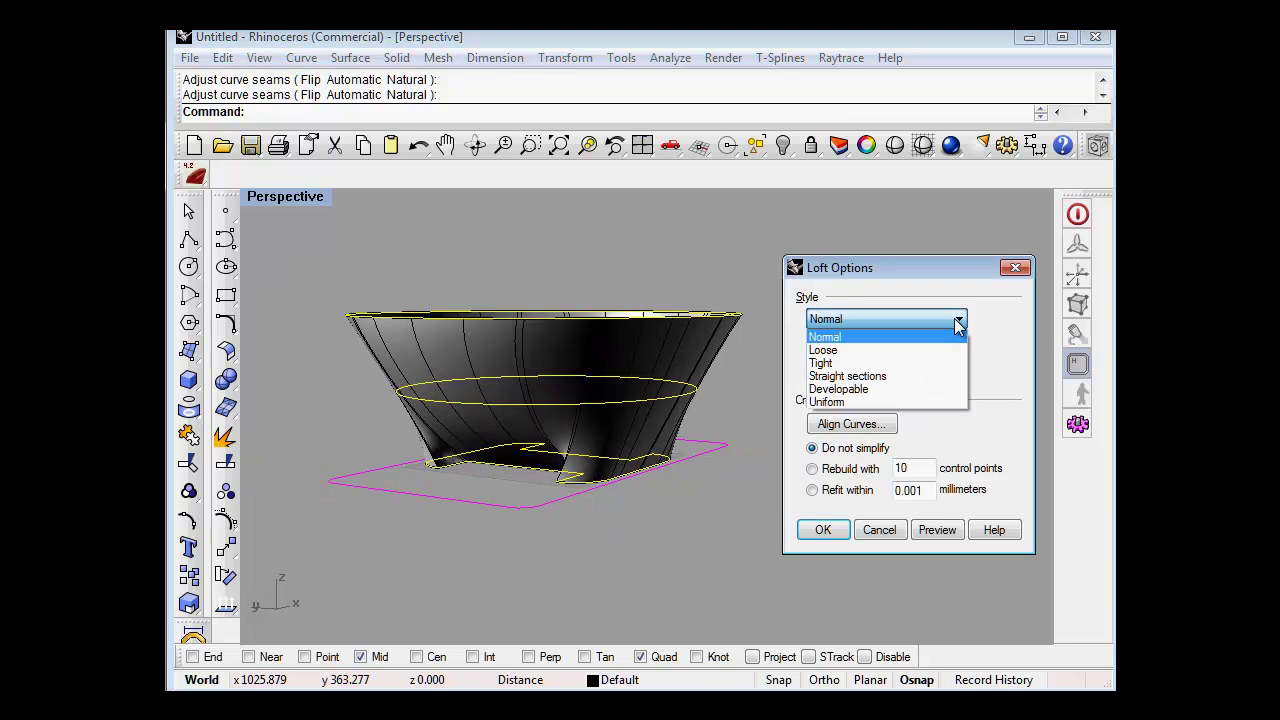
{"action": "left_click", "coordinate": [931, 348]}
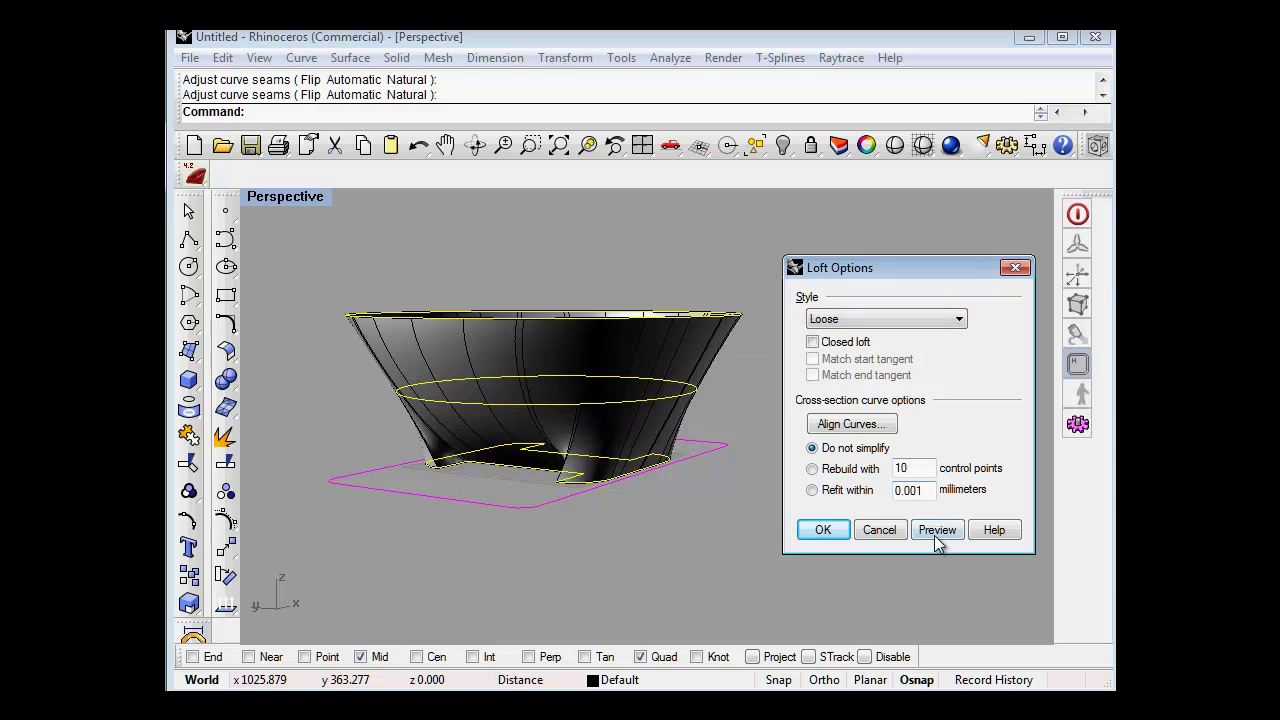
Step: Preview the loft in the Loose style and in the Straight sections style
{"action": "left_click", "coordinate": [937, 530]}
{"action": "mouse_move", "coordinate": [740, 515]}
{"action": "right_mouse_down"}
{"action": "mouse_move", "coordinate": [491, 524]}
{"action": "mouse_move", "coordinate": [735, 510]}
{"action": "right_mouse_up"}
{"action": "left_click", "coordinate": [956, 321]}
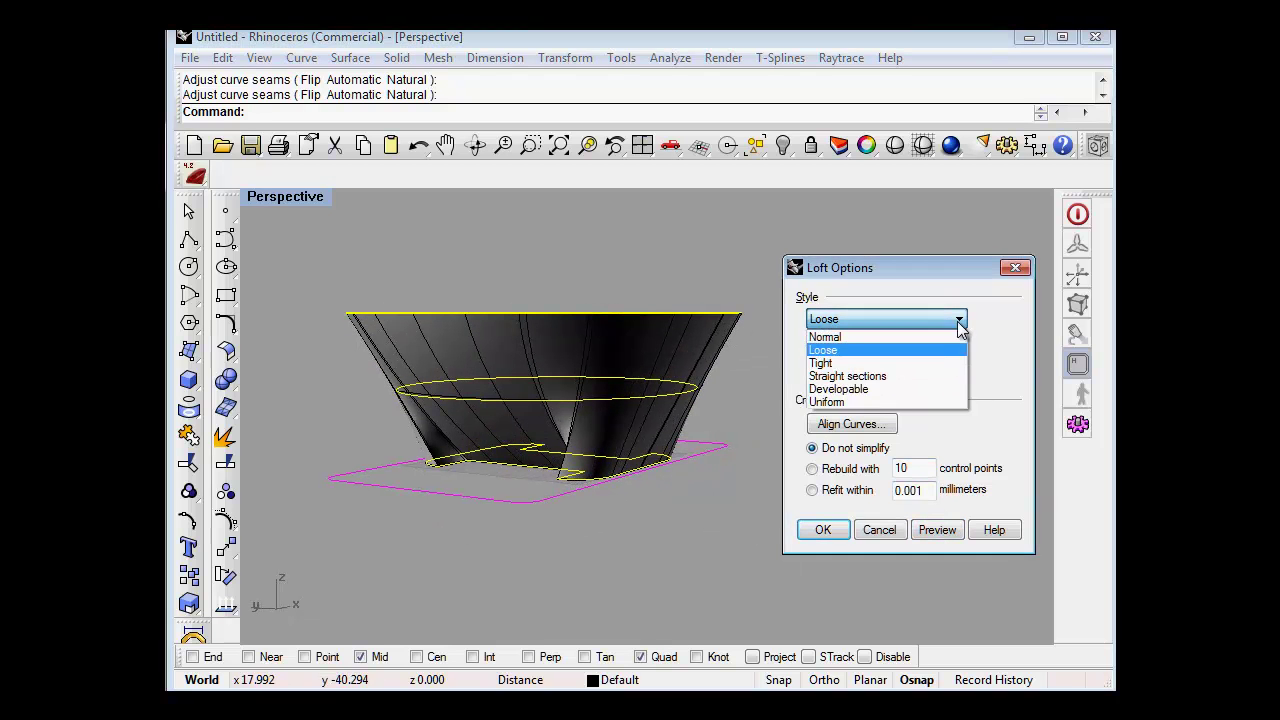
{"action": "left_click", "coordinate": [913, 377]}
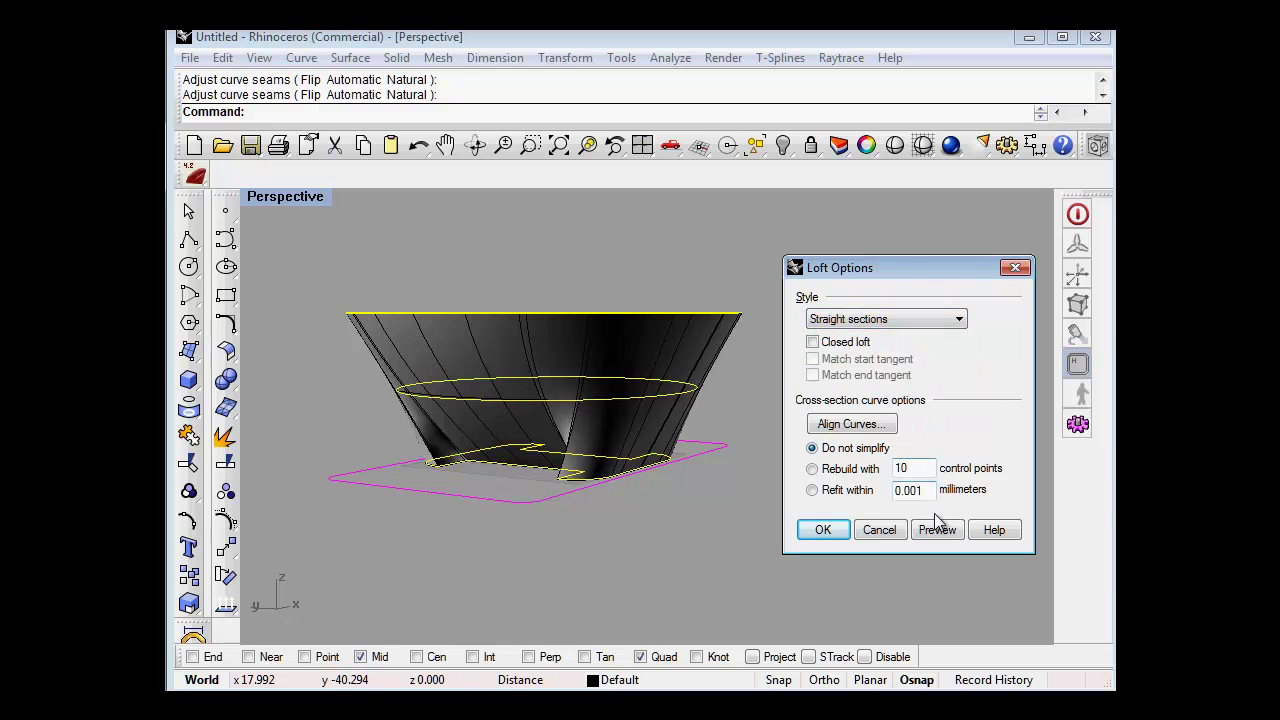
{"action": "left_click", "coordinate": [937, 529]}
{"action": "right_click_drag", "start_coordinate": [740, 470], "coordinate": [559, 421]}
Step: Set the loft style to Normal, preview it and create the lofted surface
{"action": "left_click", "coordinate": [957, 318]}
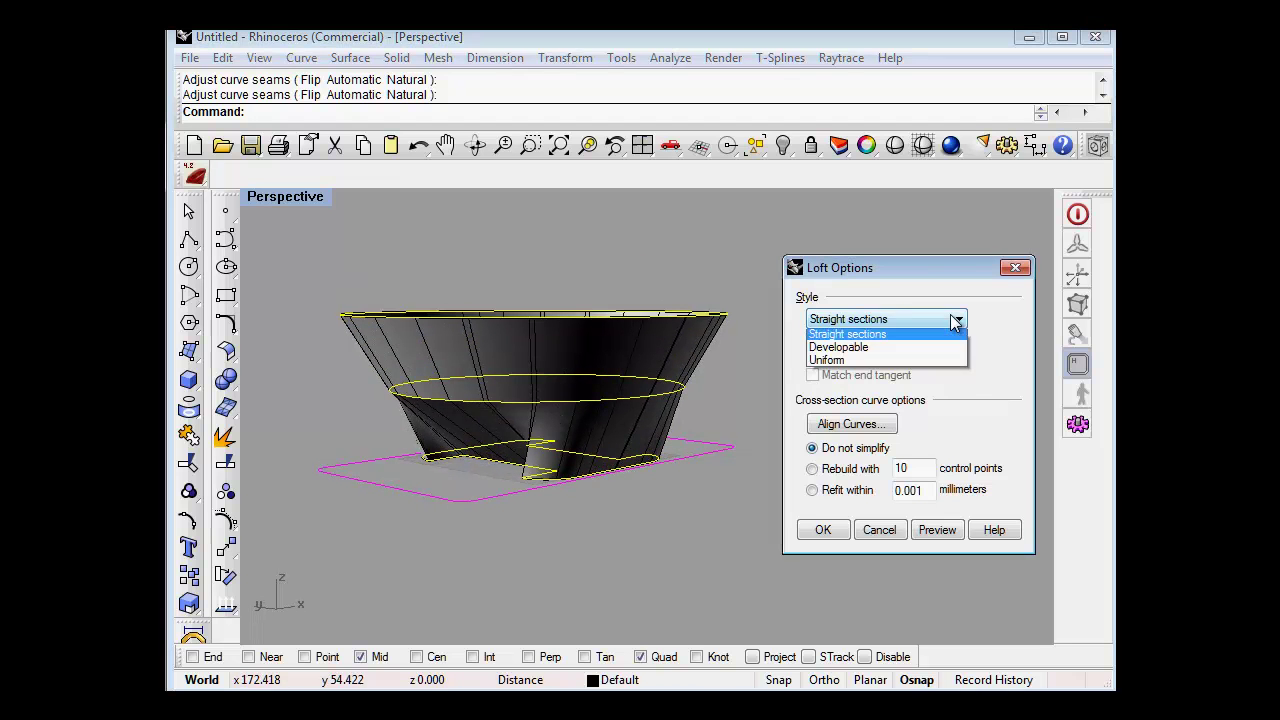
{"action": "left_click", "coordinate": [880, 333]}
{"action": "left_click", "coordinate": [935, 530]}
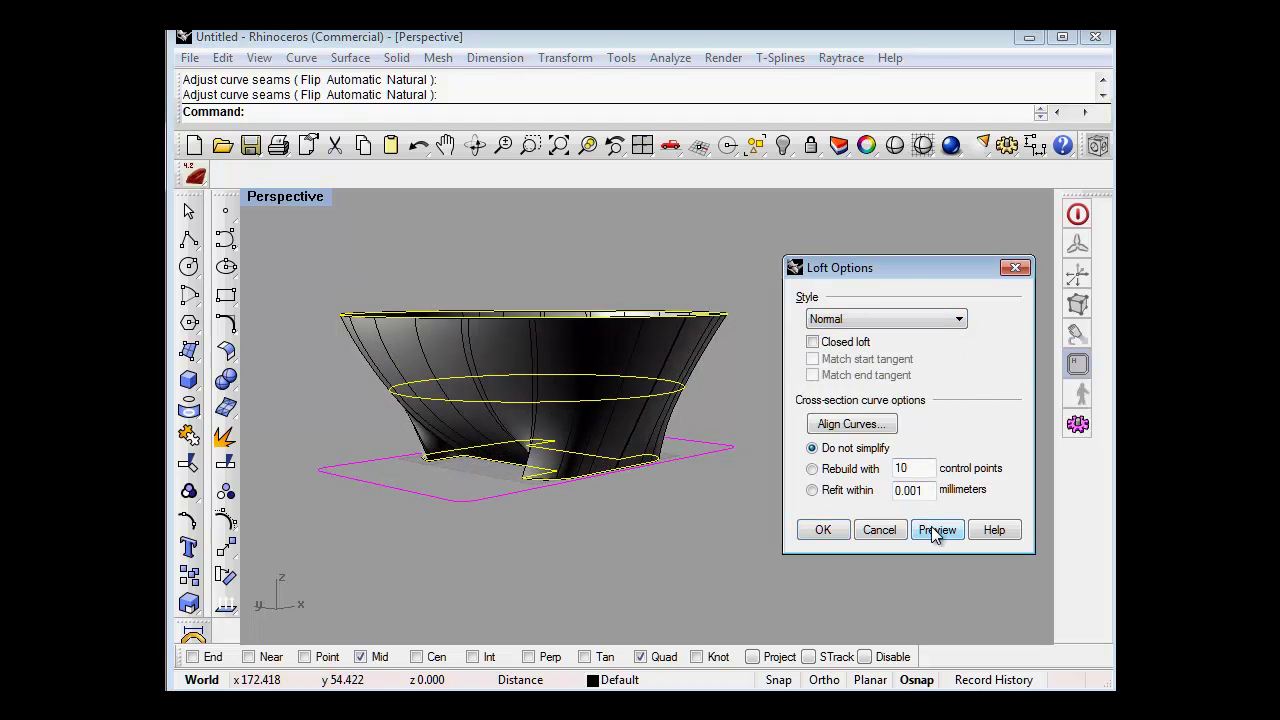
{"action": "left_click", "coordinate": [822, 530]}
Step: Select the lofted bowl surface and flip its normal direction with the Flip command
{"action": "right_click_drag", "start_coordinate": [823, 534], "coordinate": [687, 467]}
{"action": "left_click", "coordinate": [687, 467]}
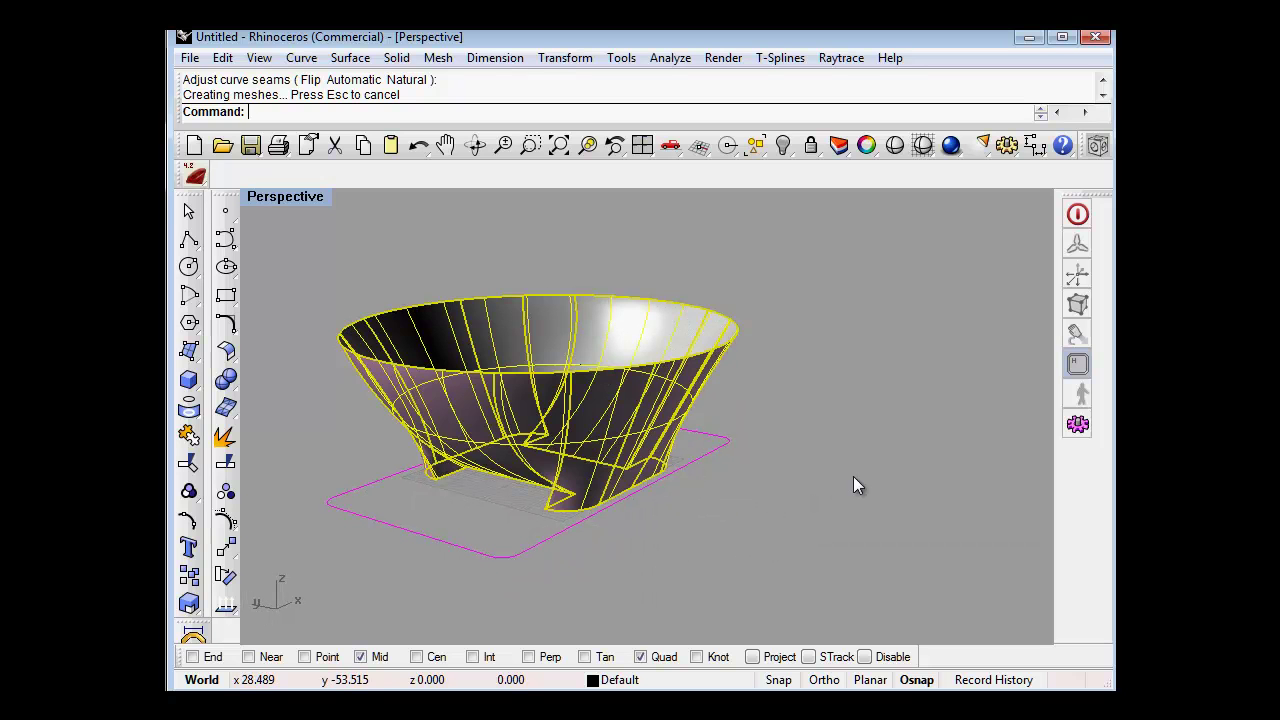
{"action": "type", "text": "lip"}
{"action": "key", "text": "Return"}
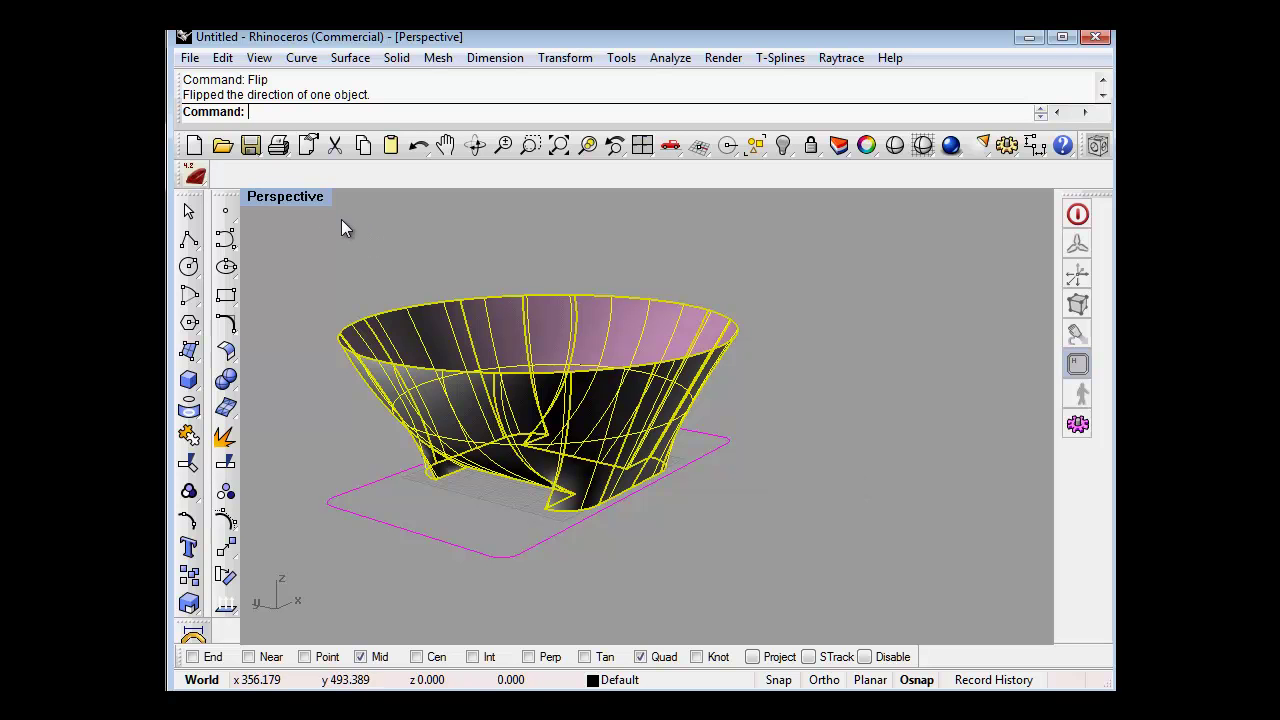
Step: Set the perspective view to tsShiny display and deselect the bowl surface
{"action": "left_click", "coordinate": [285, 196]}
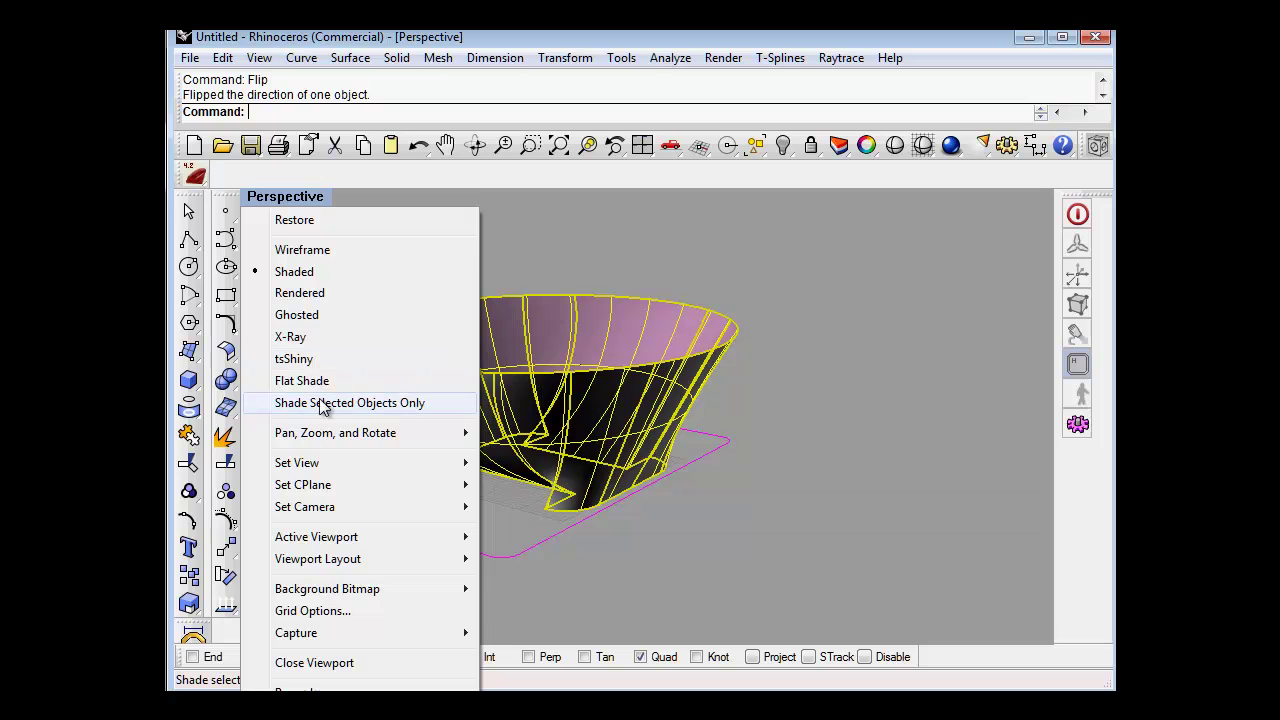
{"action": "left_click", "coordinate": [320, 360]}
{"action": "right_click_drag", "start_coordinate": [730, 529], "coordinate": [621, 431]}
{"action": "key", "text": "Escape"}
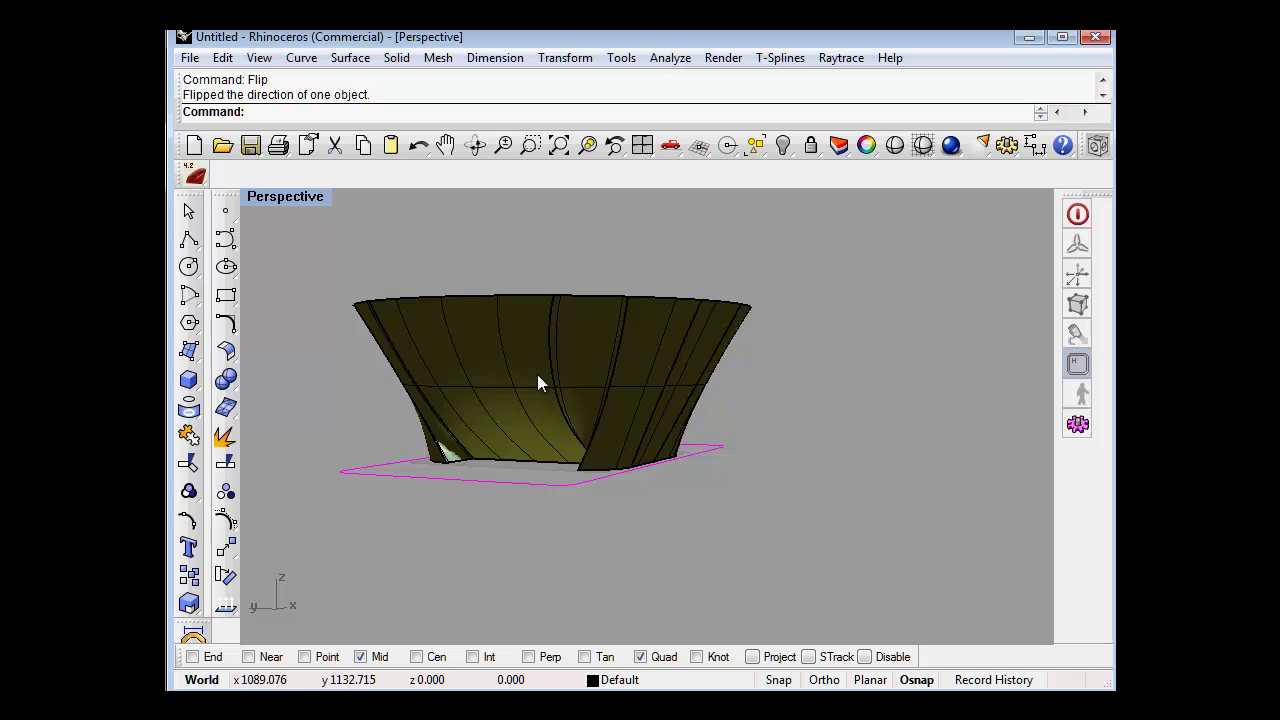
Step: Examine the lofted bowl from several sides, inside and out, including the notched transitions near its base
{"action": "right_click_drag", "start_coordinate": [537, 377], "coordinate": [562, 570]}
{"action": "right_click_drag", "start_coordinate": [773, 556], "coordinate": [603, 509]}
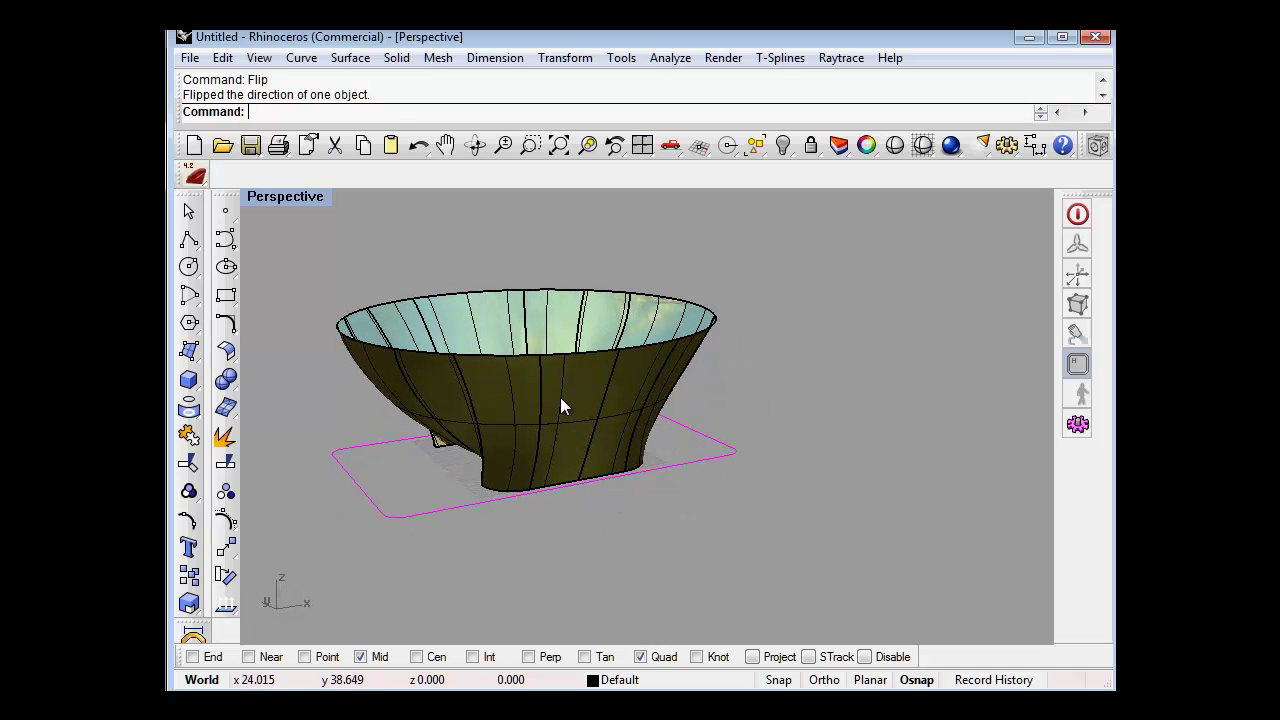
{"action": "right_click_drag", "start_coordinate": [486, 426], "coordinate": [439, 398]}
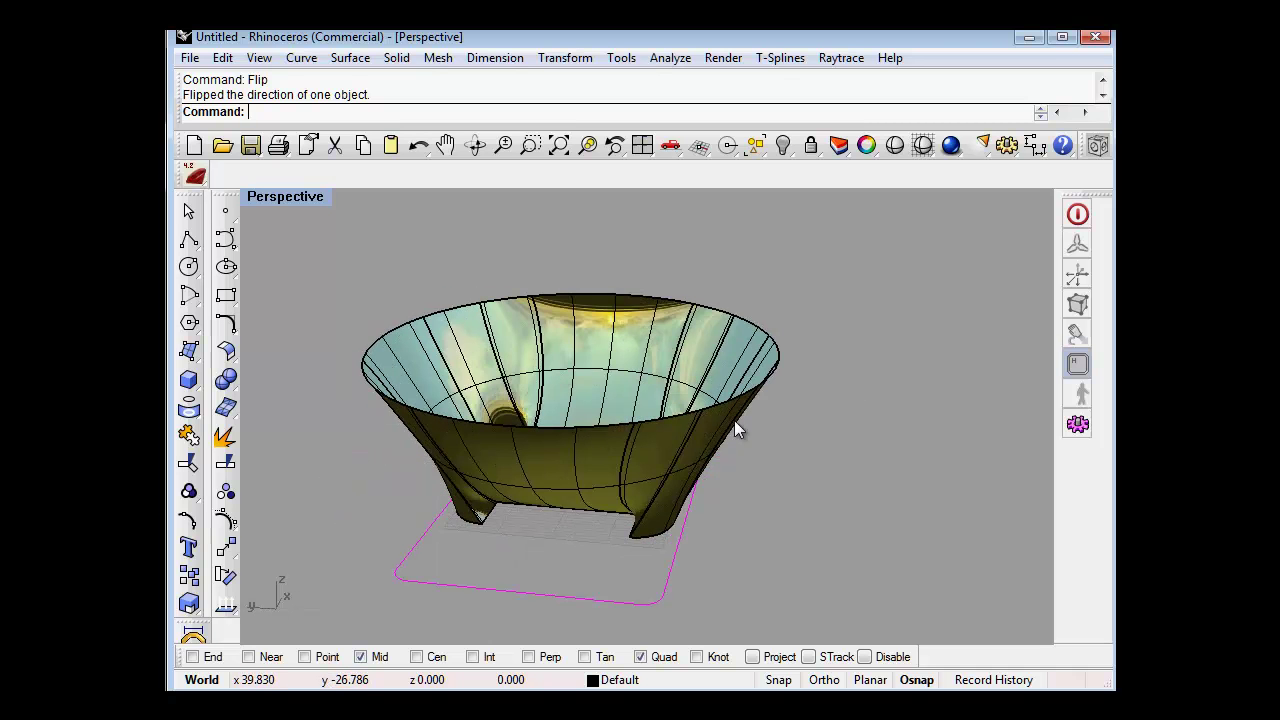
{"action": "right_click_drag", "start_coordinate": [735, 423], "coordinate": [614, 394]}
{"action": "scroll", "coordinate": [533, 388], "scroll_direction": "up", "scroll_amount": 4}
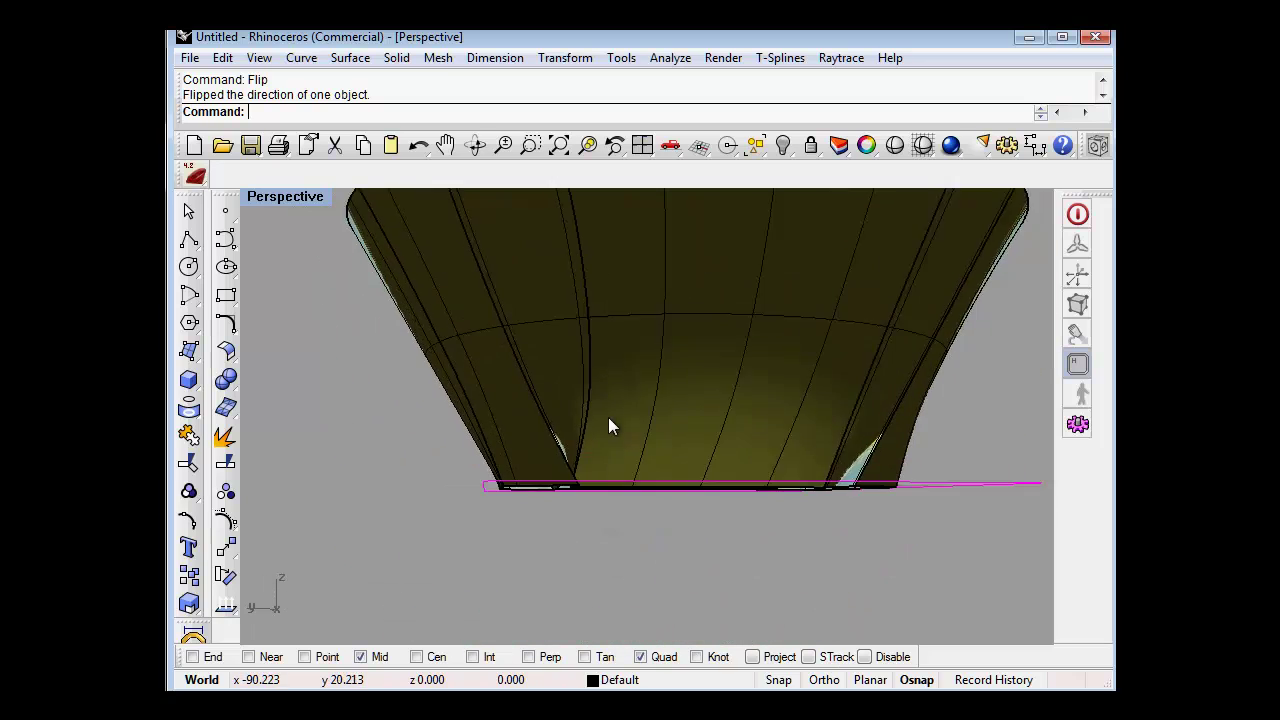
{"action": "scroll", "coordinate": [612, 427], "scroll_direction": "down", "scroll_amount": 5}
{"action": "right_click_drag", "start_coordinate": [663, 449], "coordinate": [492, 458]}
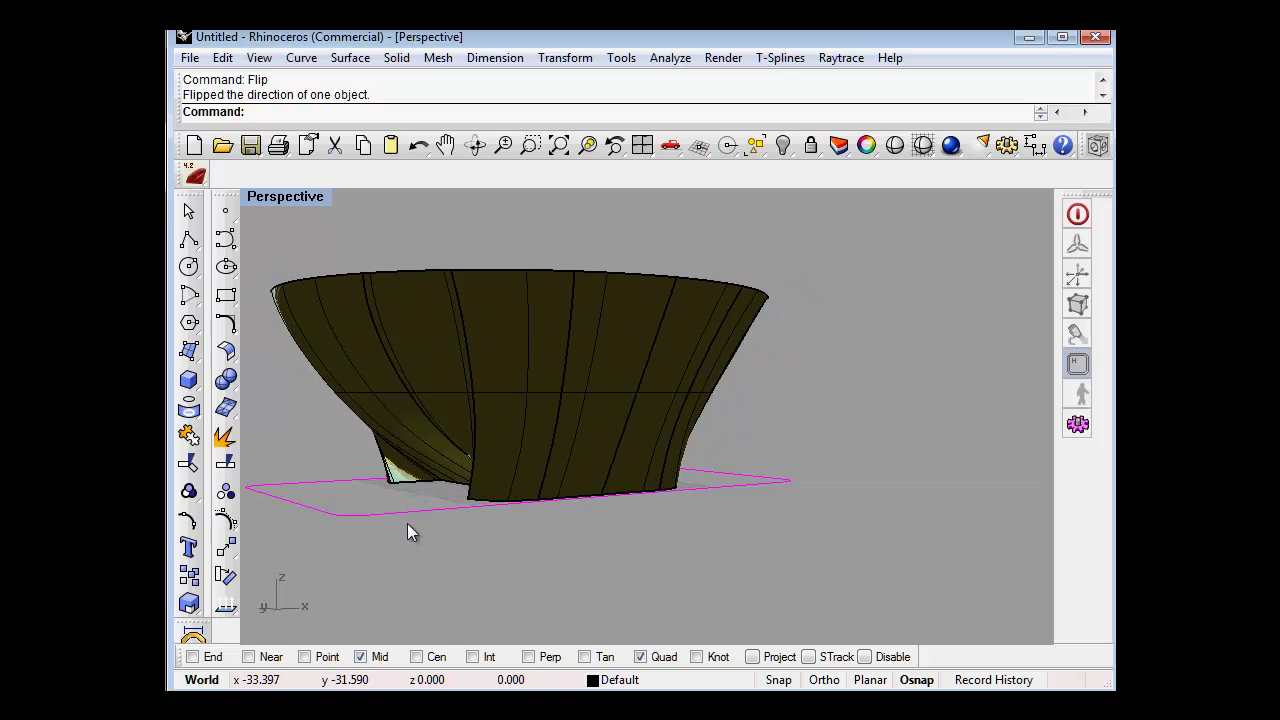
{"action": "right_click_drag", "start_coordinate": [407, 523], "coordinate": [562, 475]}
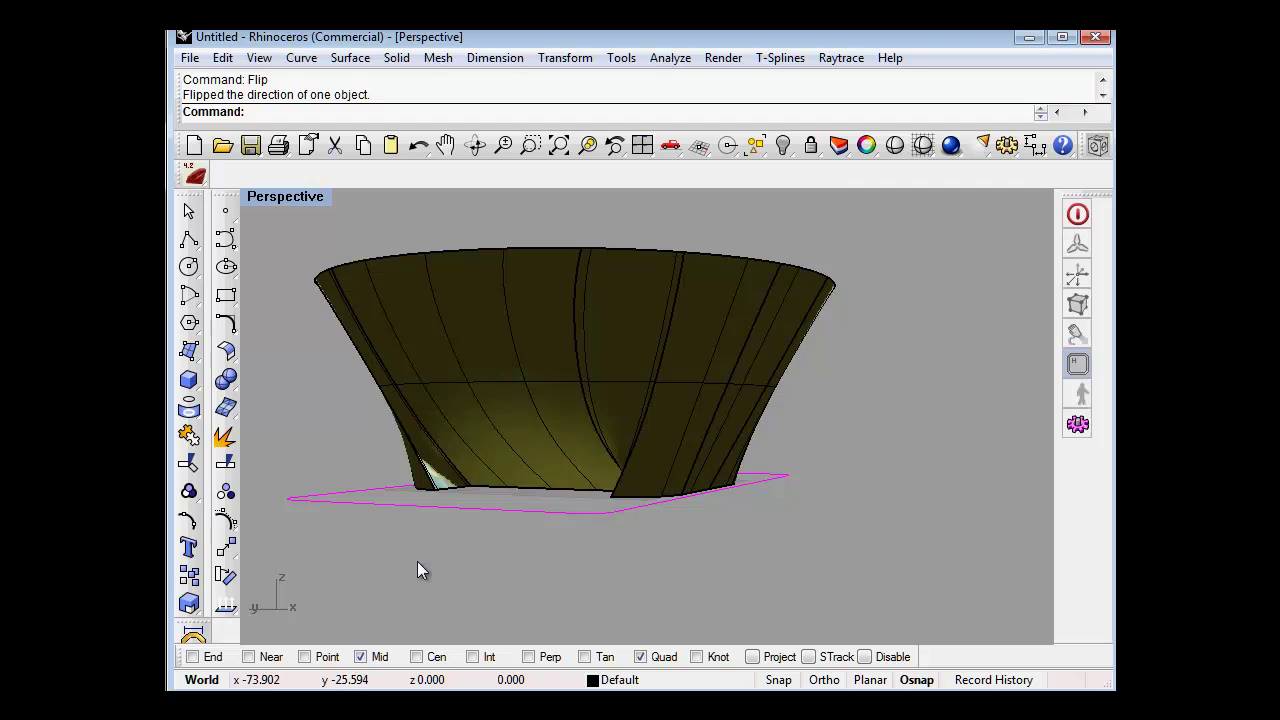
{"action": "right_click_drag", "start_coordinate": [423, 566], "coordinate": [738, 490]}
{"action": "right_click_drag", "start_coordinate": [678, 508], "coordinate": [697, 500]}
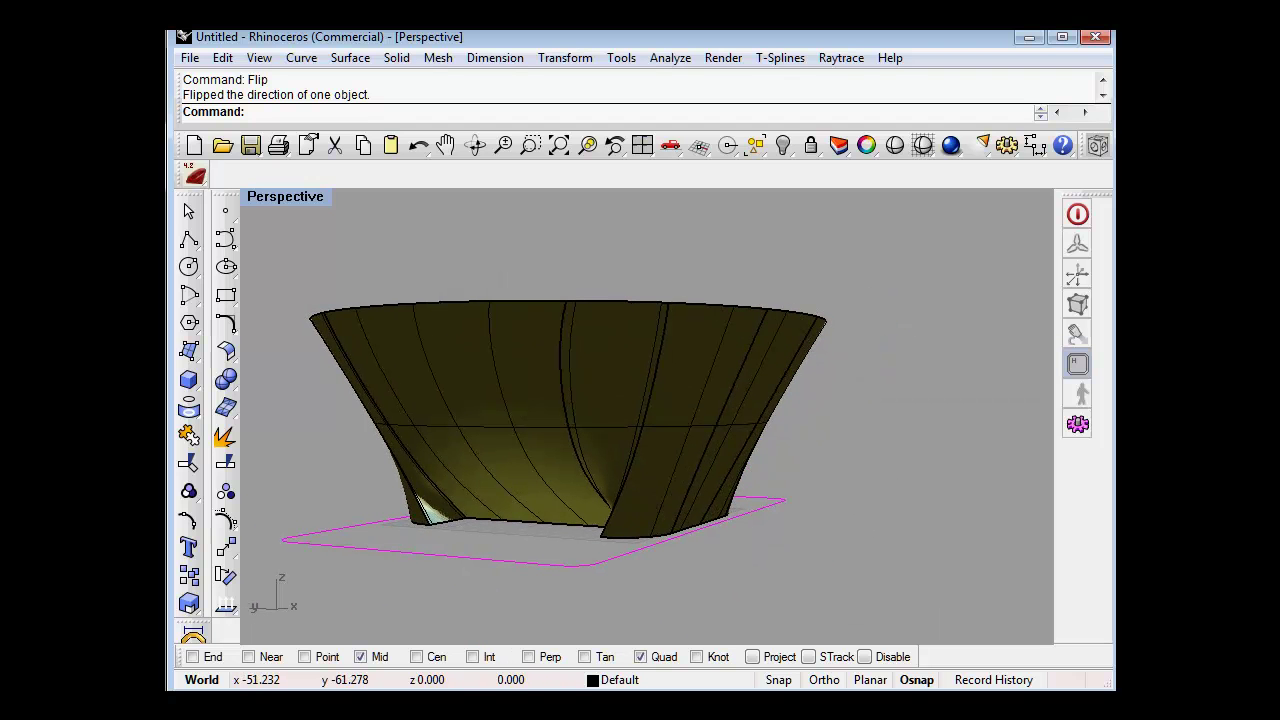